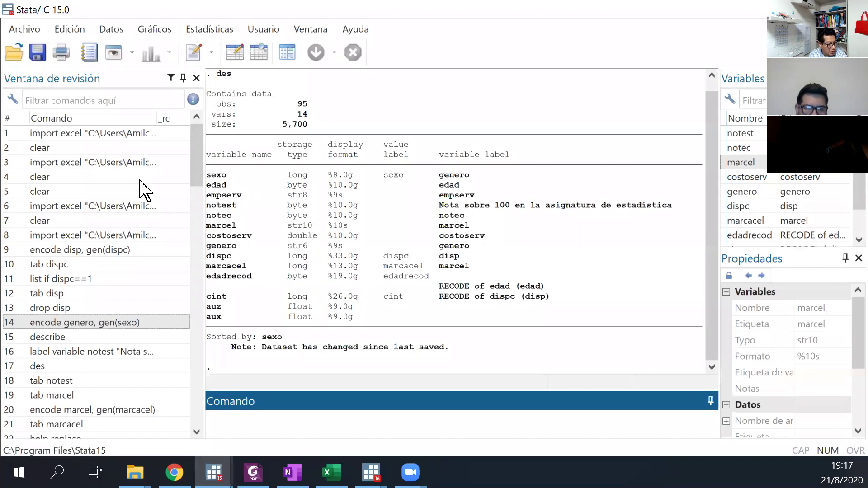
Switch to Word and bring up the document Formuleario Información del curso.docx
left_click(144, 471)
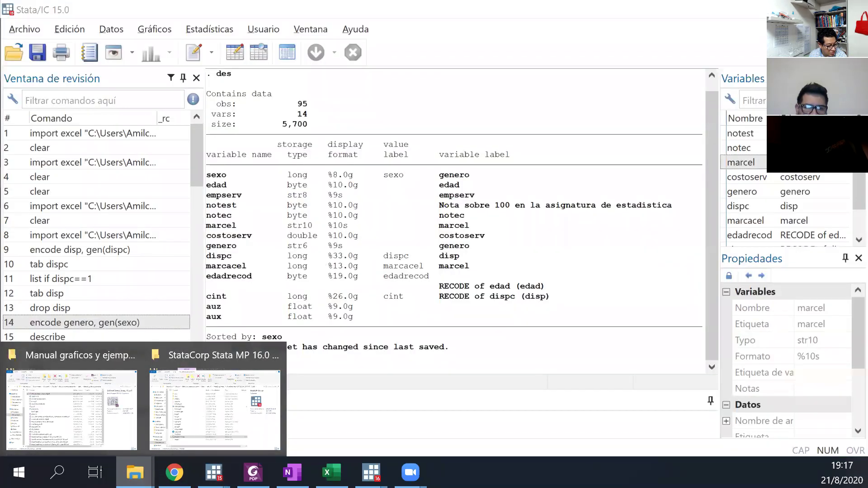
mouse_move(76, 419)
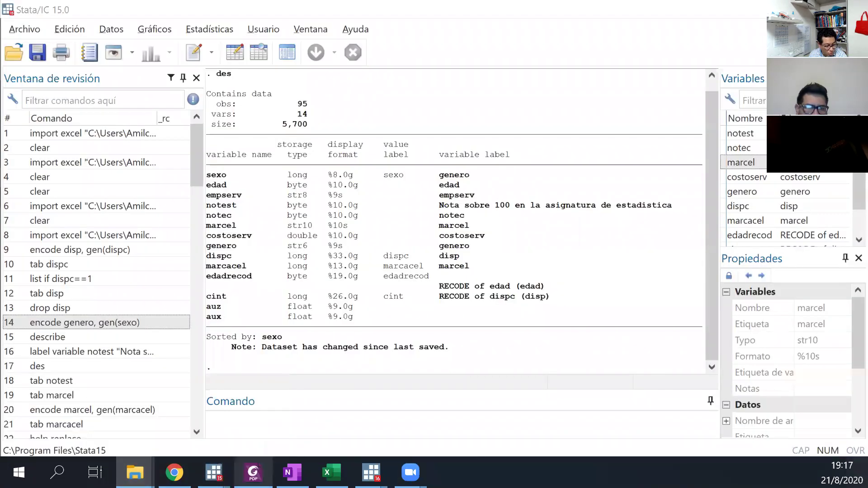
mouse_move(253, 472)
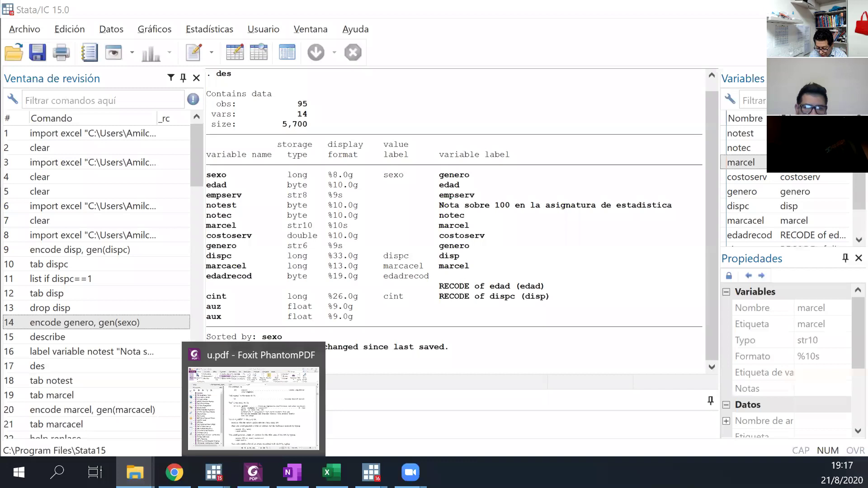
key("super+d")
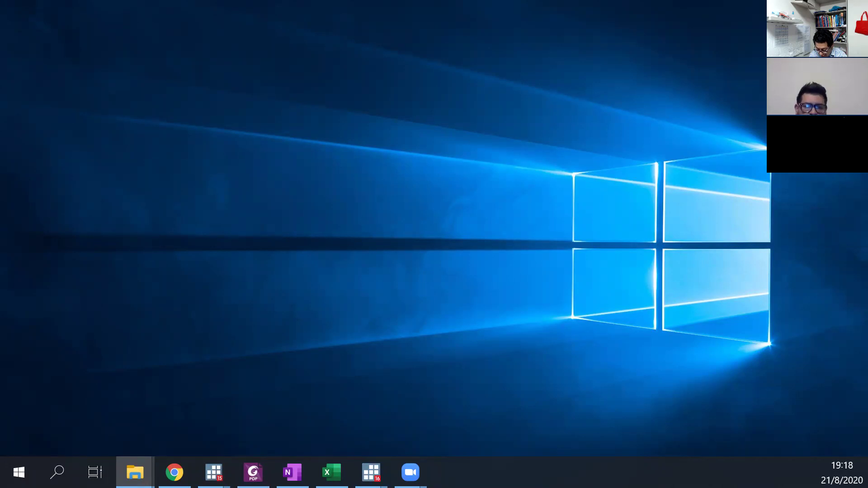
key("super+d")
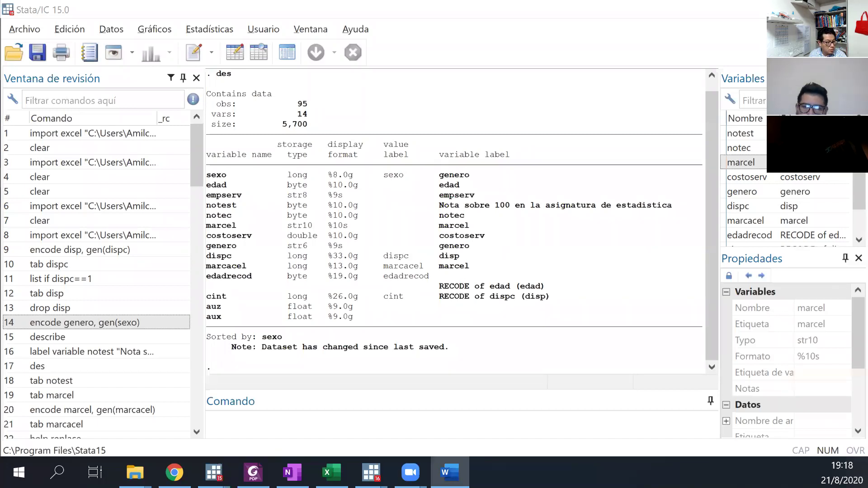
left_click(622, 77)
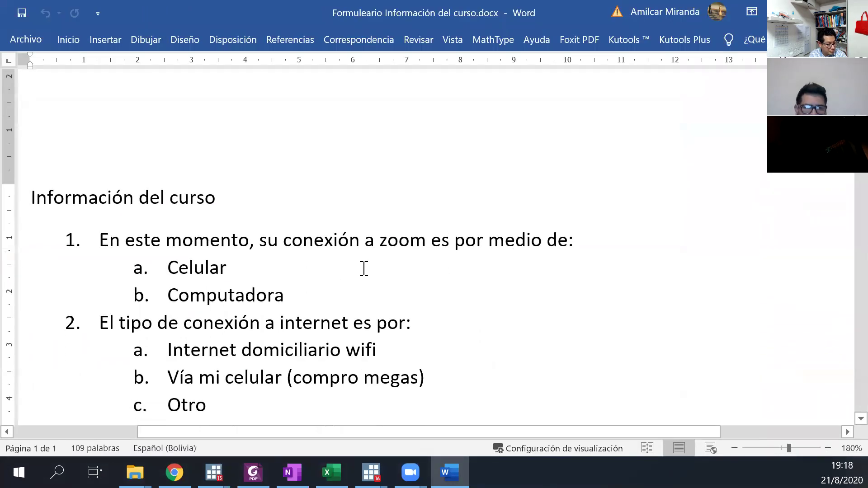
Skim the whole course questionnaire from its title through question 9 and return to its beginning
scroll(362, 267, "down", 1)
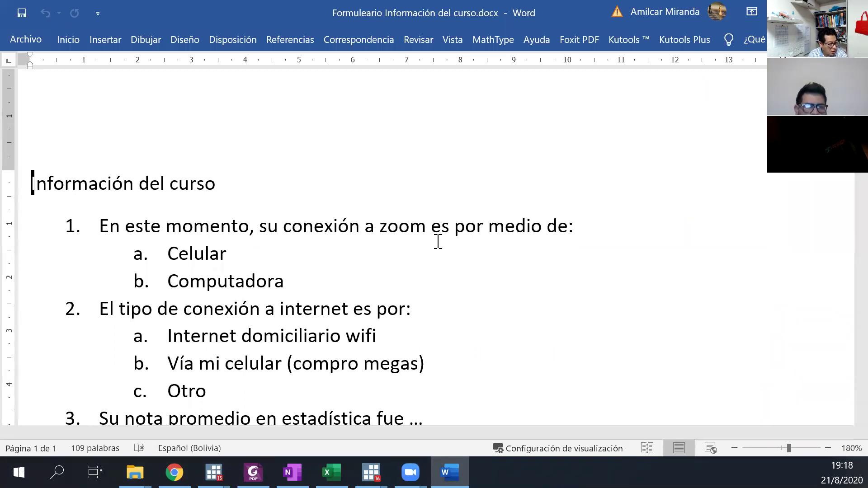
scroll(438, 241, "down", 1)
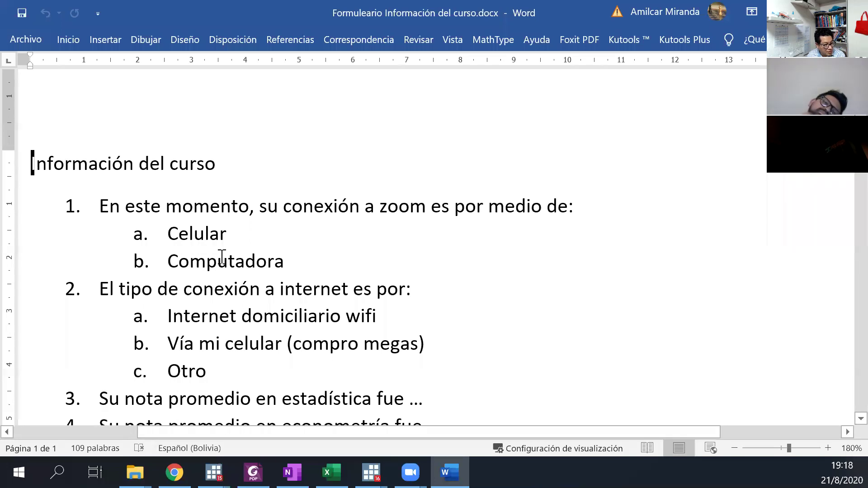
scroll(294, 258, "down", 2)
scroll(293, 257, "up", 1)
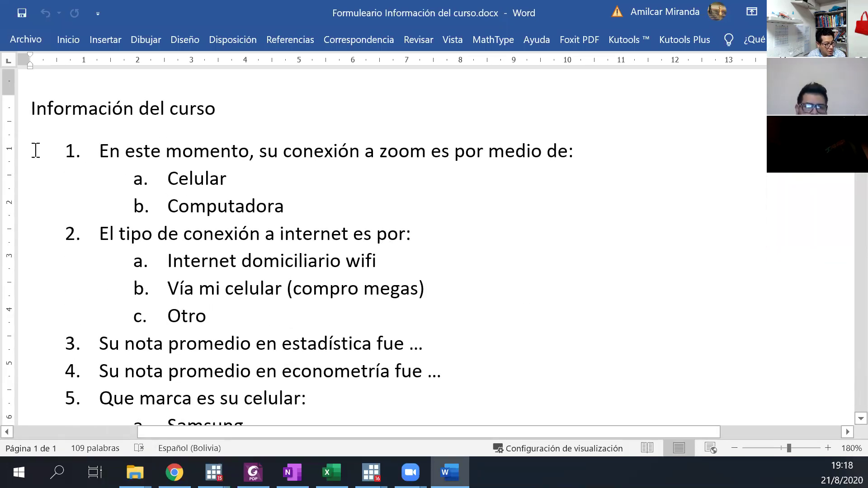
scroll(149, 204, "down", 10)
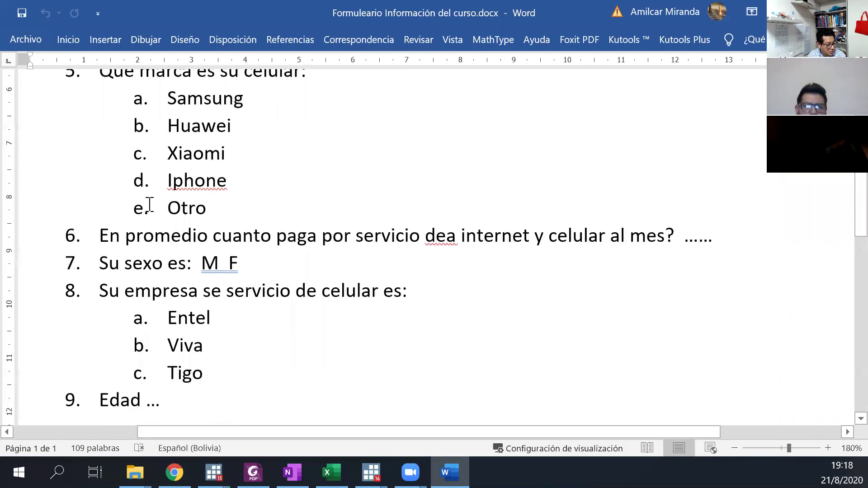
scroll(149, 204, "up", 10)
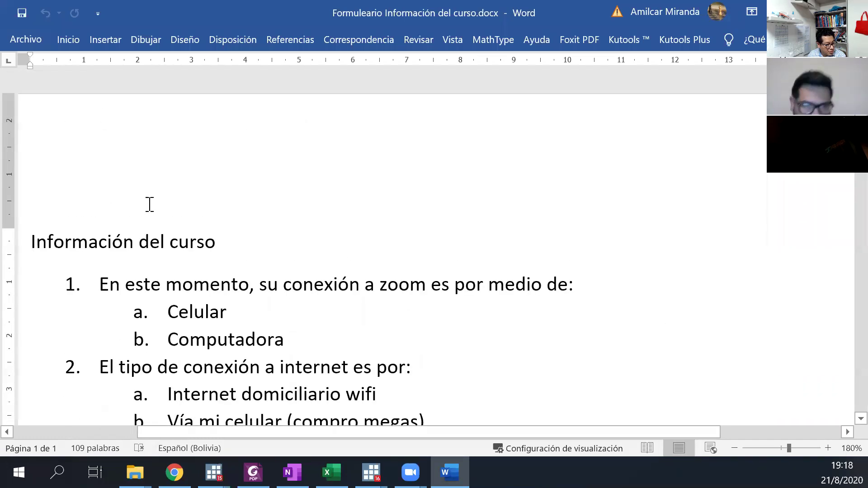
scroll(149, 204, "down", 1)
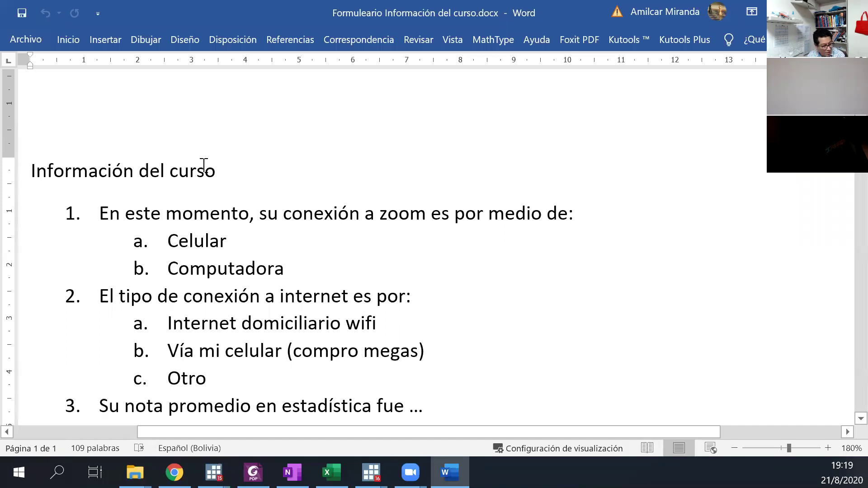
scroll(128, 213, "down", 3)
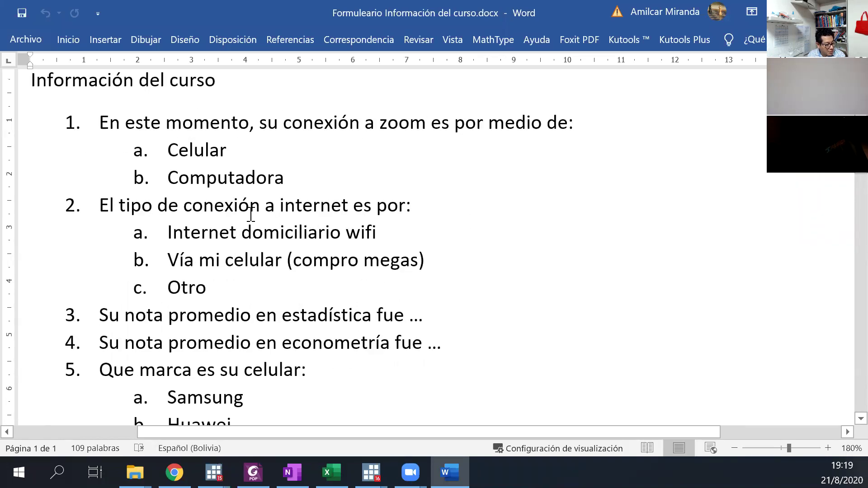
scroll(251, 215, "down", 14)
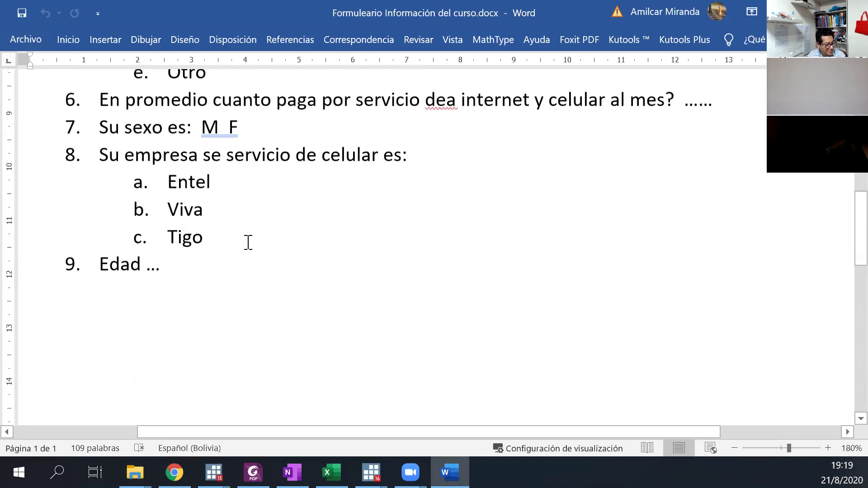
scroll(248, 242, "up", 14)
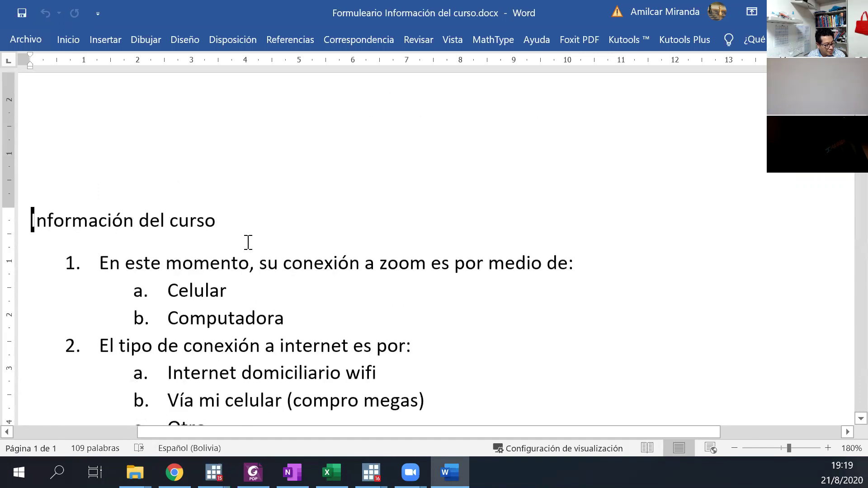
Read through the questionnaire question by question, covering the connection, grades, phone brand, cost, sex, provider and age items
scroll(249, 243, "down", 1)
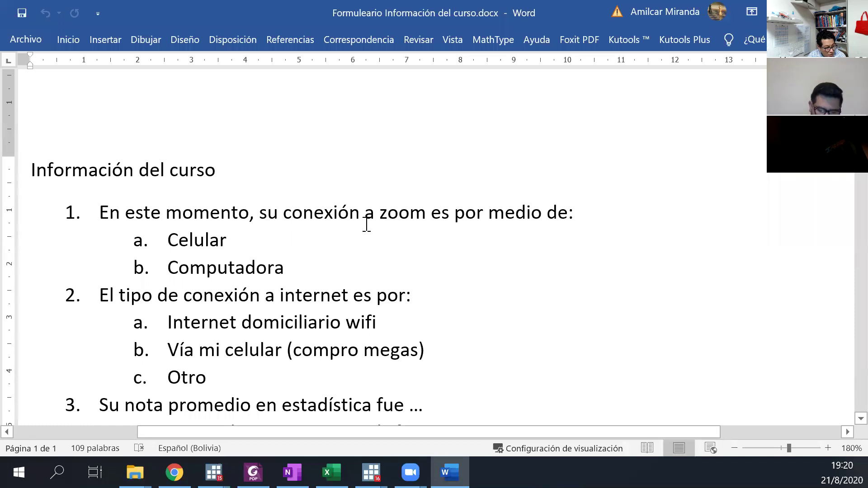
key("shift+Right")
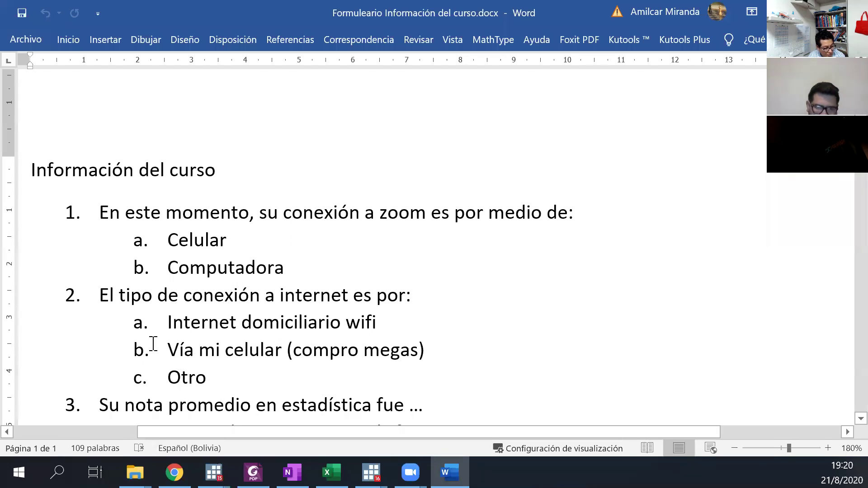
scroll(154, 344, "down", 2)
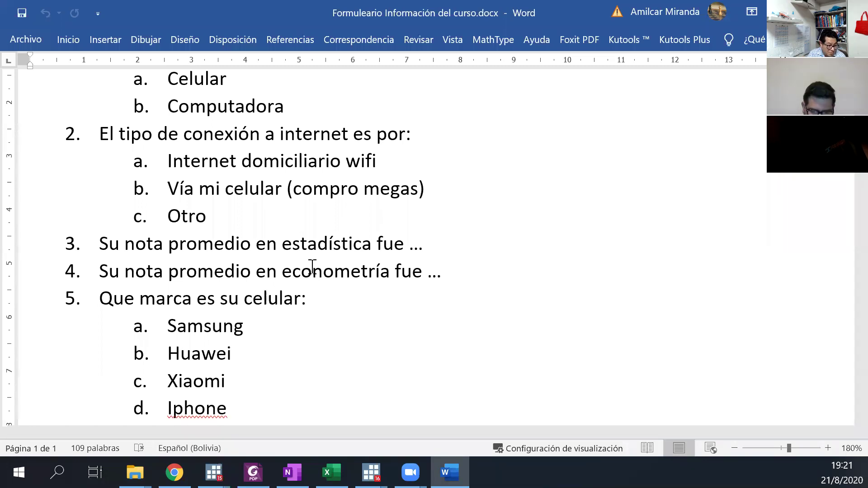
scroll(323, 319, "down", 1)
scroll(297, 325, "down", 1)
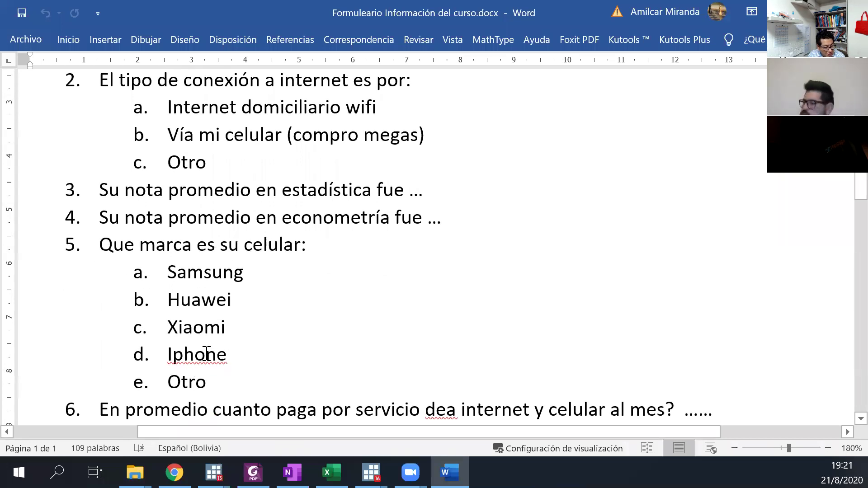
scroll(207, 354, "down", 2)
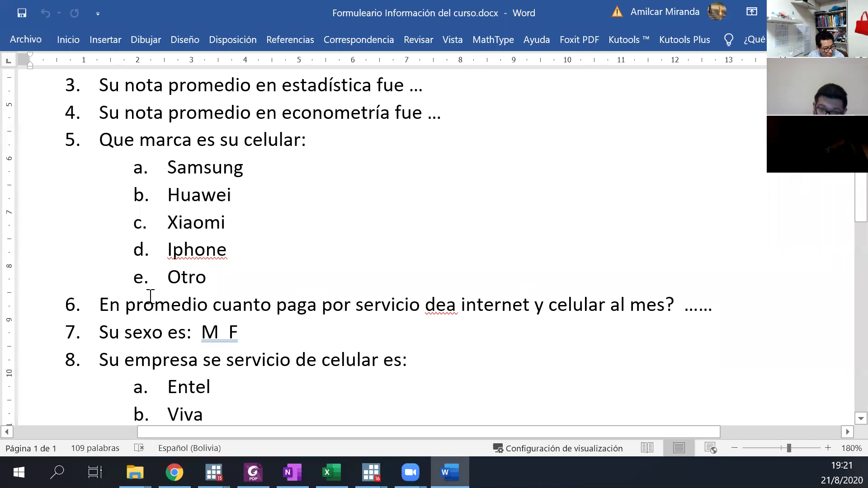
scroll(150, 297, "down", 3)
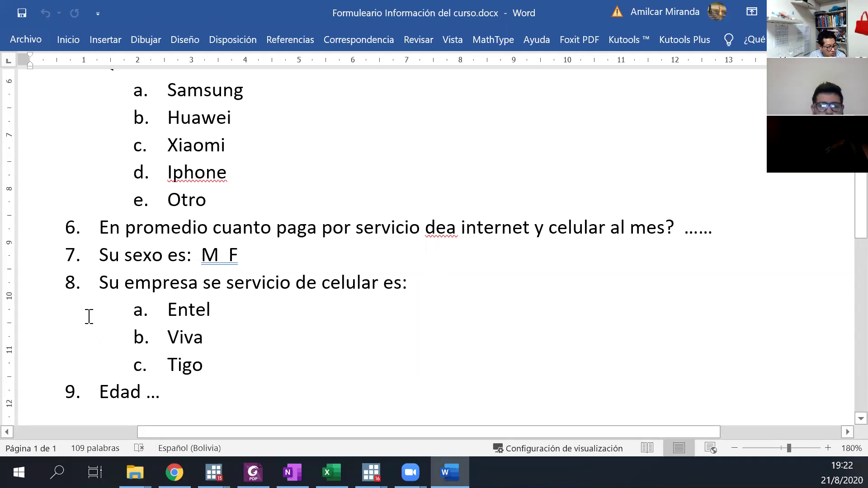
scroll(130, 353, "down", 1)
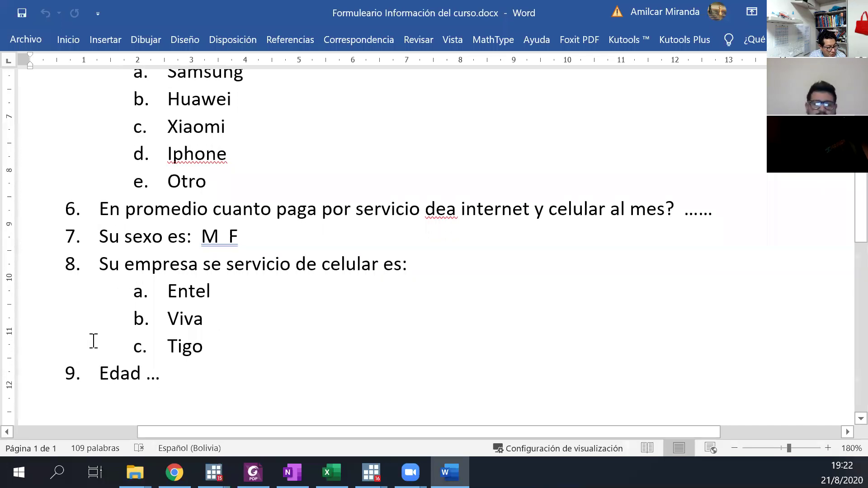
scroll(231, 379, "up", 10)
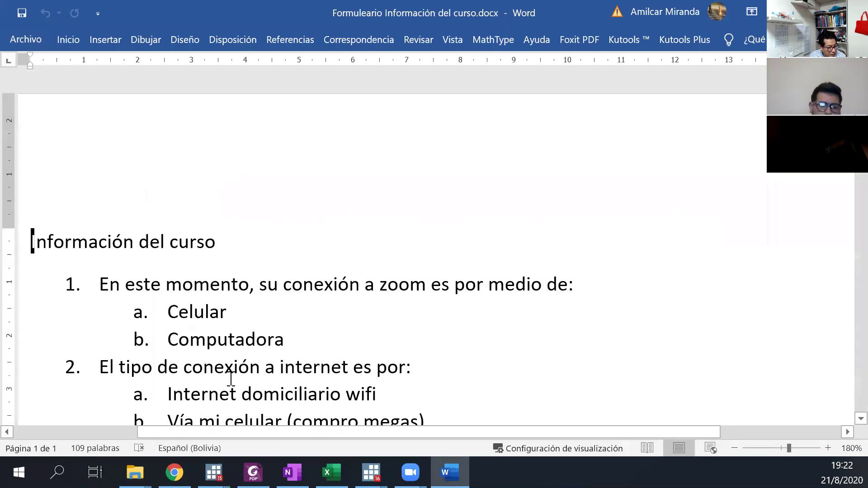
scroll(231, 379, "down", 10)
scroll(231, 379, "up", 10)
scroll(231, 378, "down", 20)
scroll(231, 379, "up", 10)
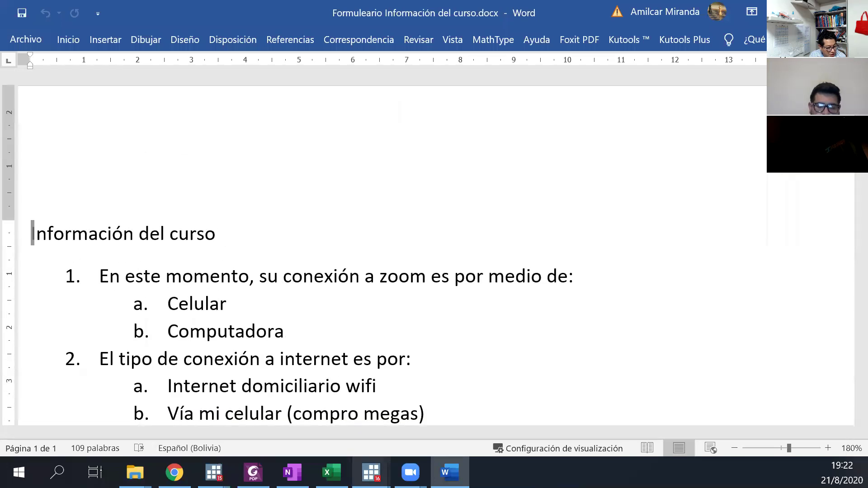
Switch to the Data Editor of Stata/IC 15.0 to view the survey dataset
left_click(371, 473)
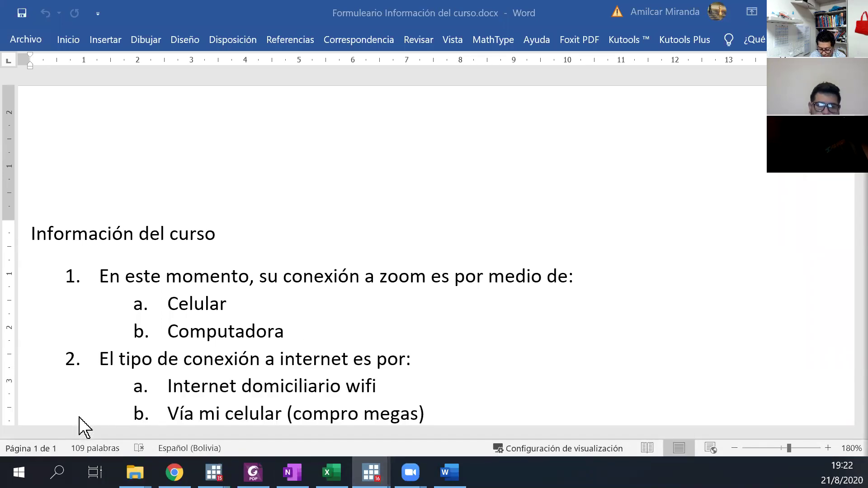
mouse_move(214, 473)
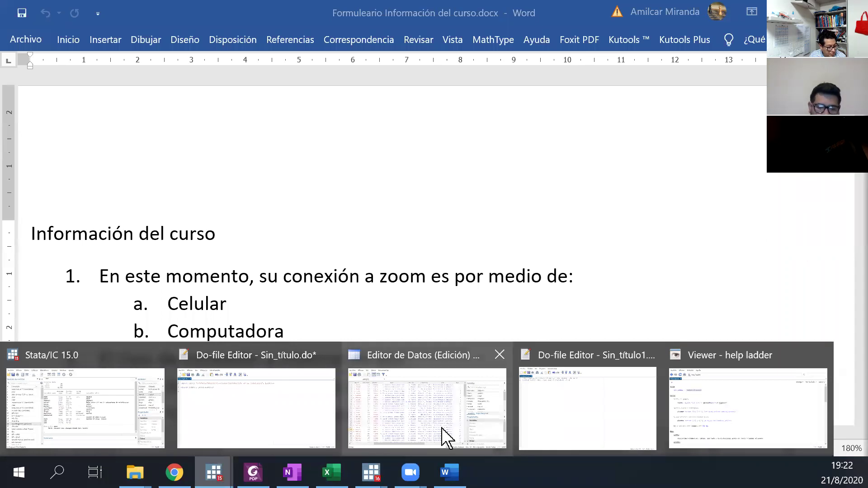
mouse_move(447, 437)
left_click(350, 346)
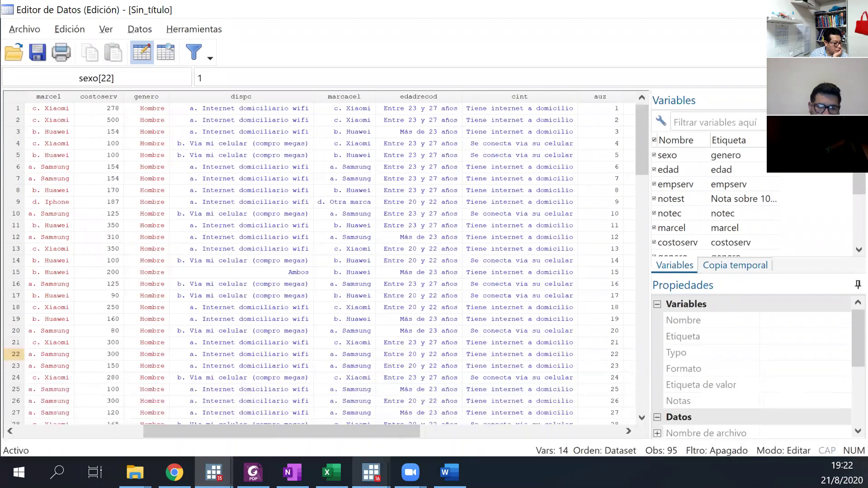
Switch to Stata/MP 16.0 and examine the untitled do-file with the import, order and encode commands
mouse_move(370, 472)
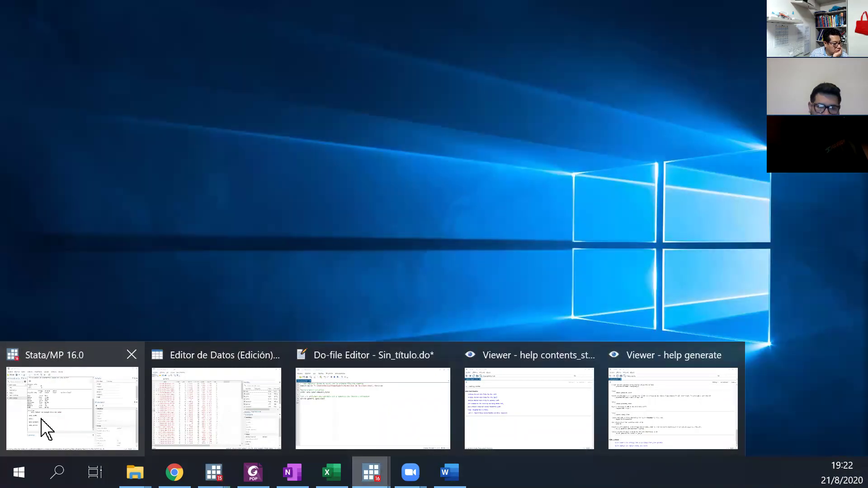
left_click(46, 430)
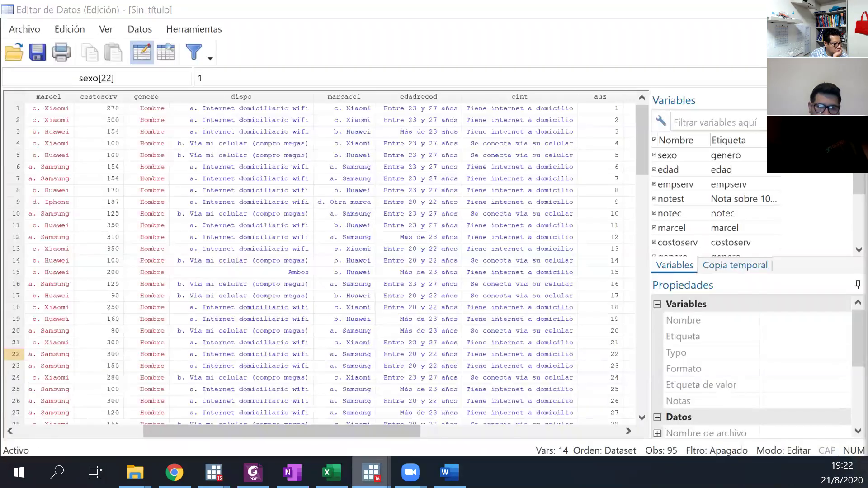
mouse_move(371, 472)
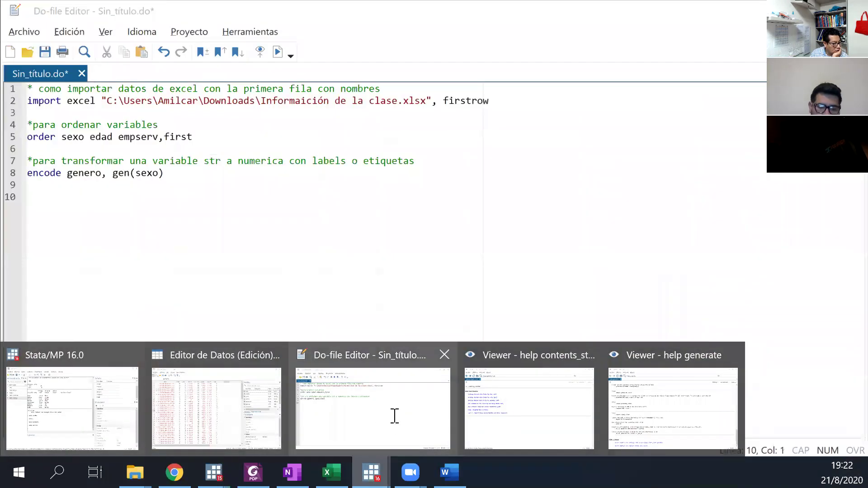
left_click(393, 417)
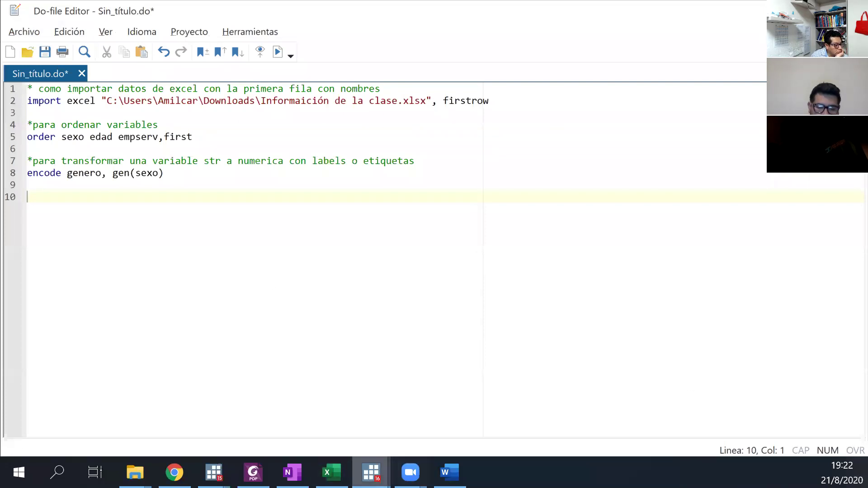
left_click(371, 473)
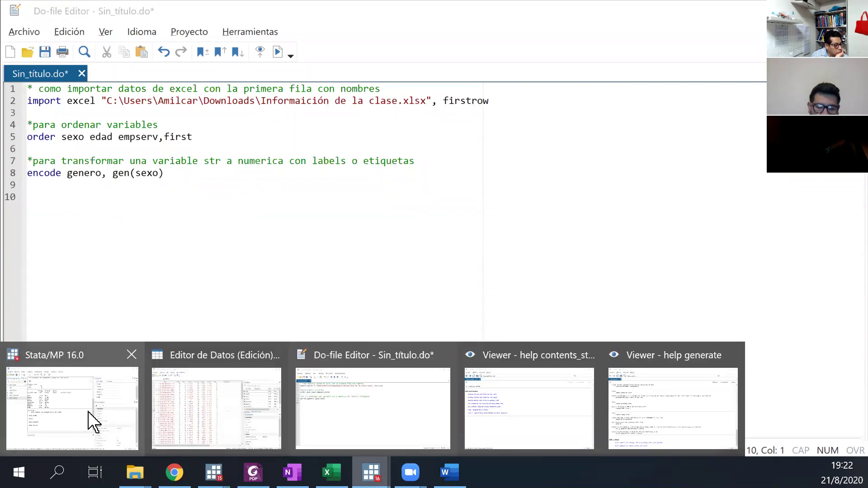
left_click(89, 413)
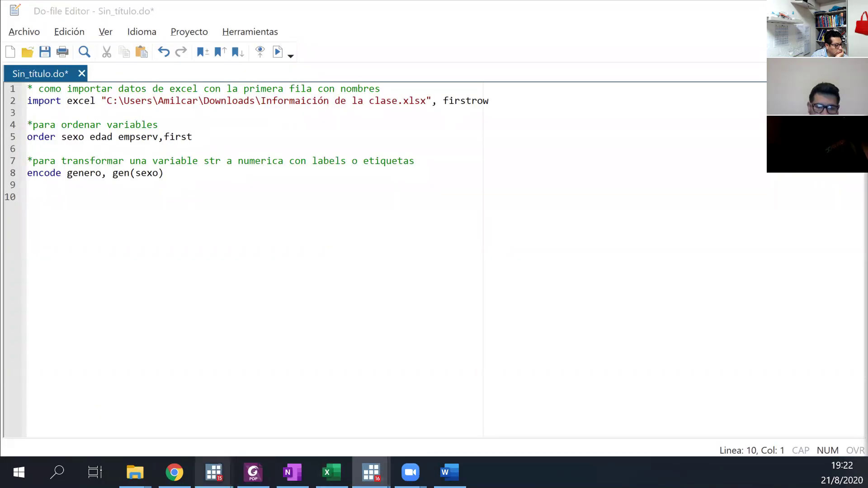
Switch to the Stata/IC 15.0 main window and drop the variables cint, aux and auz
mouse_move(214, 472)
left_click(102, 439)
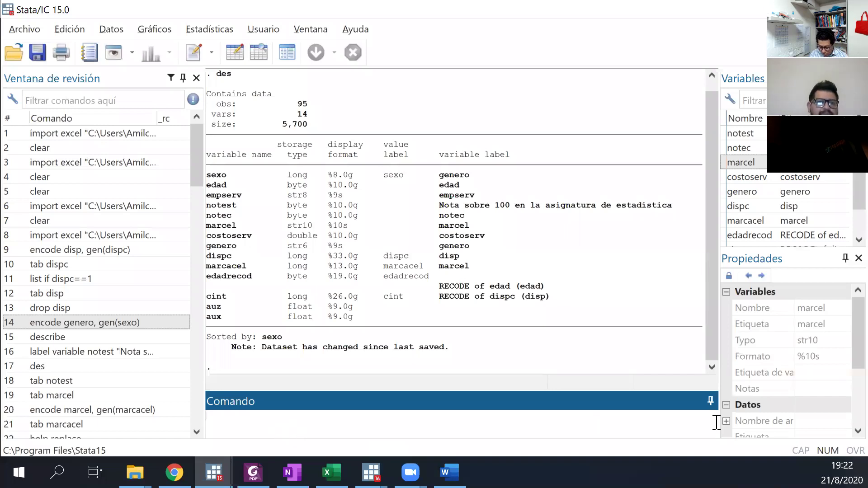
type("drop")
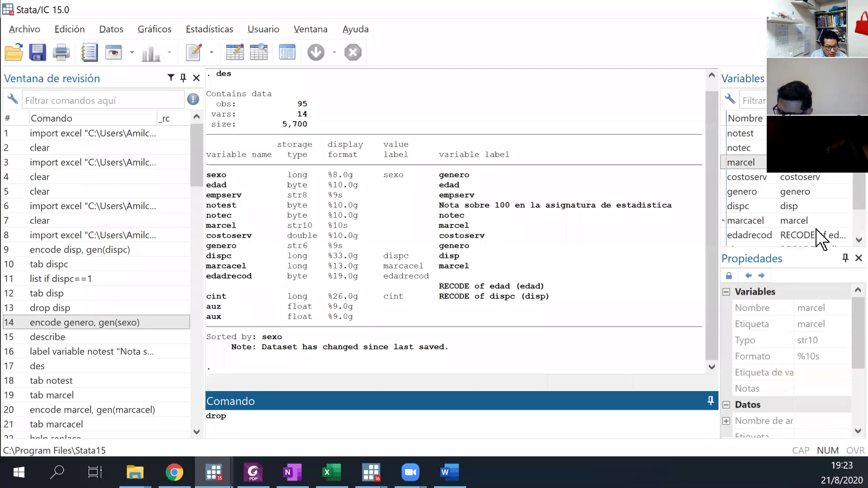
scroll(852, 233, "down", 1)
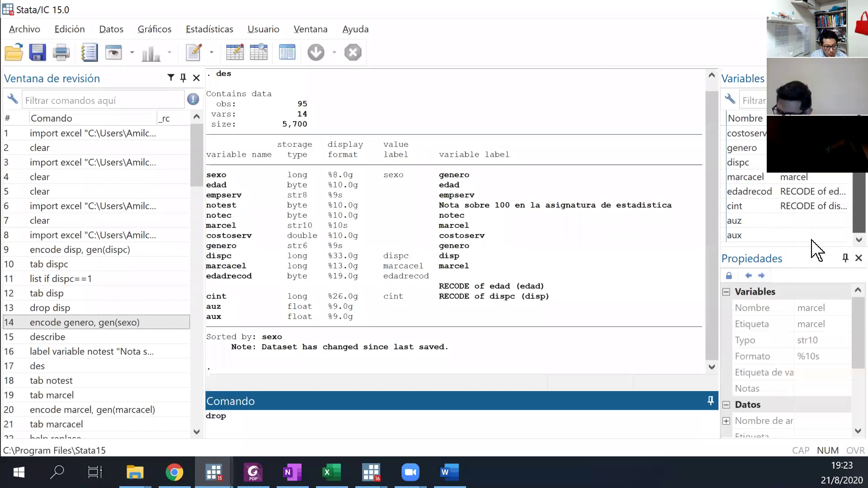
left_click(734, 207)
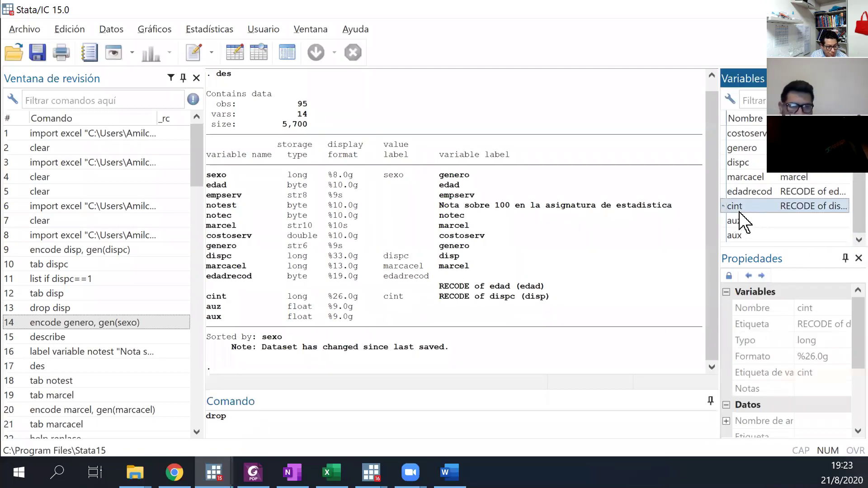
double_click(740, 211)
left_click(740, 224)
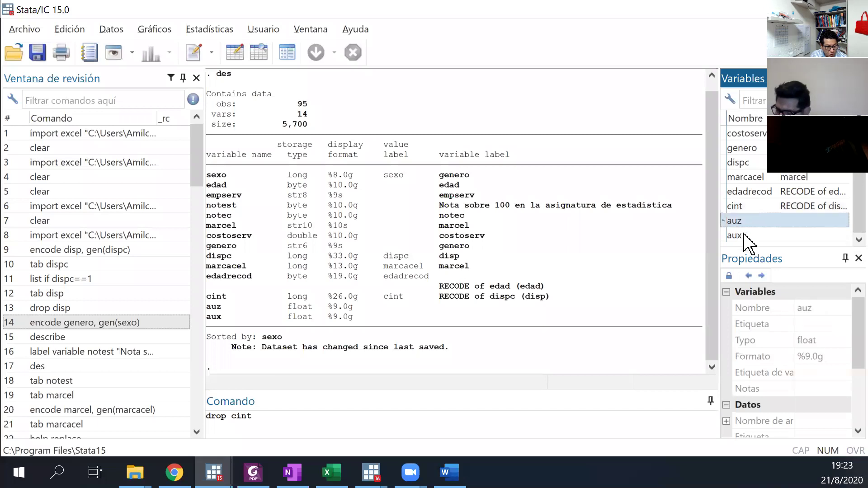
left_click(746, 236)
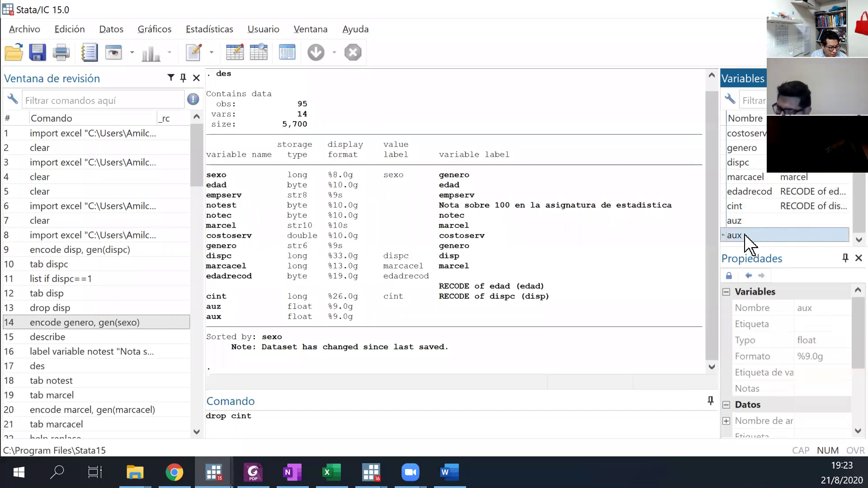
double_click(744, 236)
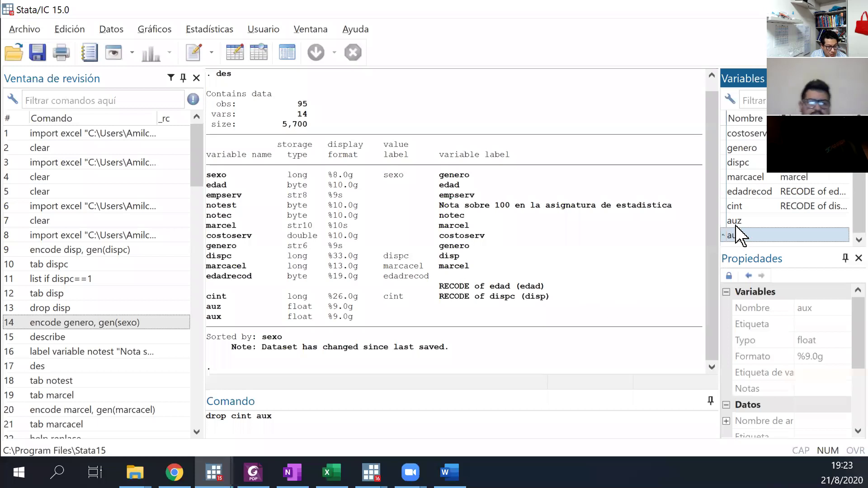
left_click(737, 223)
double_click(737, 223)
double_click(735, 222)
key("Return")
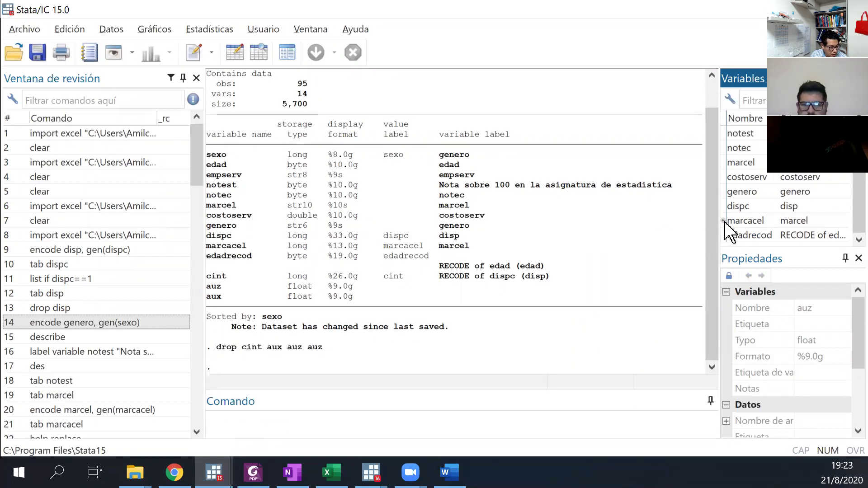
Describe the dataset to list its remaining variables, storage types and labels
left_click(297, 424)
type("des")
key("Return")
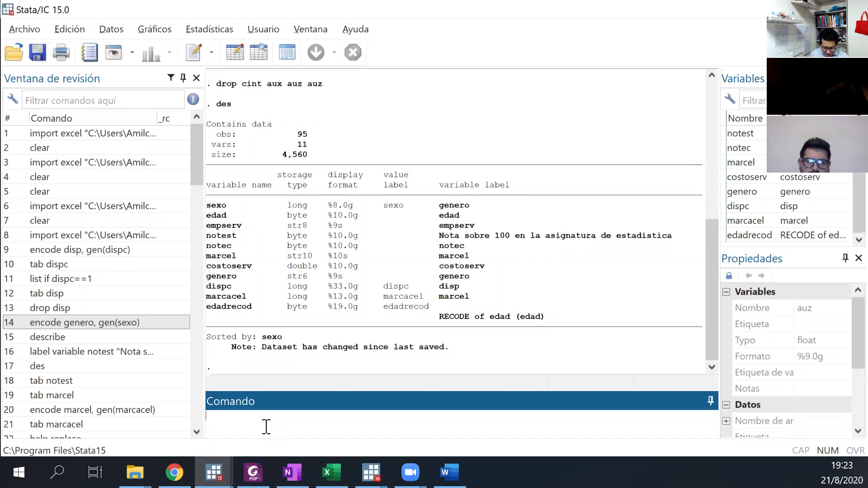
Order genero as the first variable of the dataset and describe the data again
type("order")
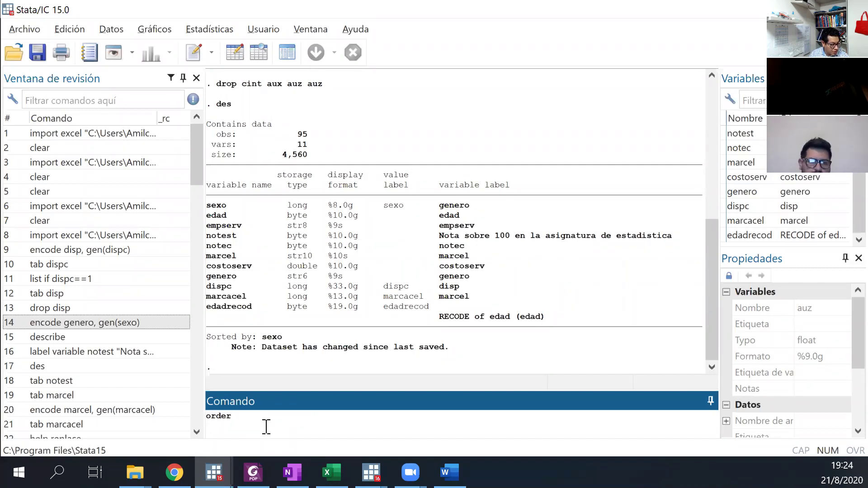
type(" genero")
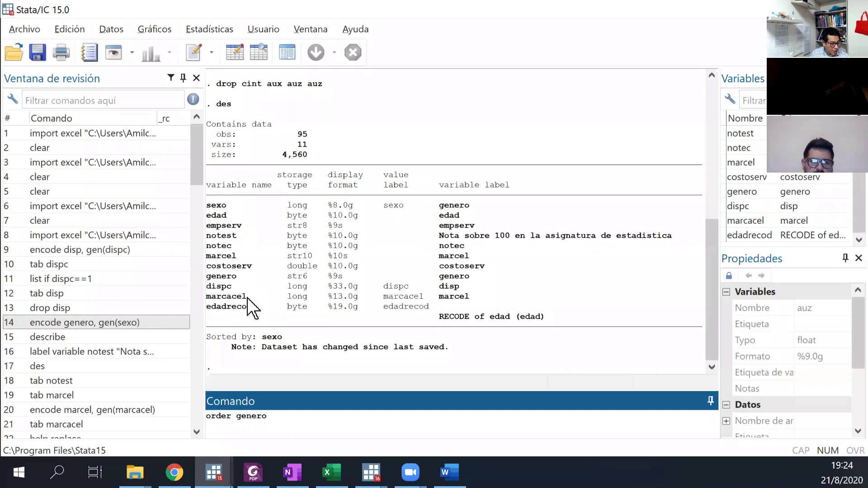
key("Return")
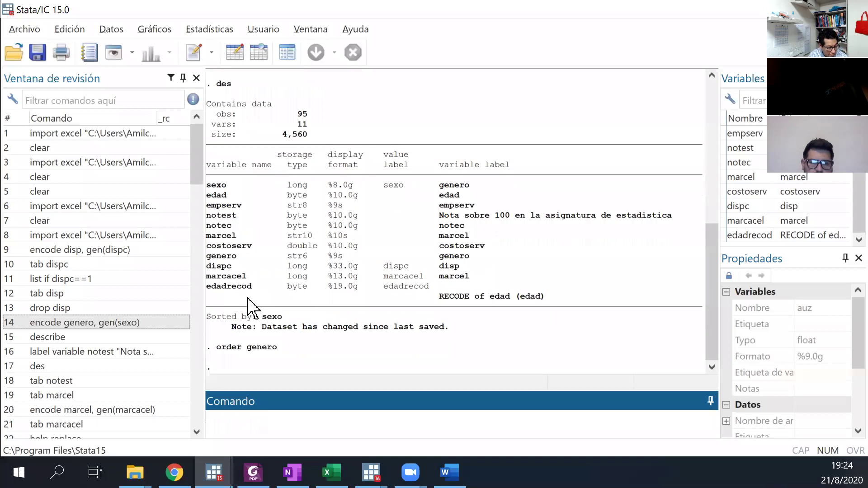
type("des")
key("Return")
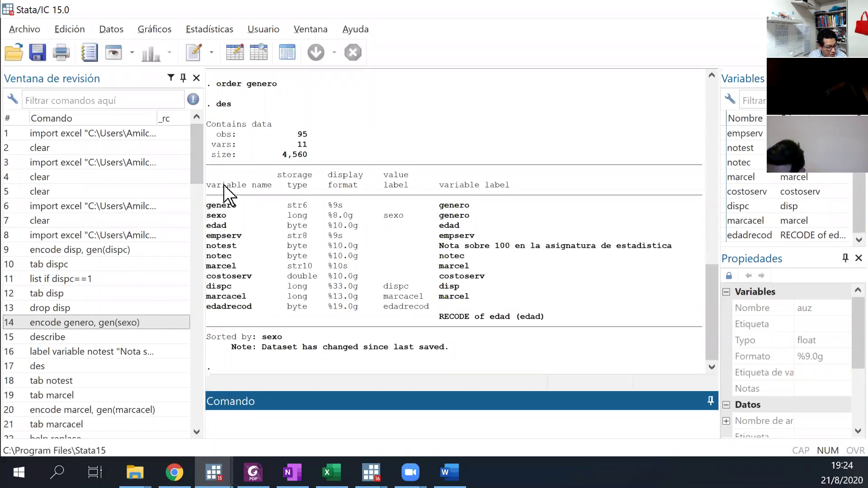
Open the Data Editor to compare the genero and sexo columns, and return to the main window
left_click(235, 53)
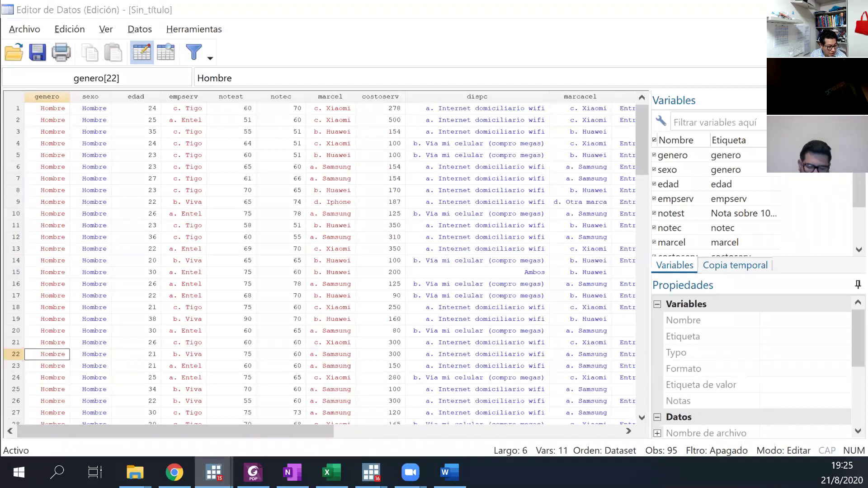
mouse_move(214, 473)
left_click(132, 430)
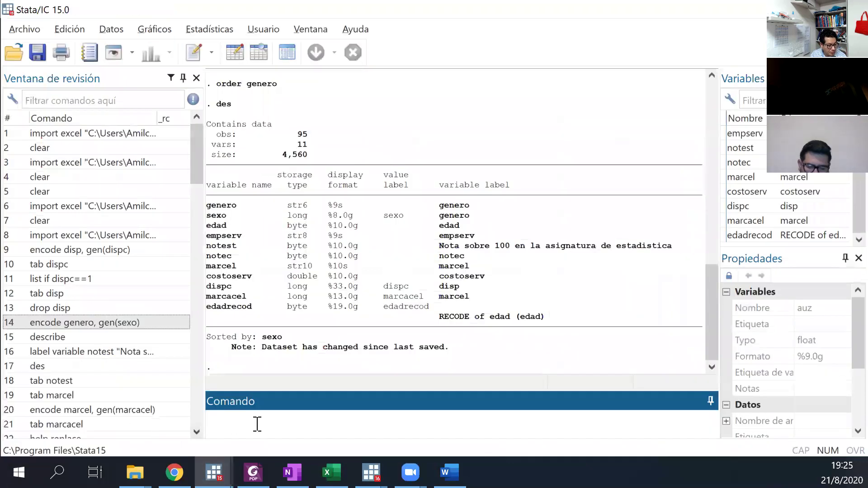
Run the codebook command on the variables genero and sexo
type("cod")
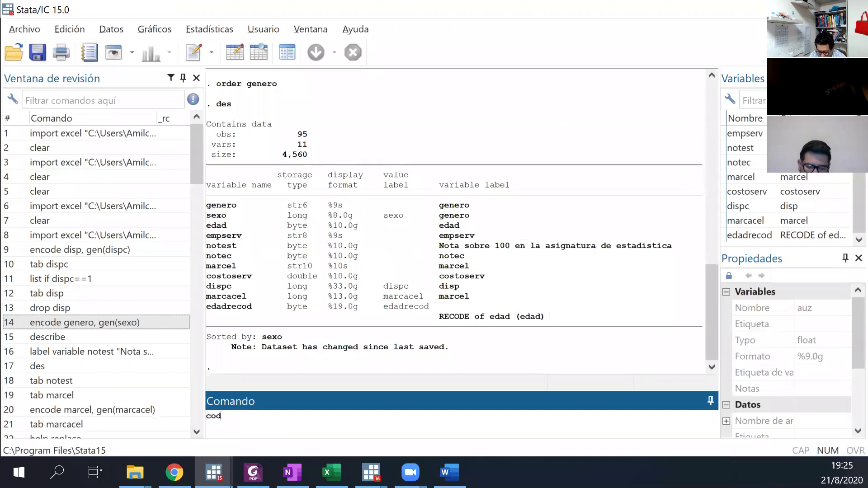
type("ebook")
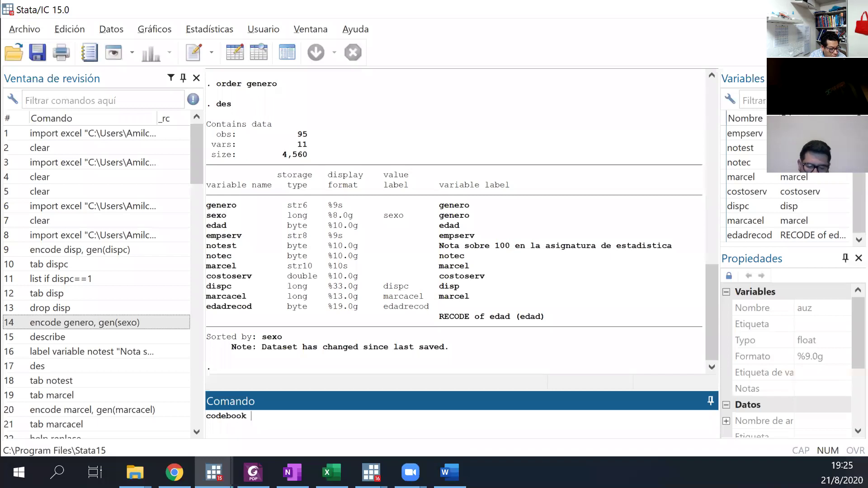
type(" gen")
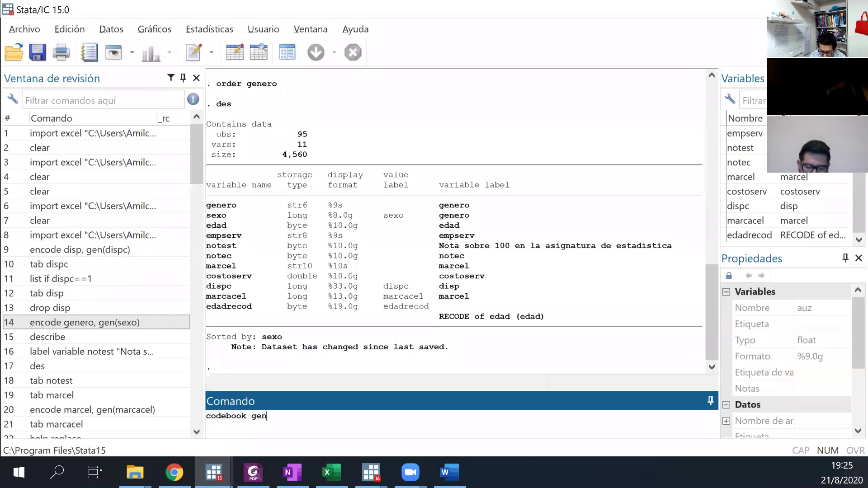
type("ero sexo")
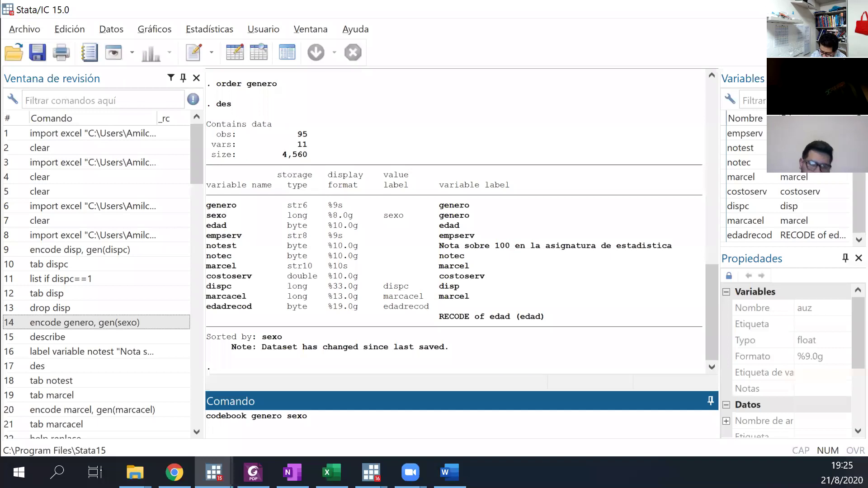
key("Return")
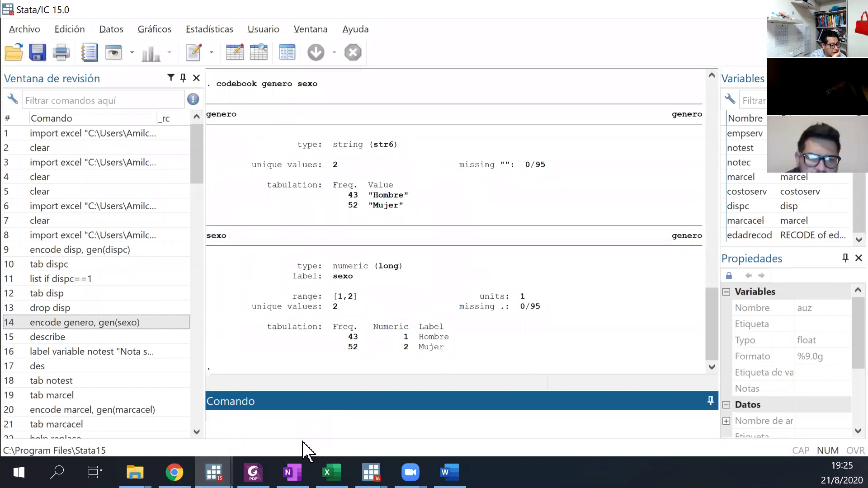
Switch to AllCheatSheets_Stata_v15.pdf in Chrome and skim from the basic syntax and data exploration sections to the Data Transformation sheet
left_click(174, 473)
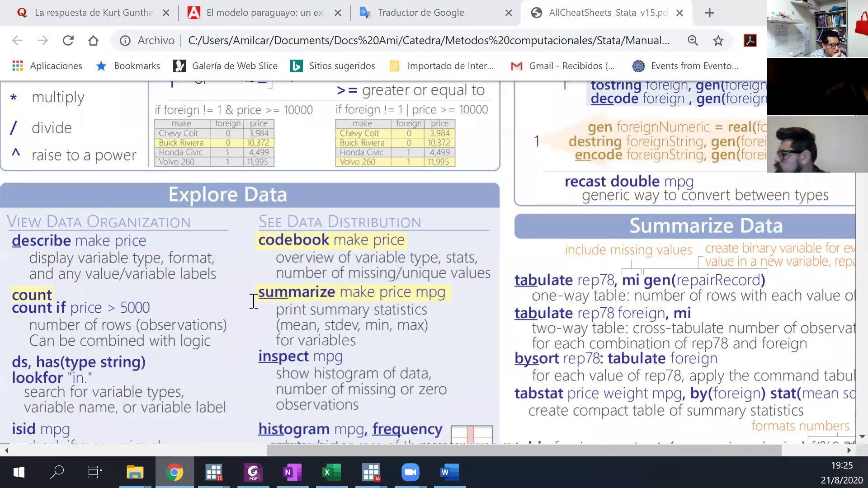
scroll(254, 302, "down", 2)
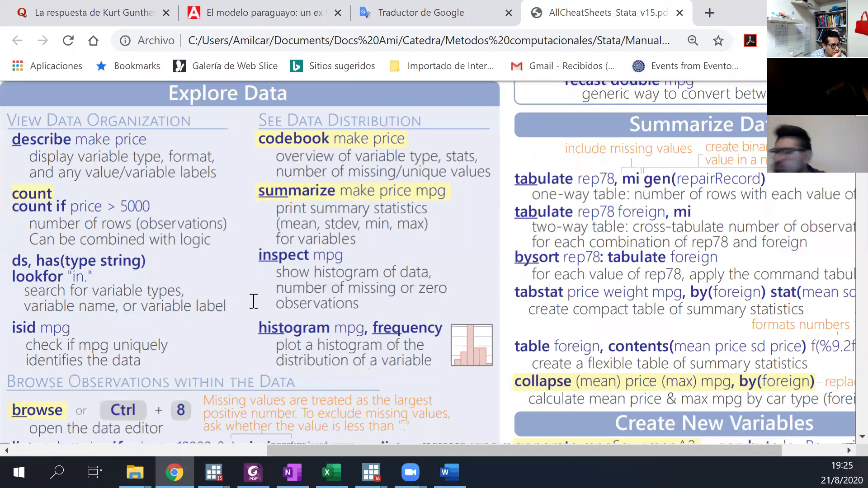
scroll(254, 301, "up", 4)
scroll(253, 298, "up", 6)
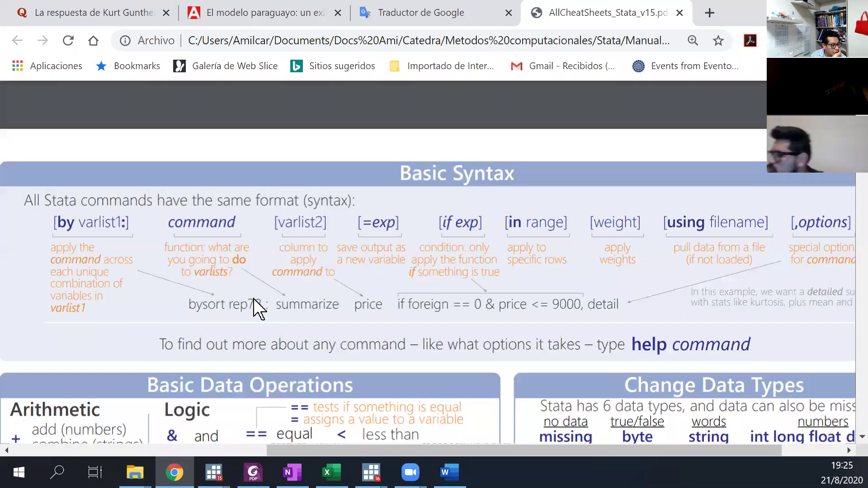
scroll(253, 309, "down", 8)
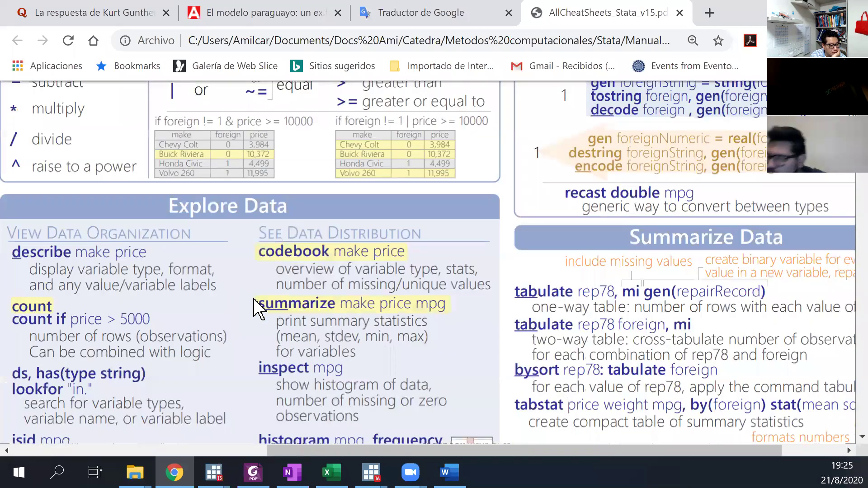
scroll(254, 309, "down", 4)
scroll(254, 309, "down", 3)
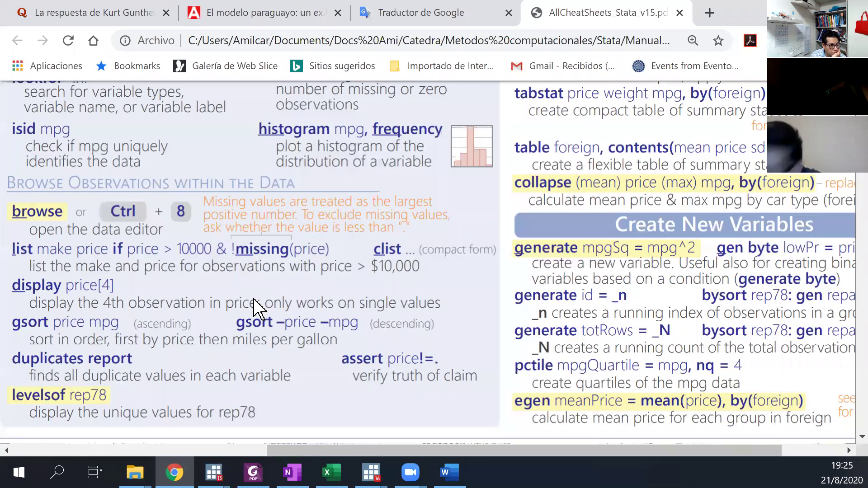
scroll(254, 300, "down", 11)
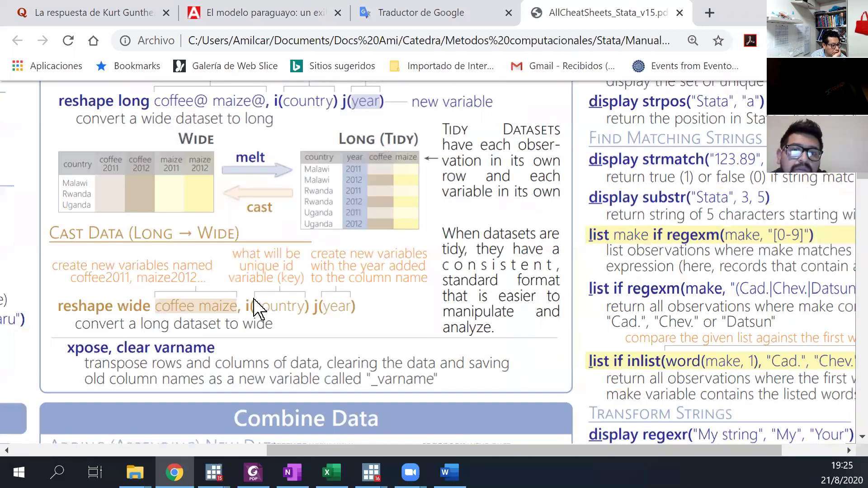
scroll(253, 309, "down", 4)
scroll(253, 309, "down", 1)
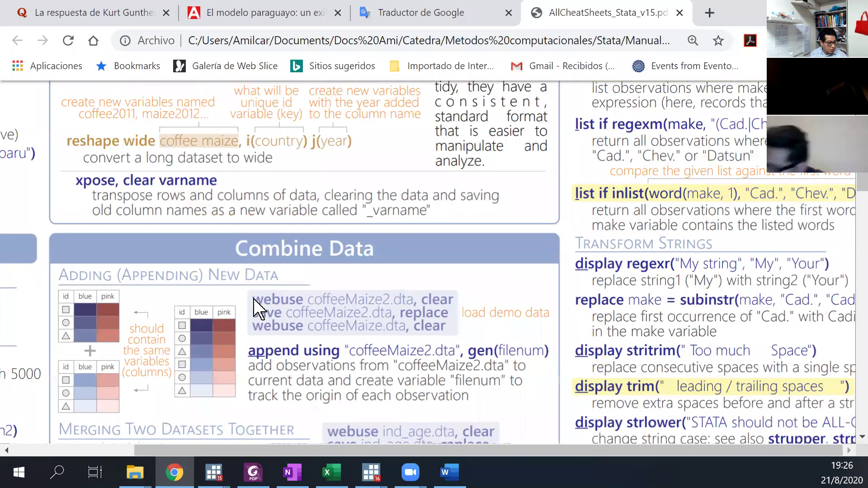
scroll(253, 309, "down", 3)
scroll(255, 309, "up", 1)
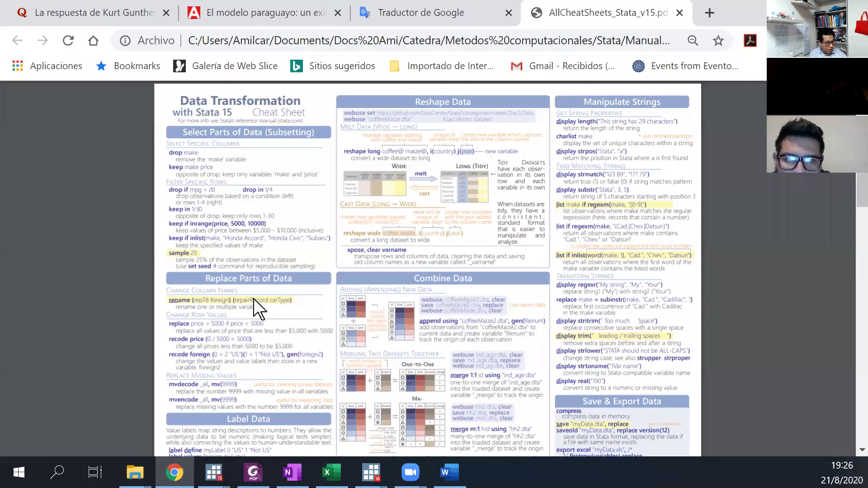
Examine the Select Parts of Data (Subsetting) section, focusing on the drop and keep commands for filtering specific rows
scroll(330, 304, "up", 2)
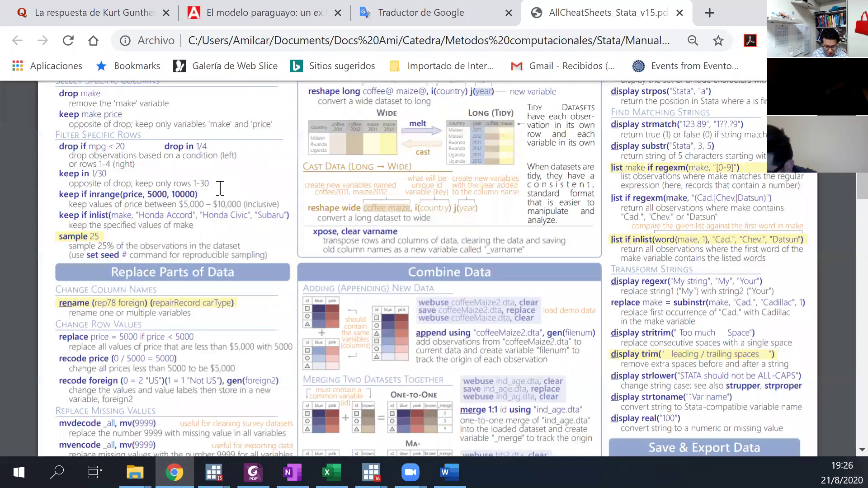
left_click_drag(218, 187, 194, 225)
scroll(220, 188, "up", 1)
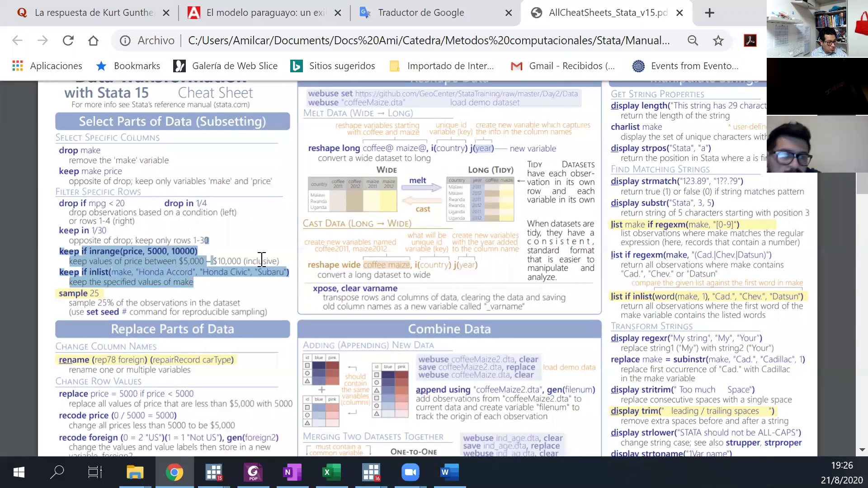
left_click(297, 235)
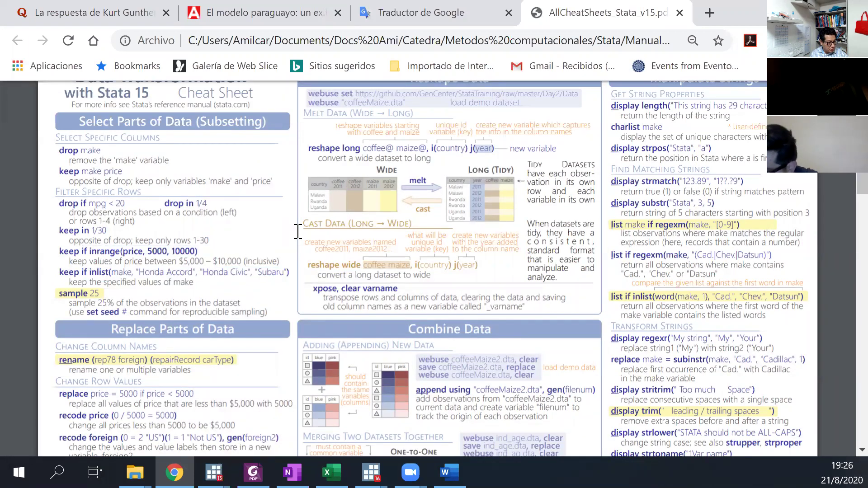
scroll(298, 232, "up", 1)
scroll(298, 232, "up", 4)
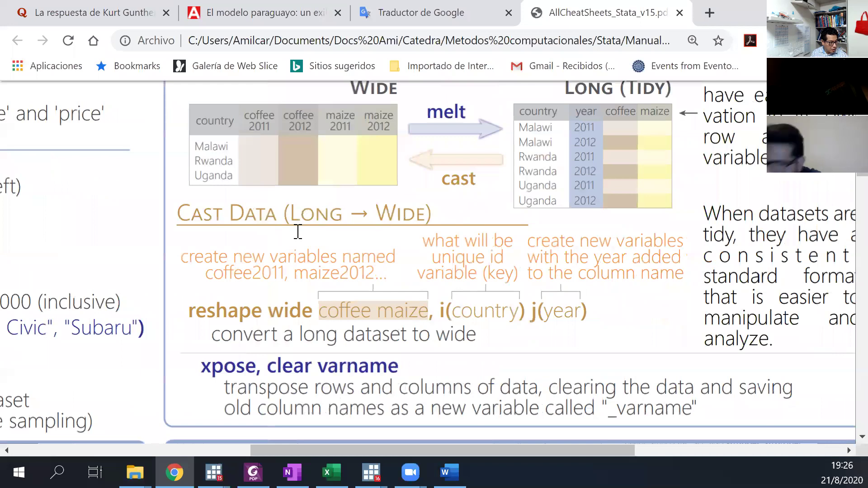
scroll(298, 232, "down", 1)
scroll(298, 231, "up", 1)
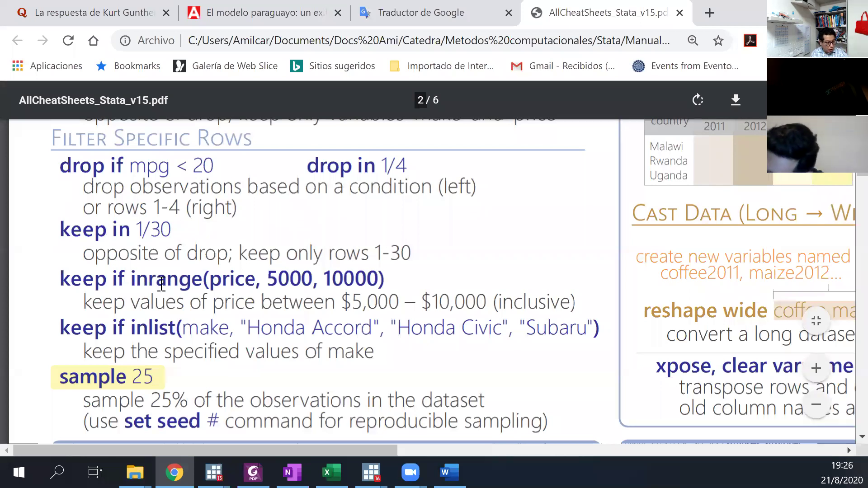
Examine the Replace Parts of Data section with its rename, replace, recode and missing-value commands
scroll(162, 284, "down", 2)
scroll(161, 284, "down", 5)
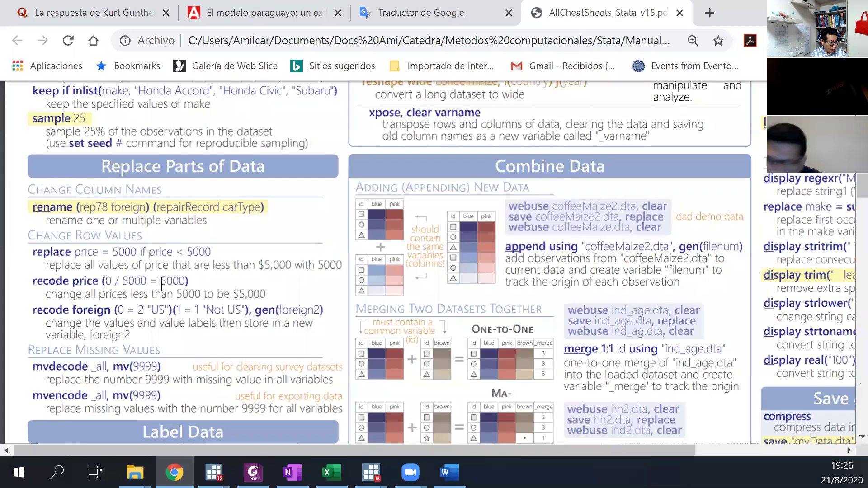
scroll(162, 284, "down", 1)
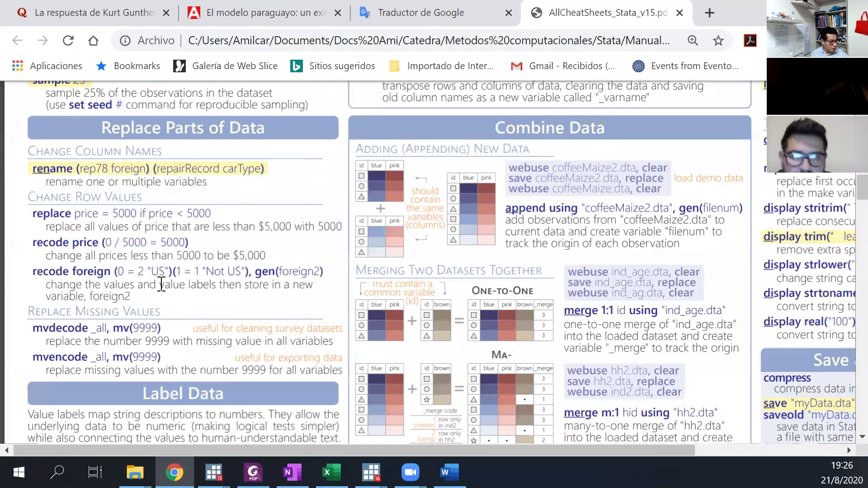
Examine the Label Data, Combine Data and Reshape Data sections of the Data Transformation sheet
scroll(159, 243, "down", 4)
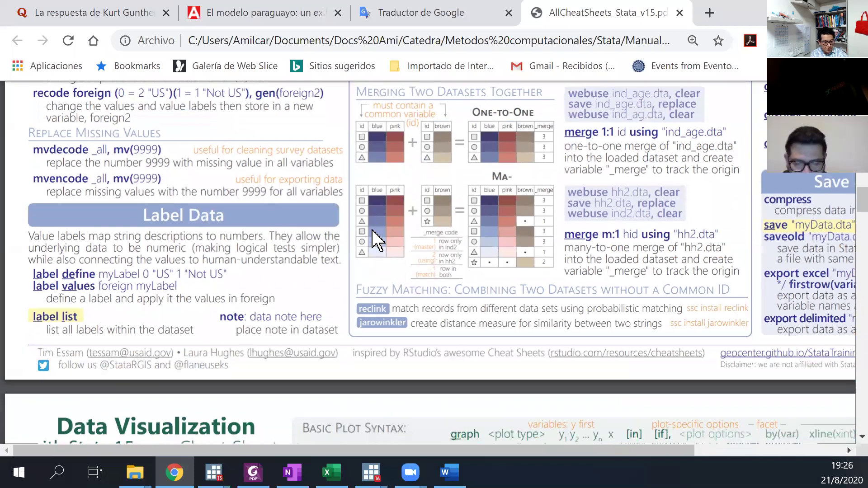
scroll(372, 229, "right", 3)
scroll(371, 229, "up", 2)
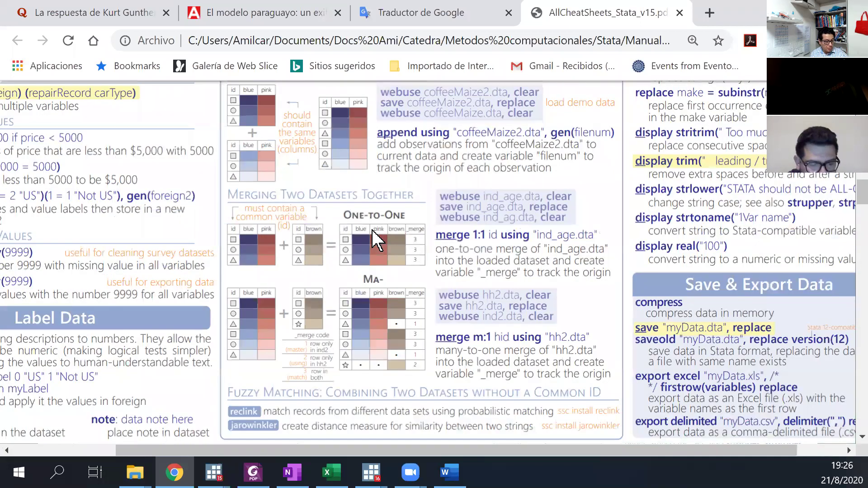
scroll(372, 229, "up", 5)
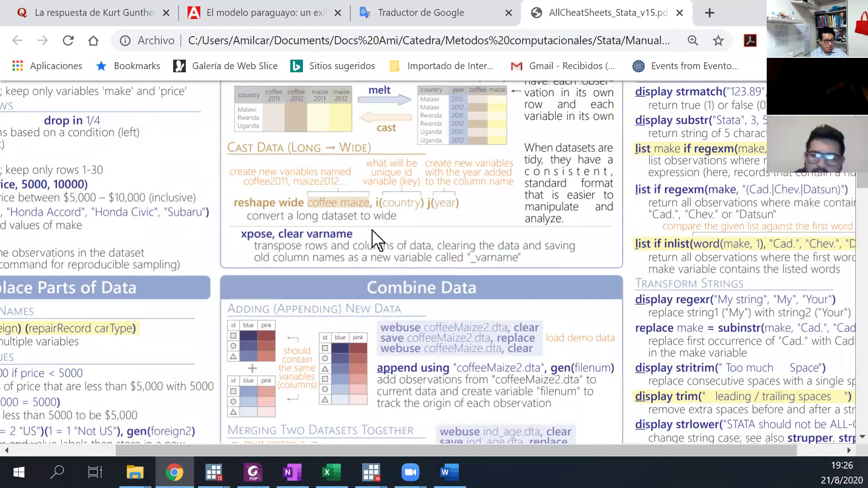
scroll(371, 229, "up", 2)
scroll(379, 232, "down", 2, "ctrl")
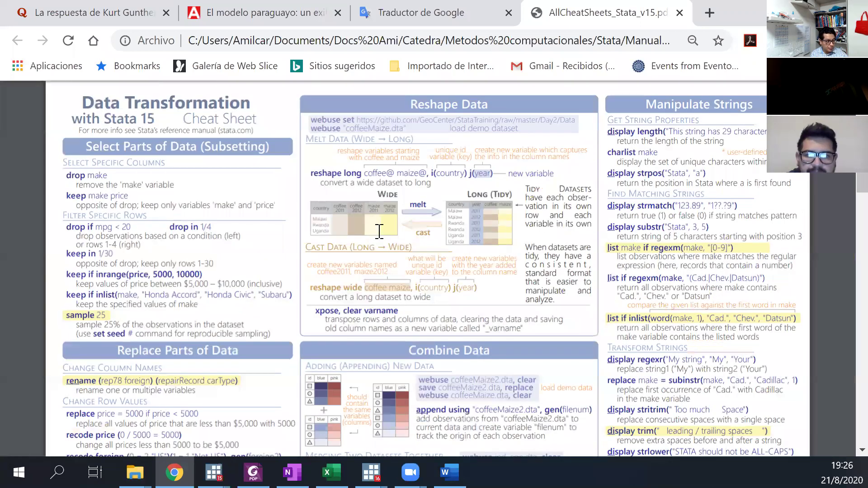
Go back to the first cheat sheet page and examine the Explore Data section with describe, codebook and browse
scroll(379, 232, "up", 6)
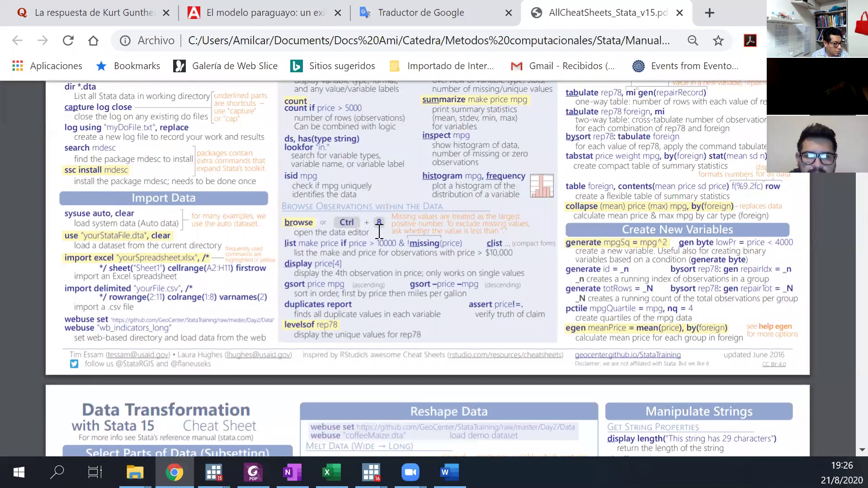
scroll(379, 232, "up", 2)
scroll(379, 231, "up", 3)
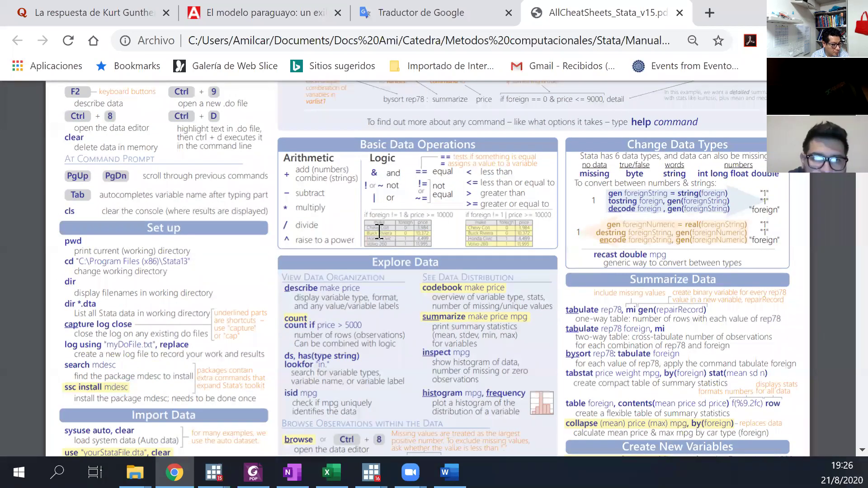
scroll(379, 232, "down", 2)
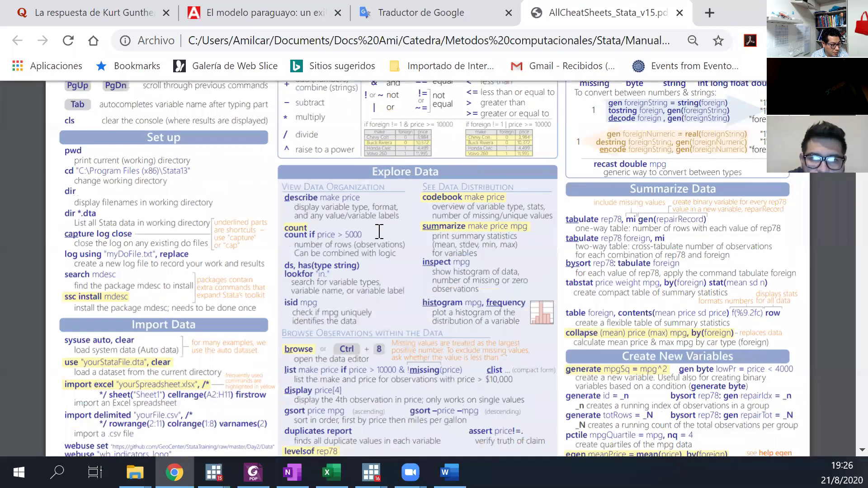
scroll(379, 231, "down", 1)
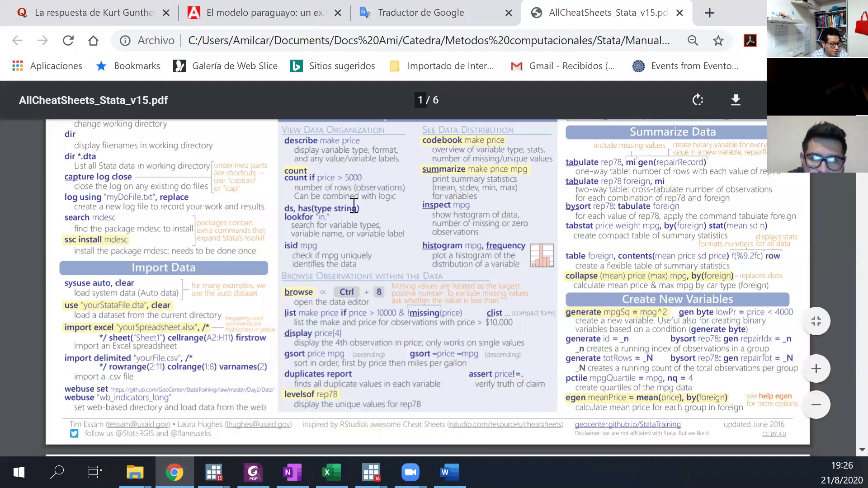
scroll(354, 206, "down", 1)
scroll(354, 206, "up", 1)
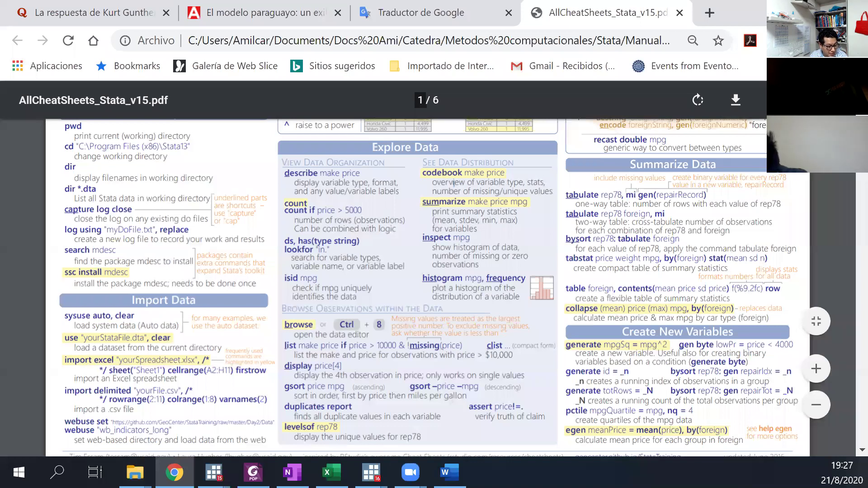
Switch to the main Stata/IC 15.0 window and run the des command on the dataset
left_click(371, 473)
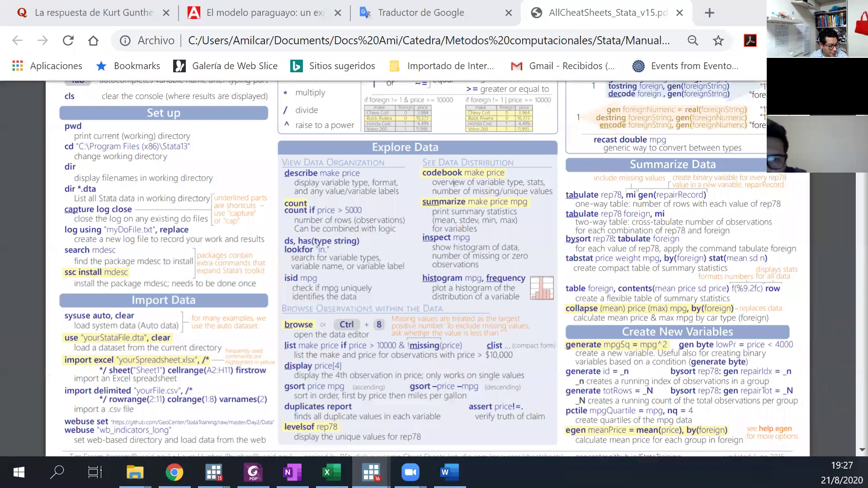
left_click(214, 473)
left_click(90, 432)
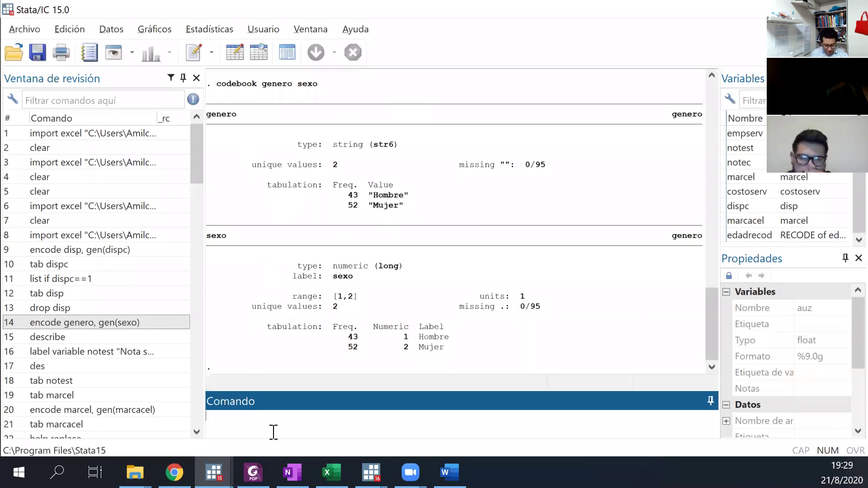
type("s")
key("Return")
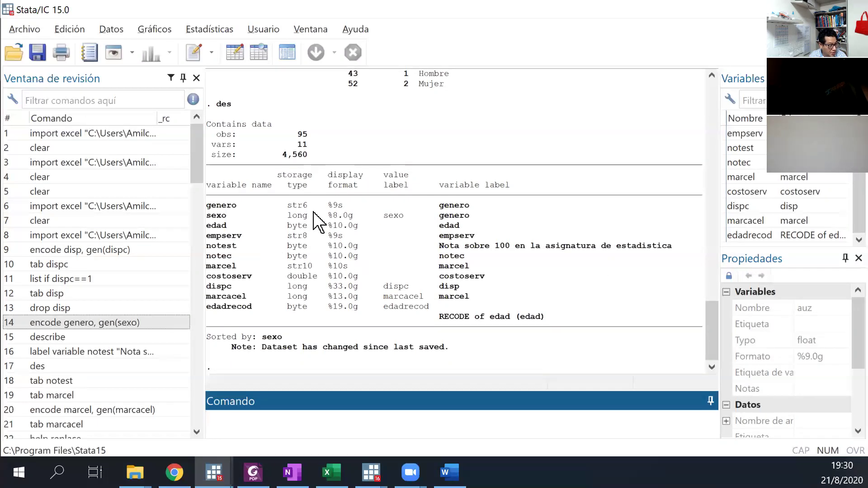
In the Variables Manager, set the label of the variable sexo to "sexo del entrevistado", apply it and close the manager
left_click(112, 29)
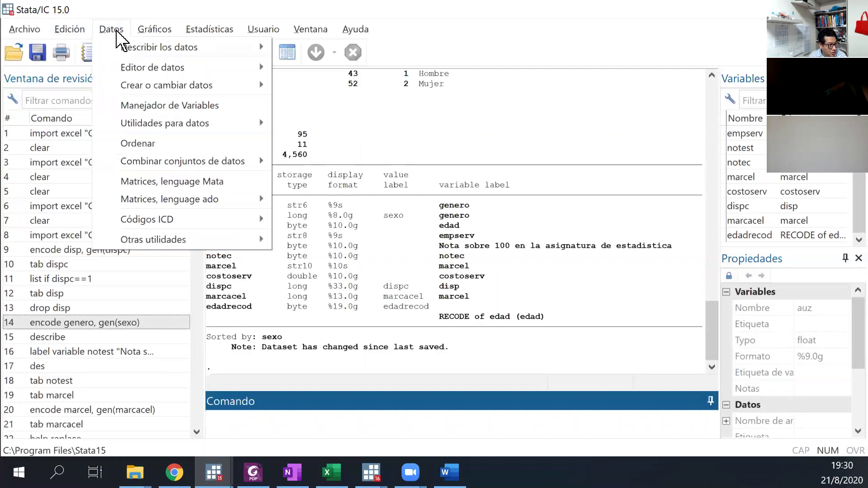
left_click(172, 105)
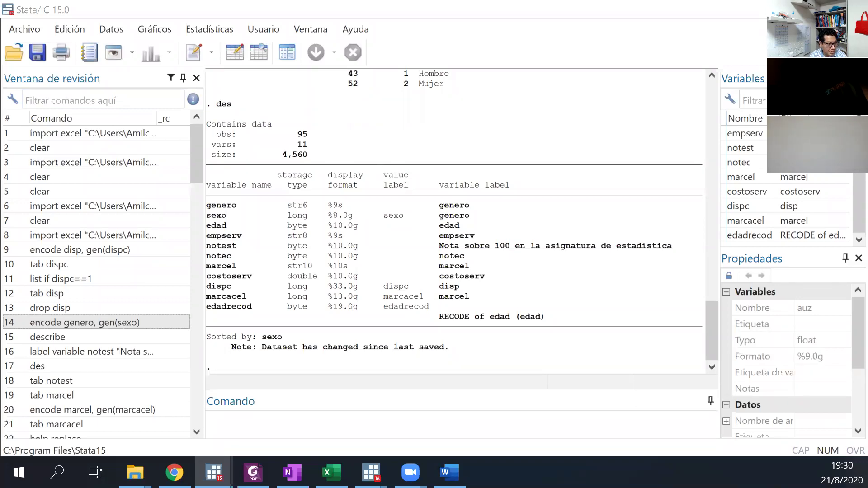
left_click(287, 52)
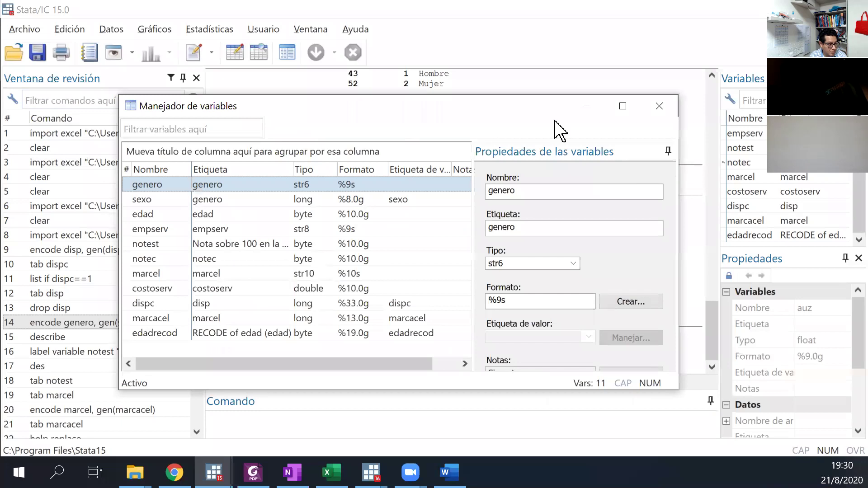
left_click(624, 107)
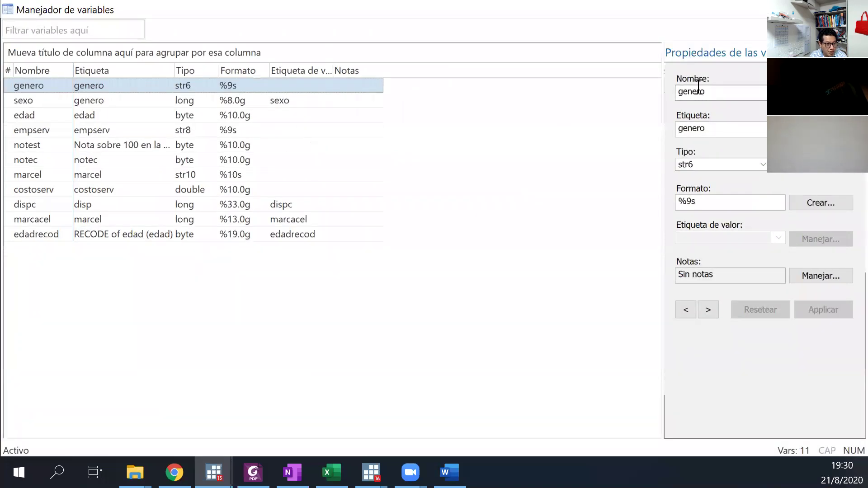
left_click(81, 101)
left_click_drag(743, 130, 630, 127)
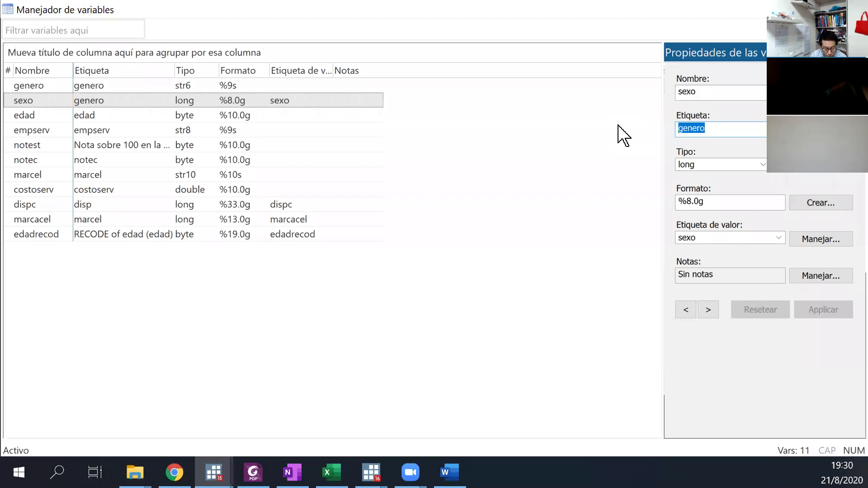
type("se")
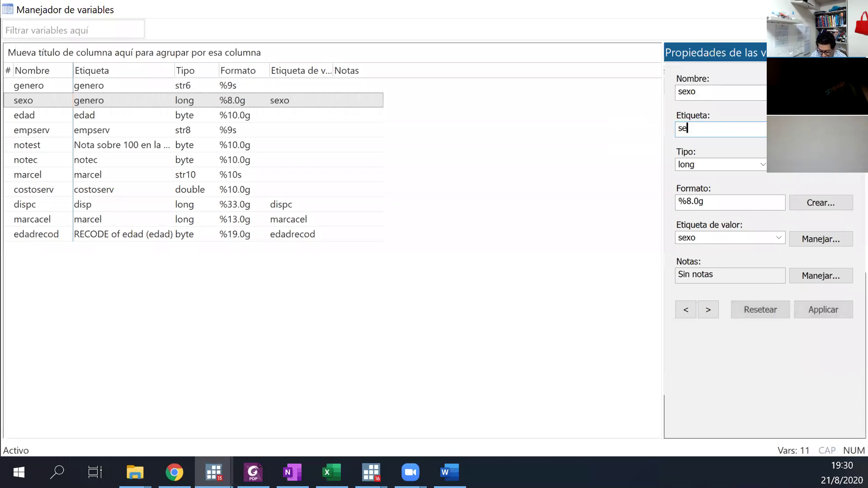
type("xo d")
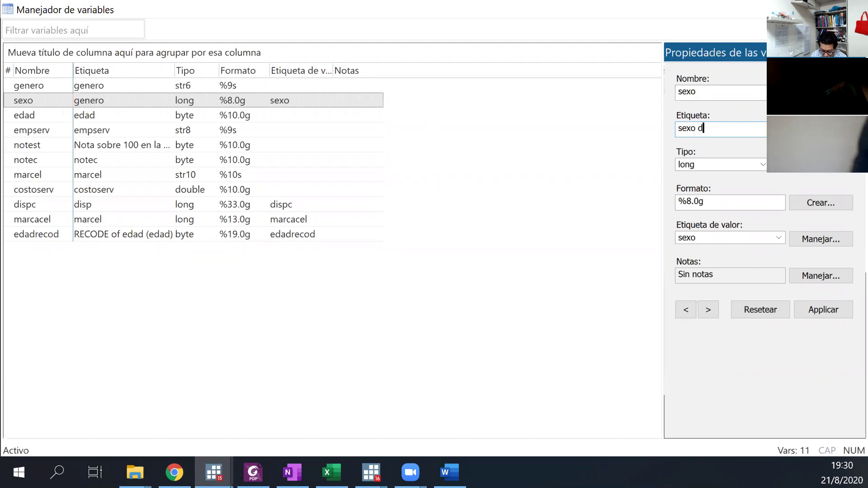
type("el entrevis")
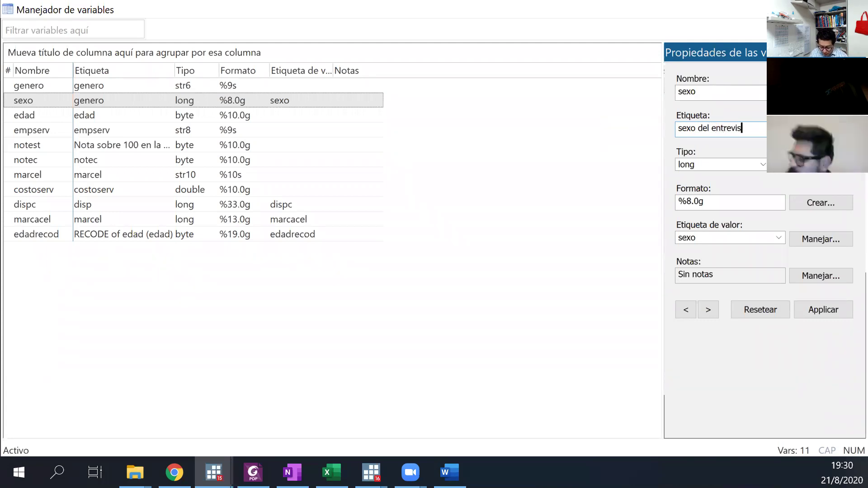
type("tado")
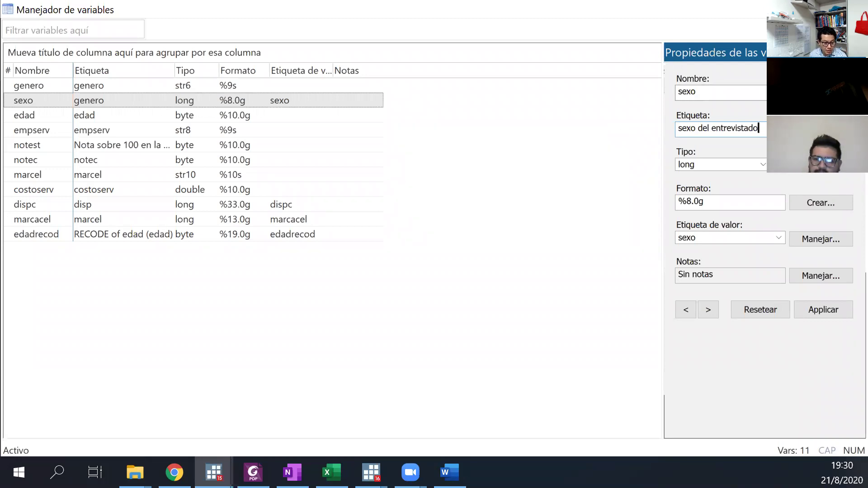
left_click(833, 312)
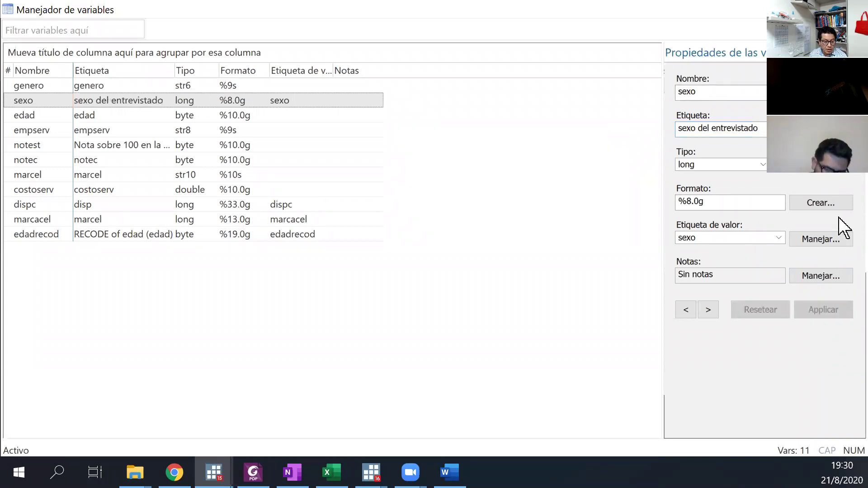
left_click(857, 9)
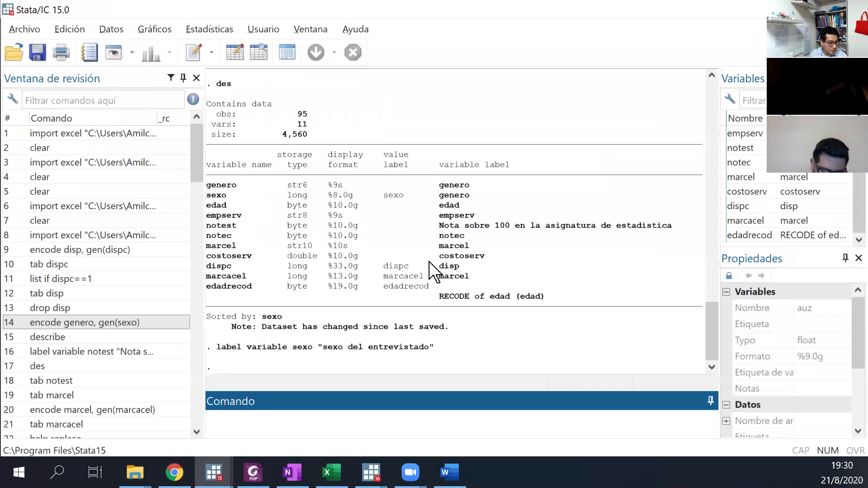
Describe the dataset again with des and remove the variable genero with the drop command
left_click(315, 417)
type("des")
key("Return")
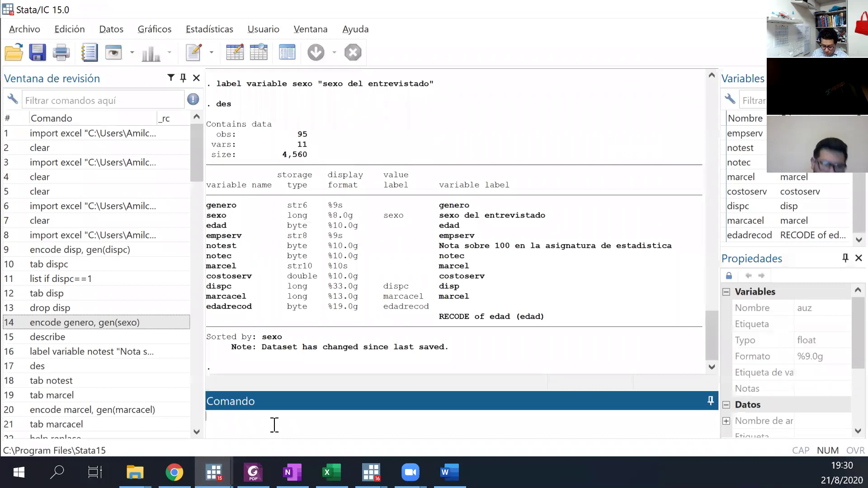
type("rop genero")
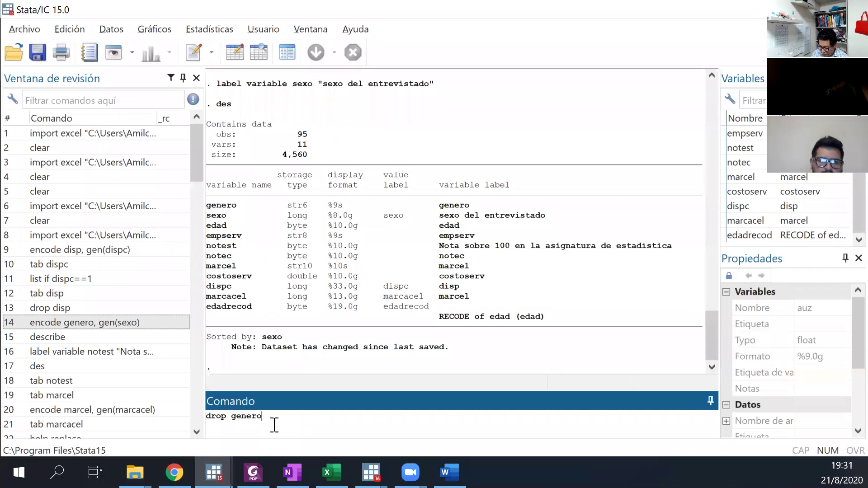
key("Return")
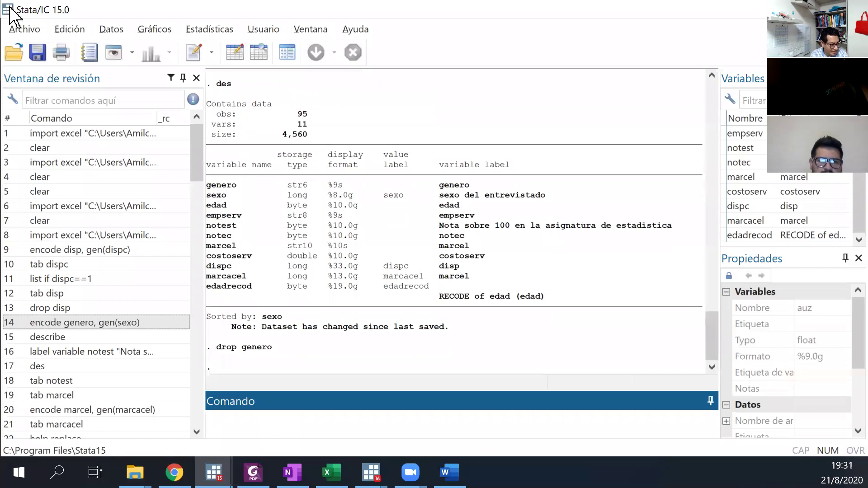
Switch to the cheat sheet PDF in Chrome and examine the replace and recode commands under Change Row Values
mouse_move(175, 470)
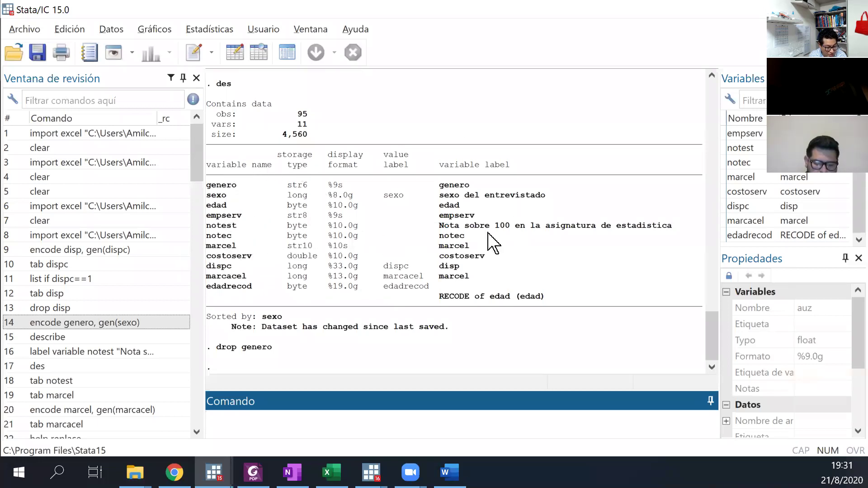
left_click(174, 472)
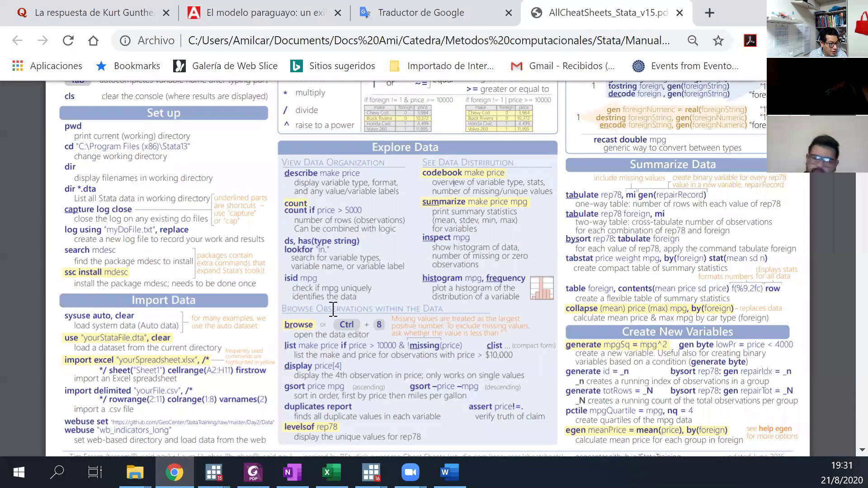
scroll(332, 310, "up", 5)
scroll(333, 309, "down", 6)
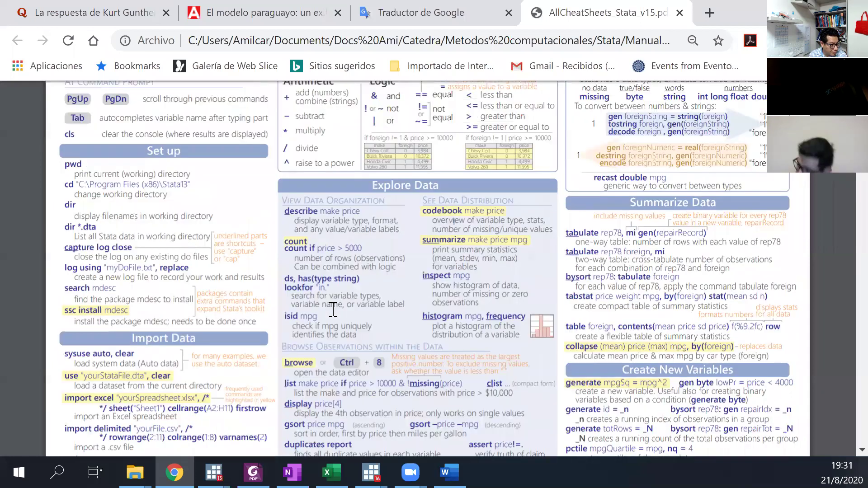
scroll(333, 310, "down", 9)
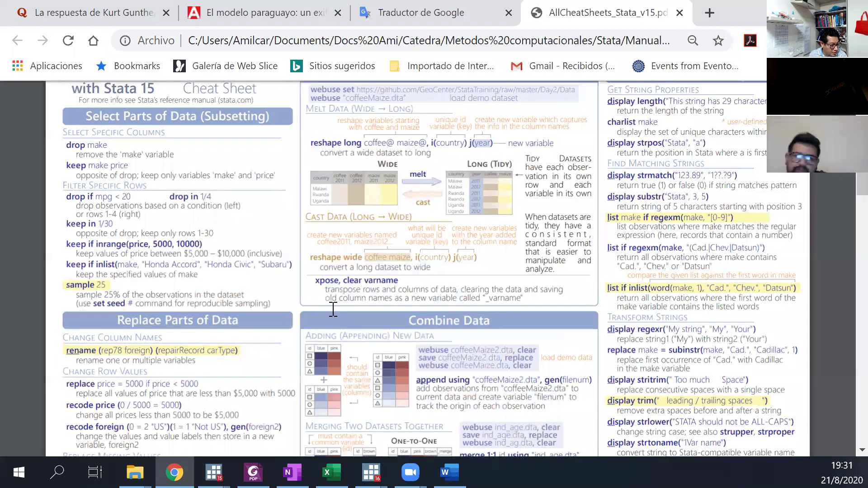
scroll(333, 310, "down", 4)
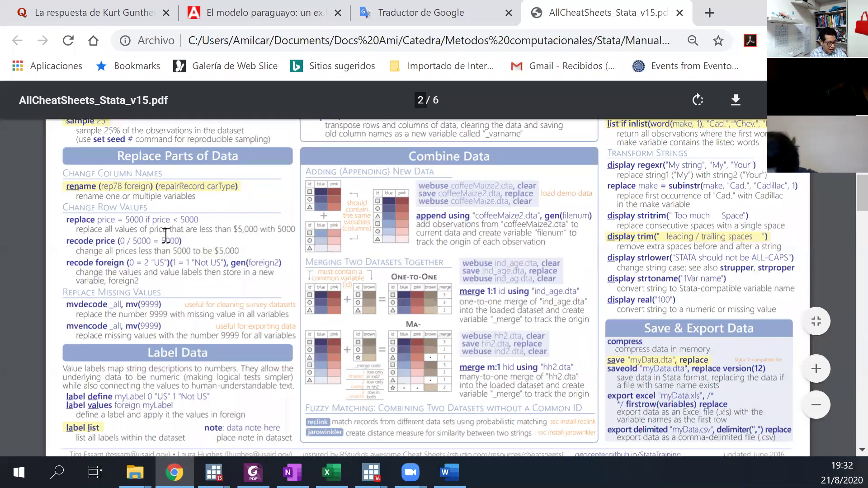
scroll(186, 229, "up", 2, "ctrl")
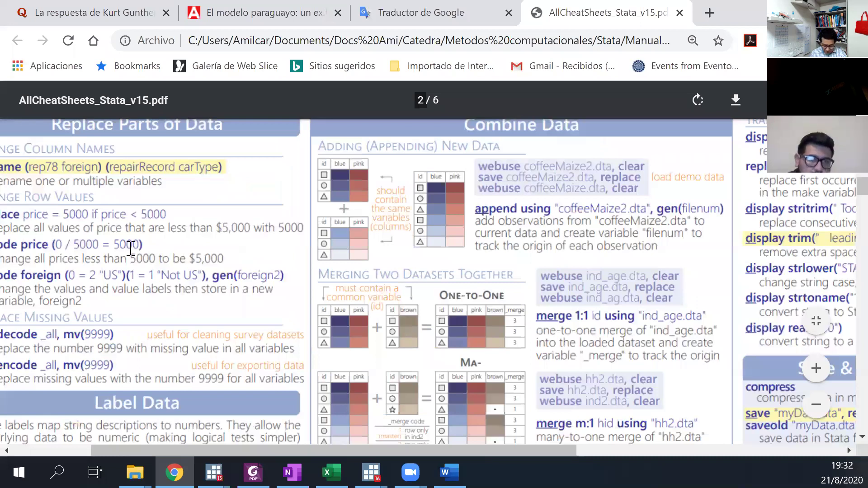
scroll(131, 249, "up", 2)
scroll(130, 248, "left", 4)
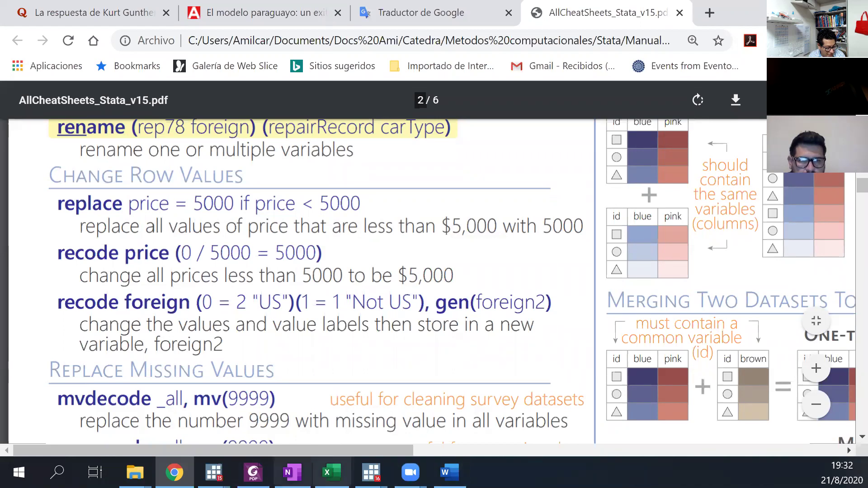
Switch to the main Stata/IC 15.0 window and remove the variable edadrecod with the drop command
left_click(213, 472)
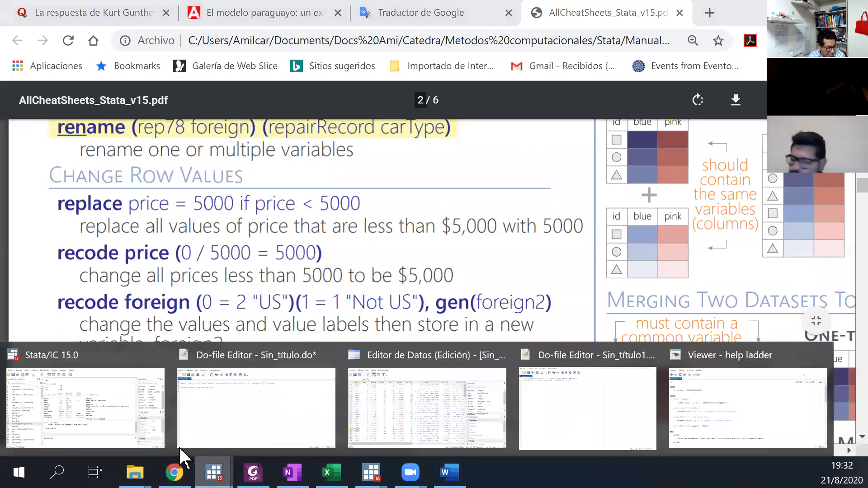
left_click(117, 429)
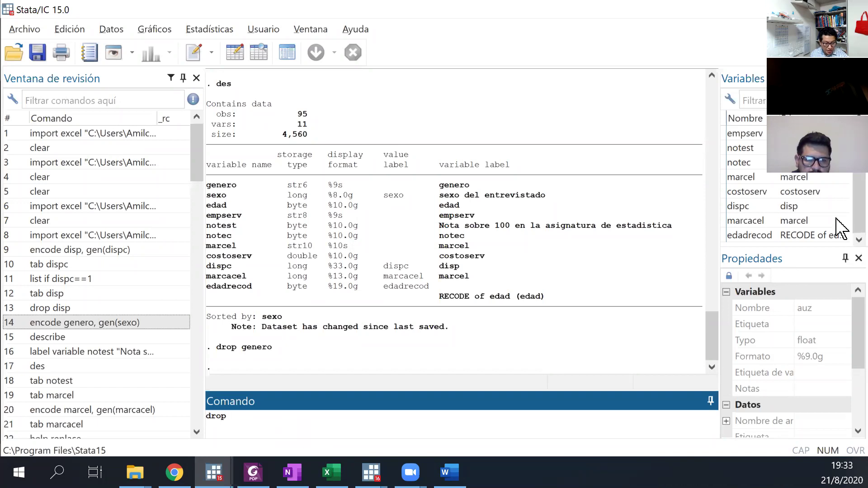
left_click(748, 235)
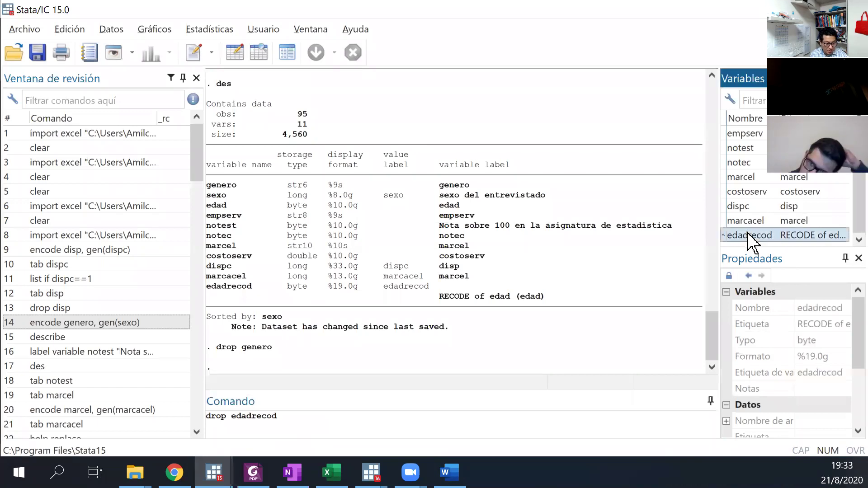
key("Return")
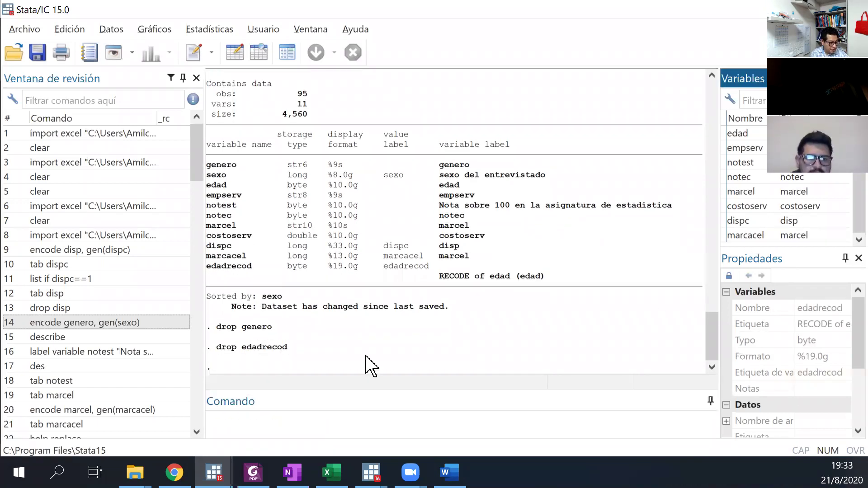
Clear the results with cls and tabulate the variable edad with the tab command
type("cls")
key("Return")
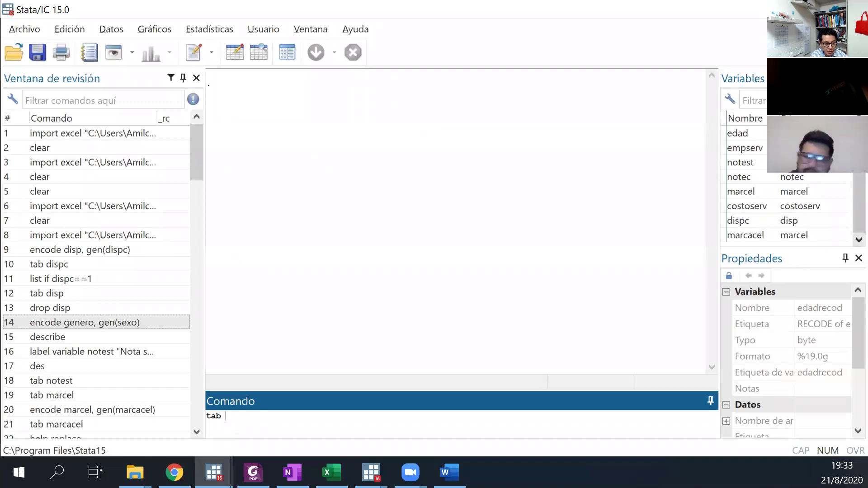
left_click(737, 134)
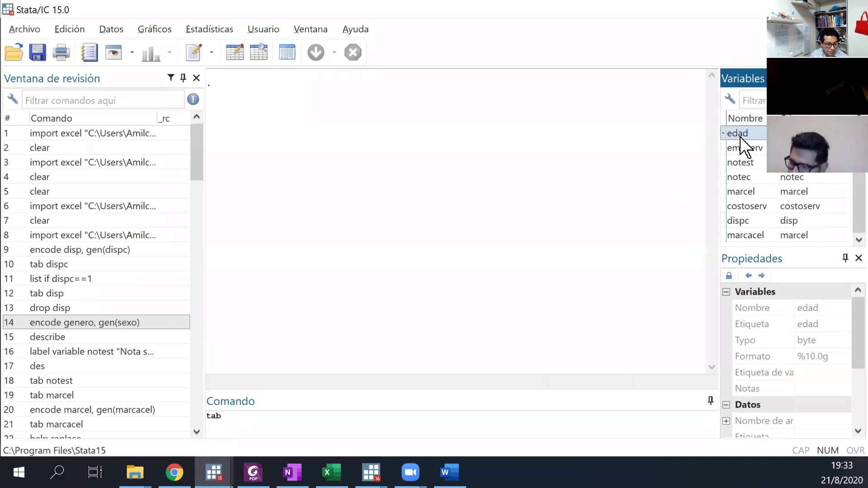
key("Return")
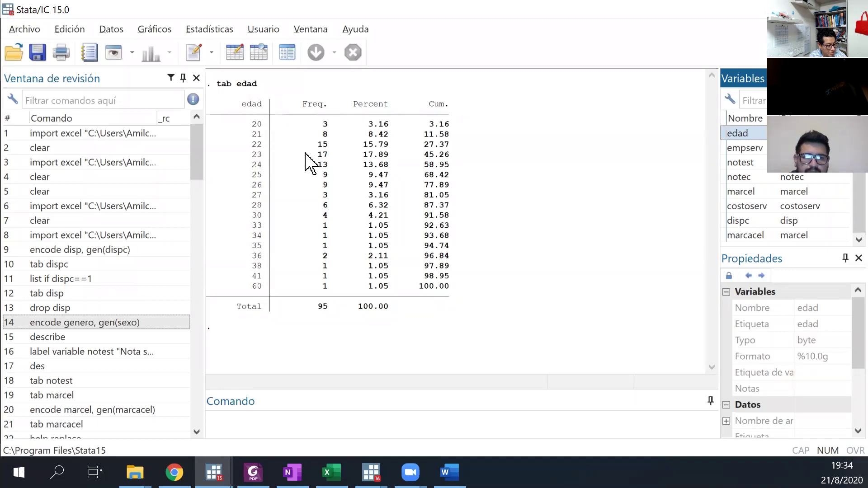
Switch to the cheat sheet PDF in Chrome, check the recode syntax under Change Row Values, and return to the main Stata window
left_click(302, 423)
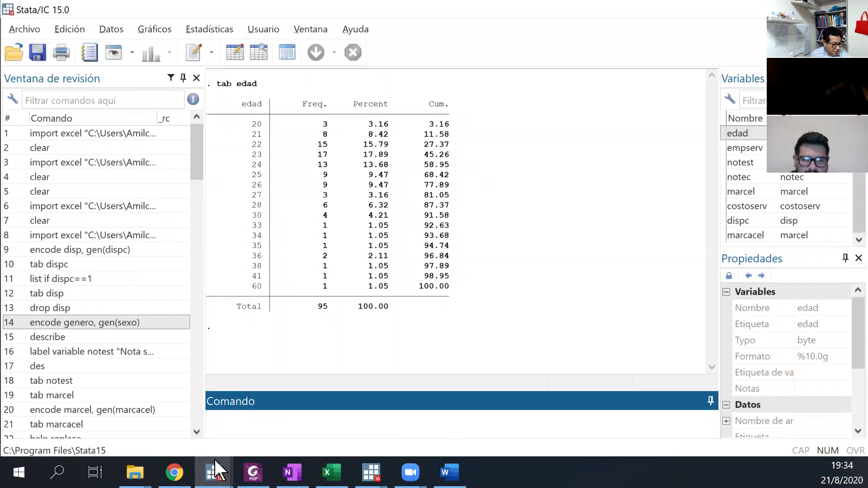
mouse_move(174, 472)
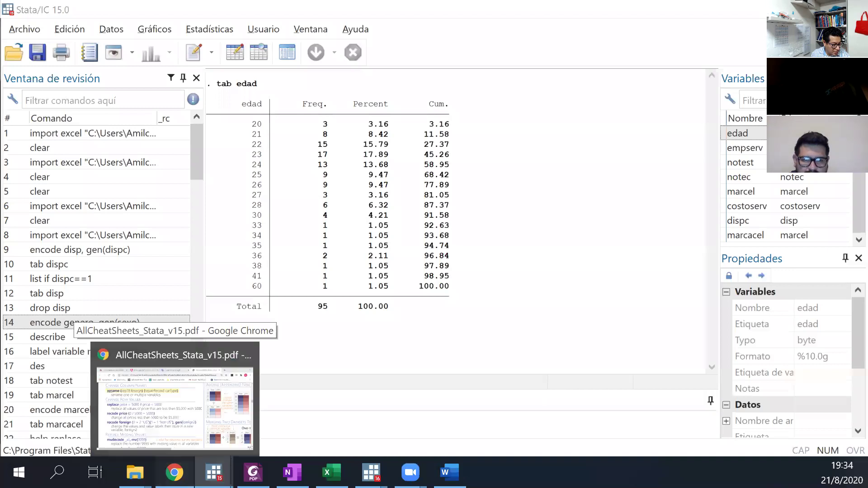
left_click(138, 362)
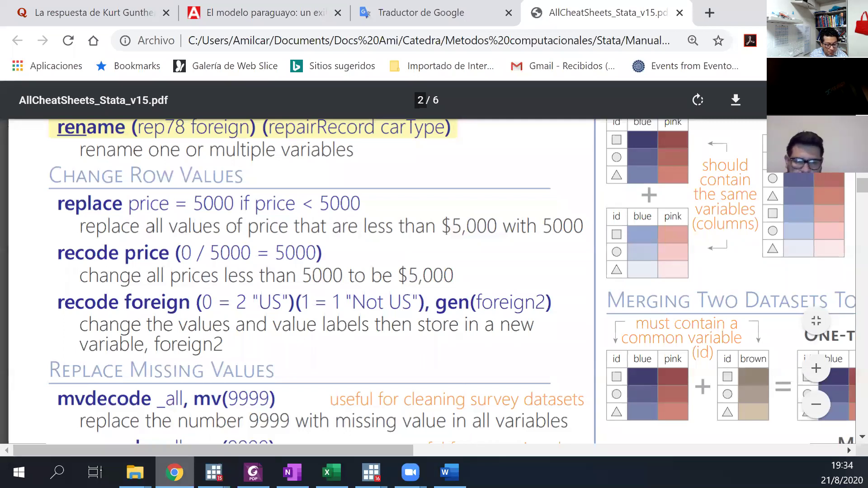
mouse_move(175, 473)
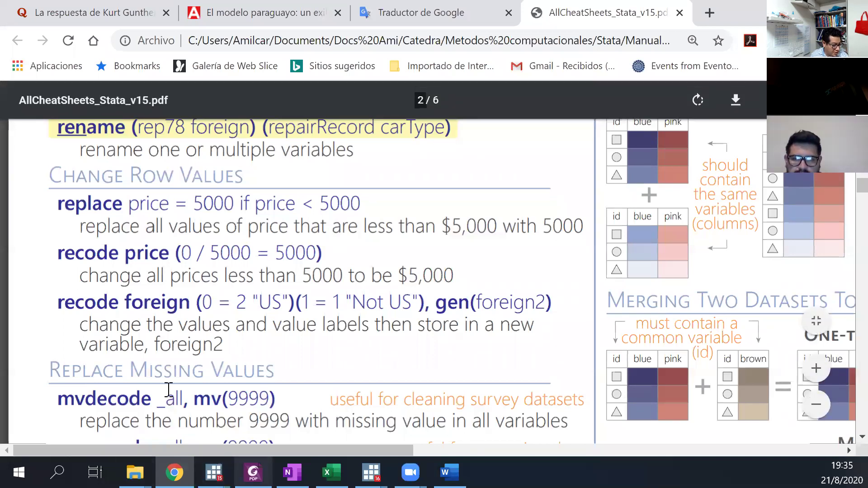
mouse_move(213, 472)
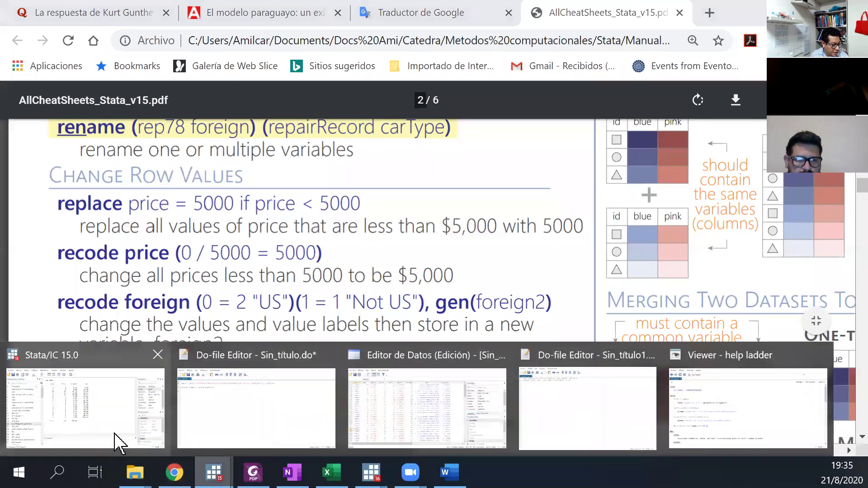
left_click(119, 442)
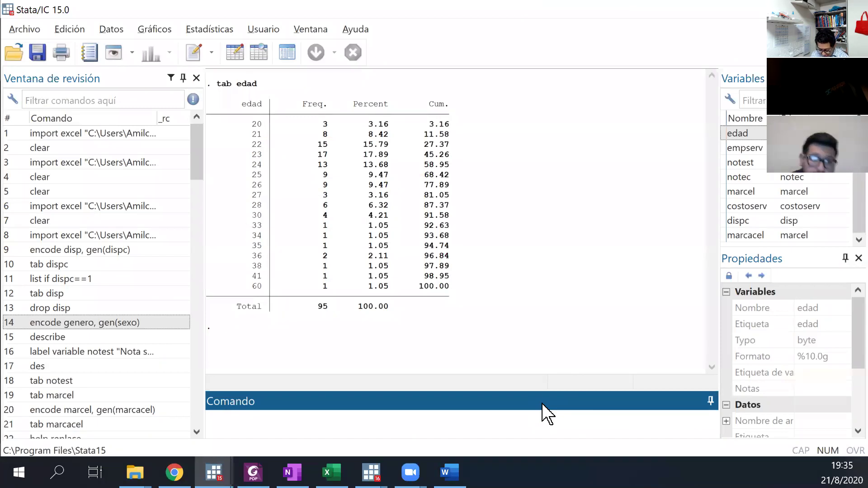
Begin a recode command for the variable edad, rechecking the recode syntax in the Chrome cheat sheet before returning to Stata
type("recode")
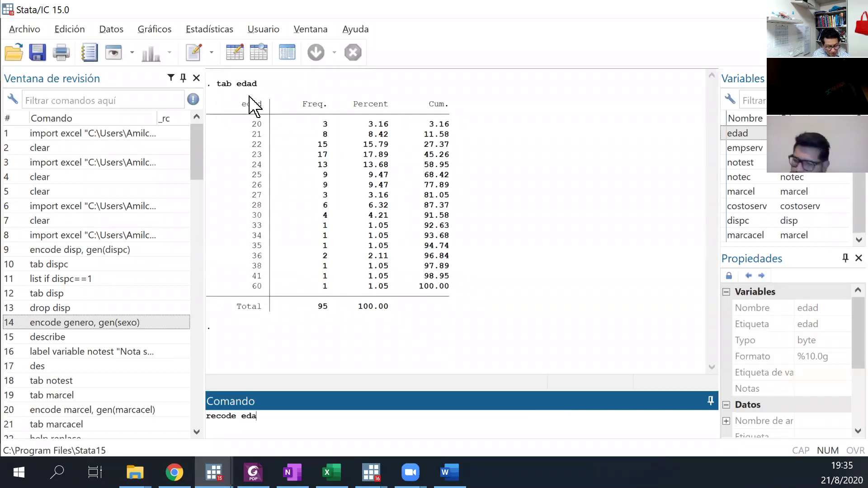
type("edad")
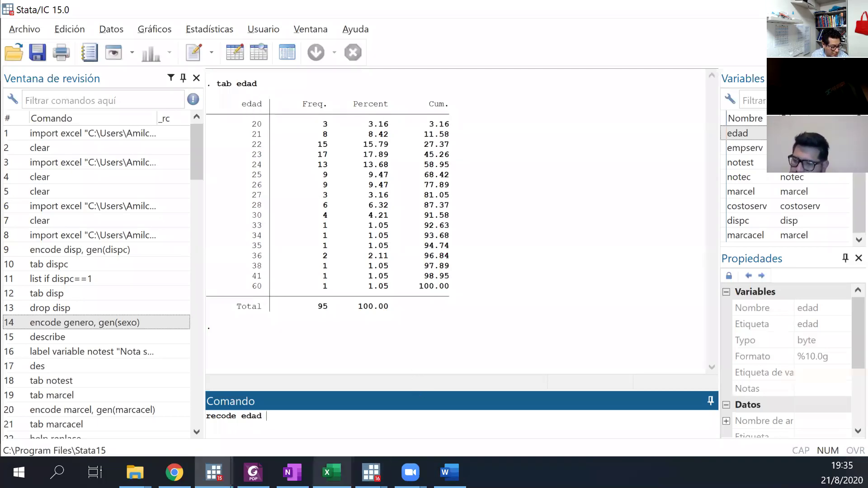
left_click(174, 472)
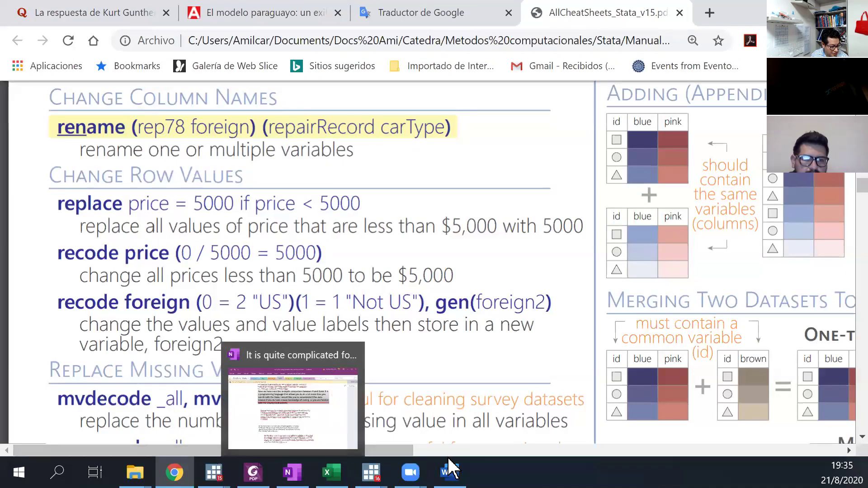
mouse_move(410, 472)
mouse_move(214, 473)
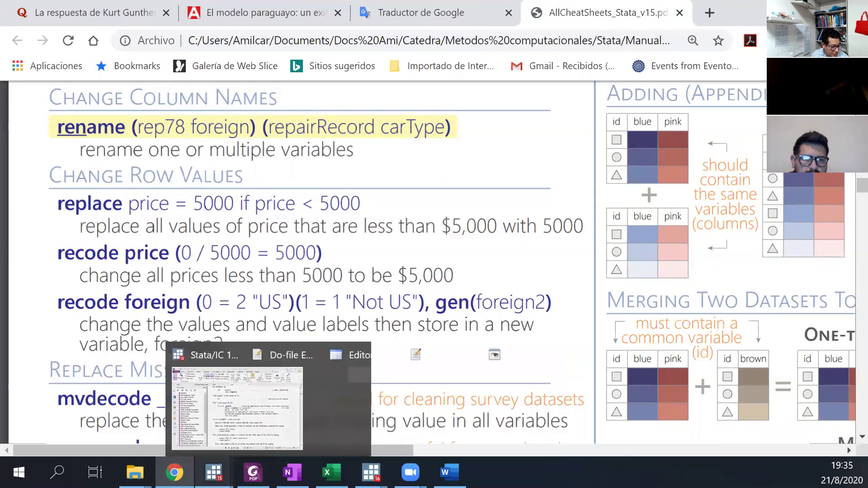
left_click(307, 411)
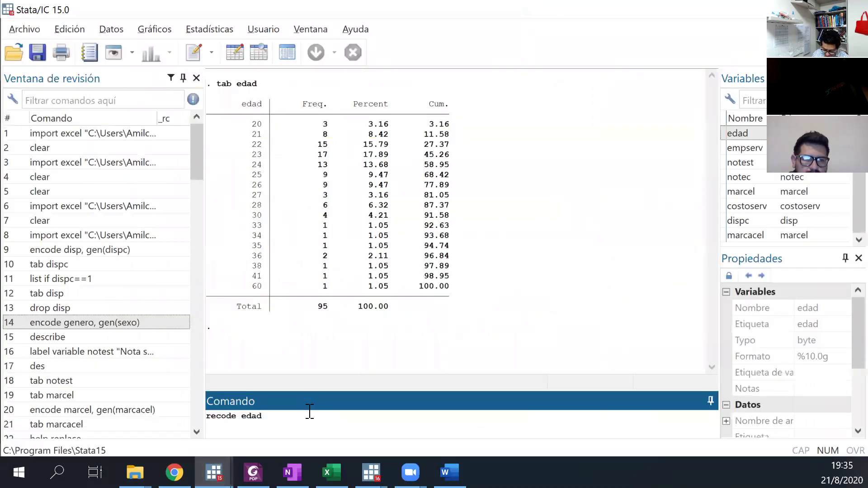
Add the first rule (20/22 1 "Edad de 20 a 22") to the recode edad command
type("=")
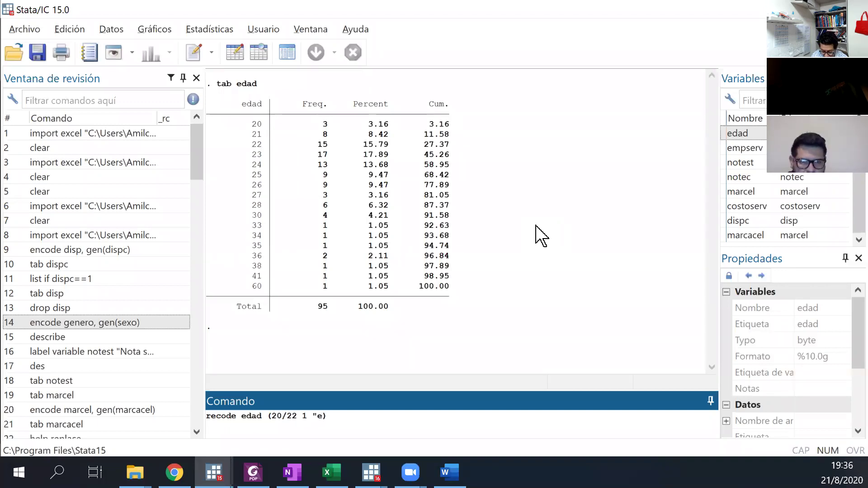
key("BackSpace")
type("Edad entre")
key("BackSpace")
key("BackSpace")
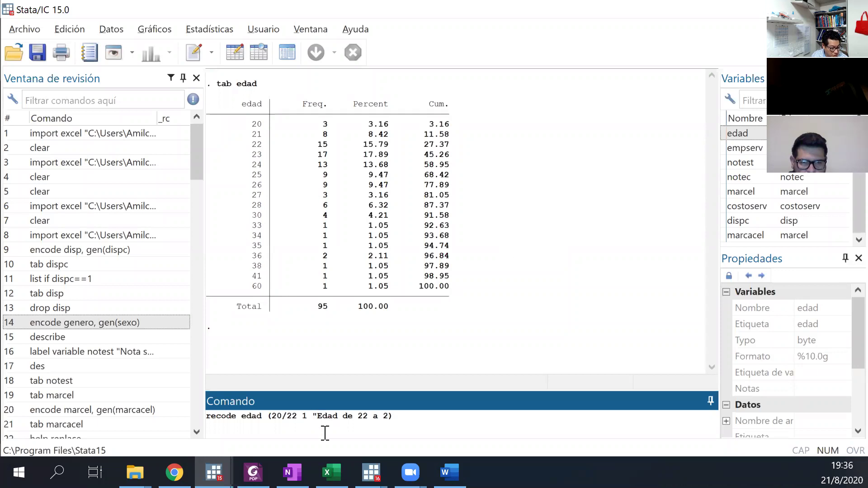
left_click(372, 416)
key("BackSpace")
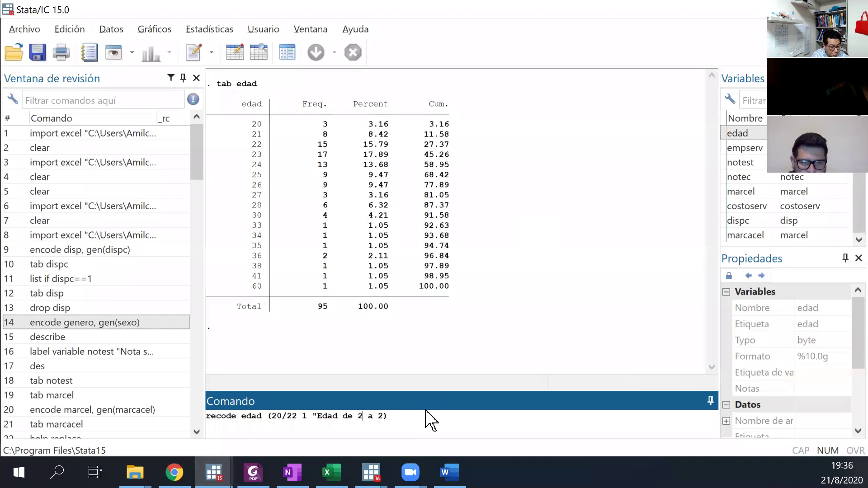
type("0")
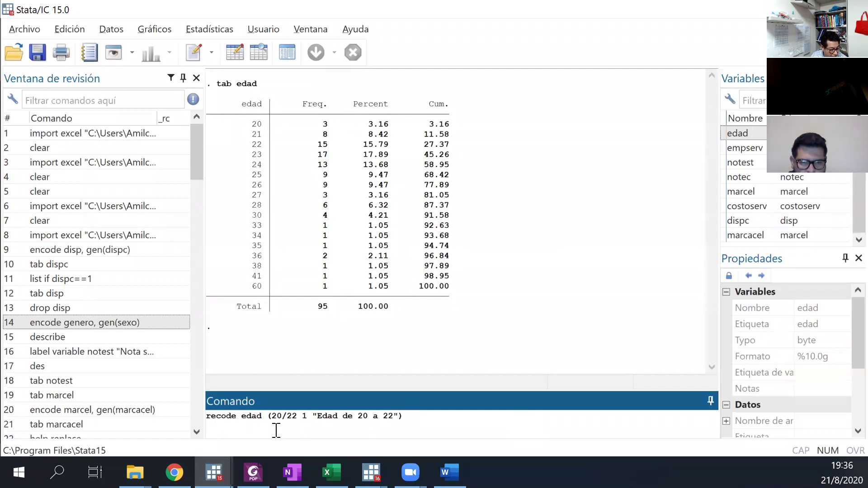
Append a copy of the first rule to the recode command and change its range to 23/26 and its code to 2
left_click_drag(267, 416, 403, 417)
key("ctrl+c")
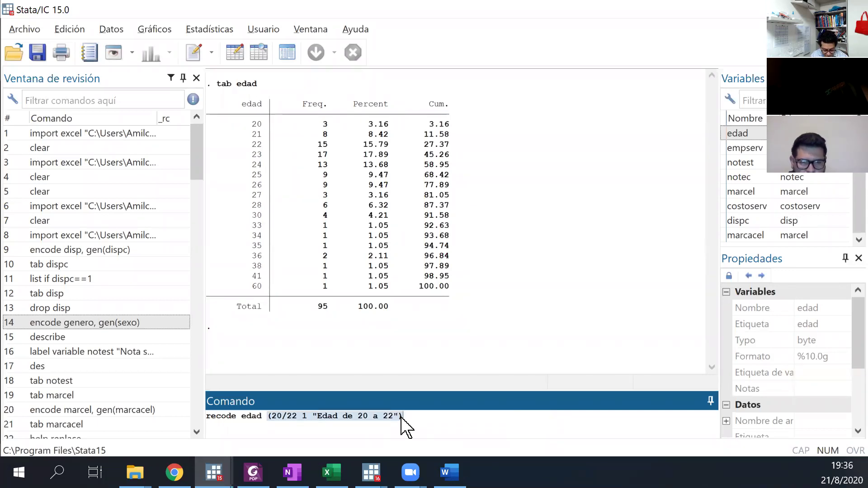
left_click(417, 417)
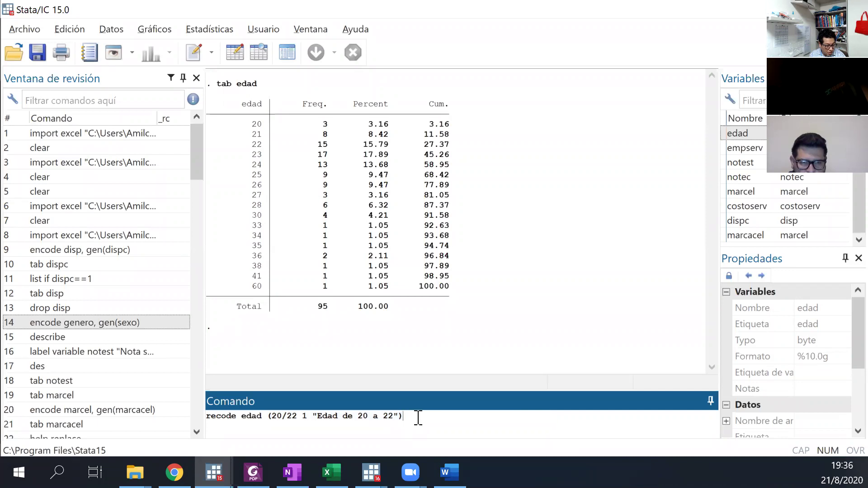
key("ctrl+v")
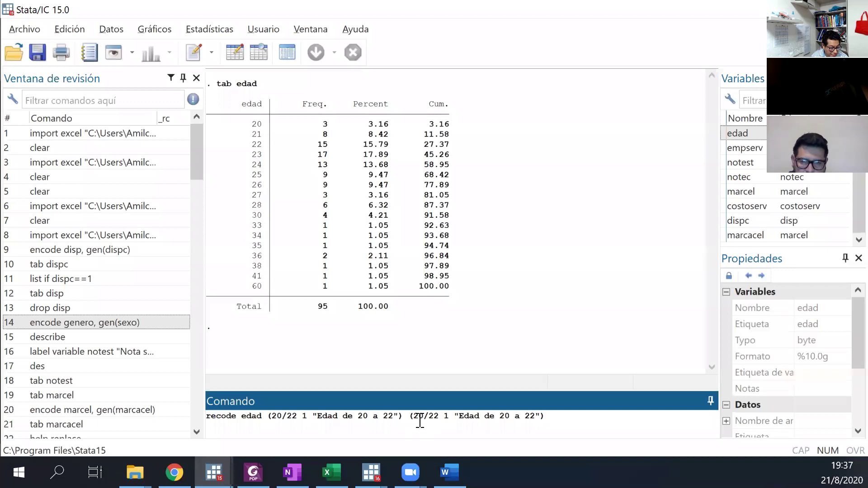
key("BackSpace")
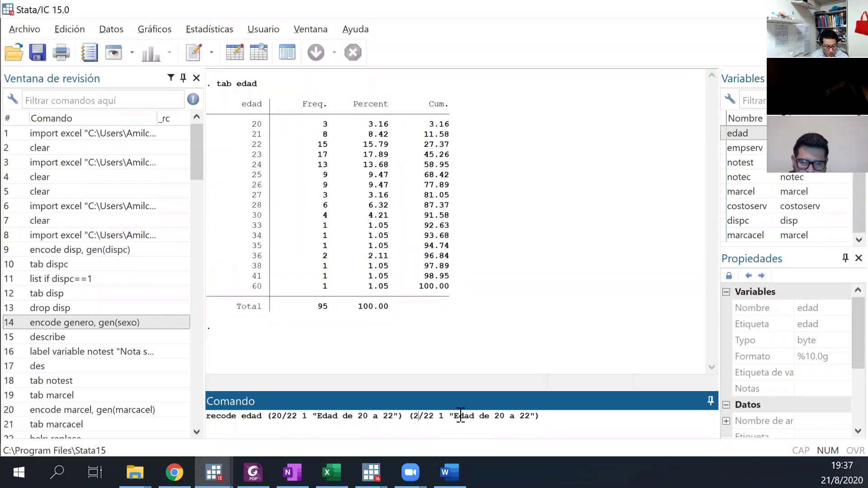
type("3")
key("BackSpace")
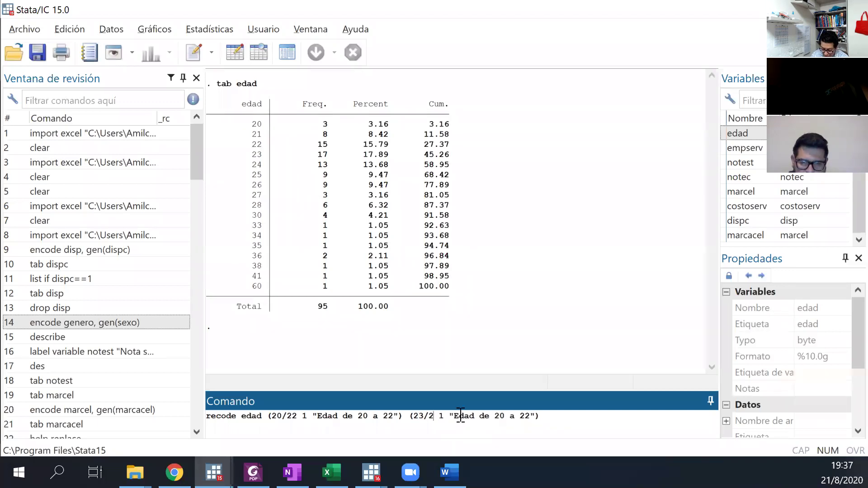
type("6")
key("Delete")
type("2")
Change the second rule's label to "Edad de 23 a 26"
key("Right")
key("Right")
key("Right")
key("Right")
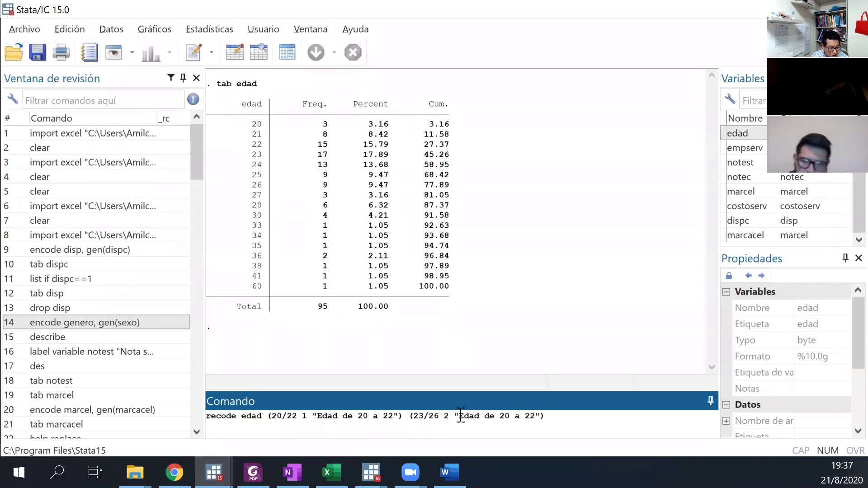
key("Right")
key("Right")
key("Right")
key("Delete")
type("3")
key("Delete")
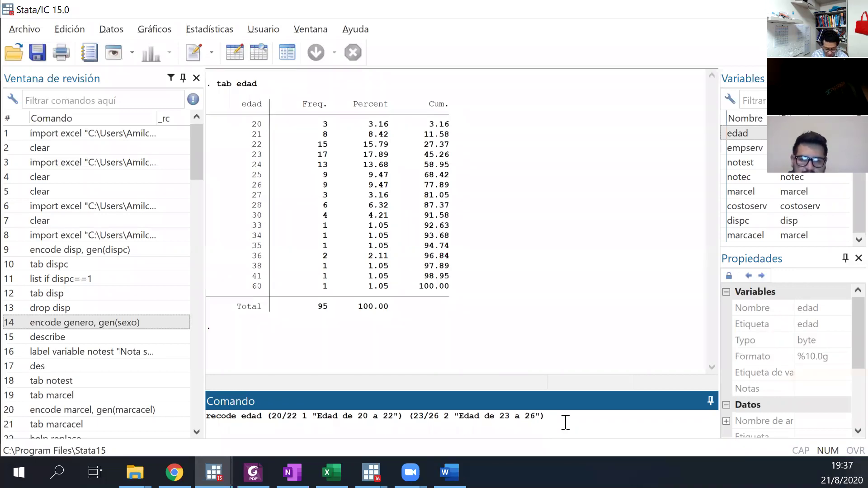
Append another copy of the first rule to the recode command and change its range to 27/90
key("ctrl+v")
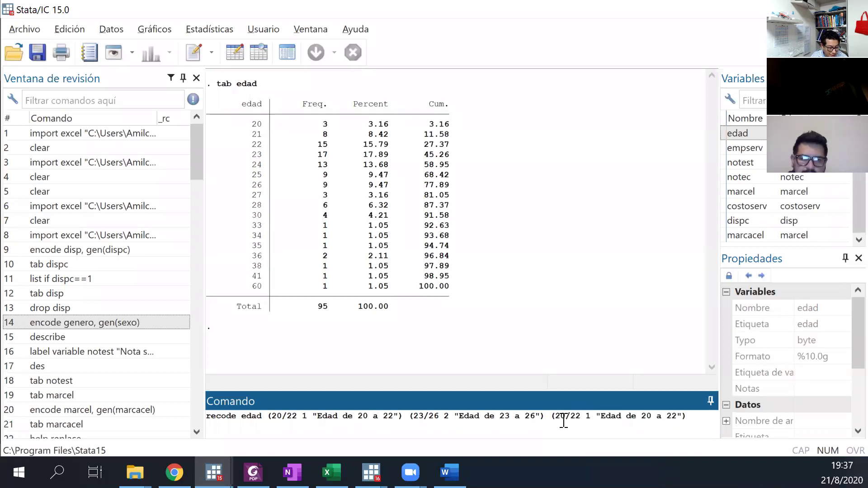
key("BackSpace")
type("7")
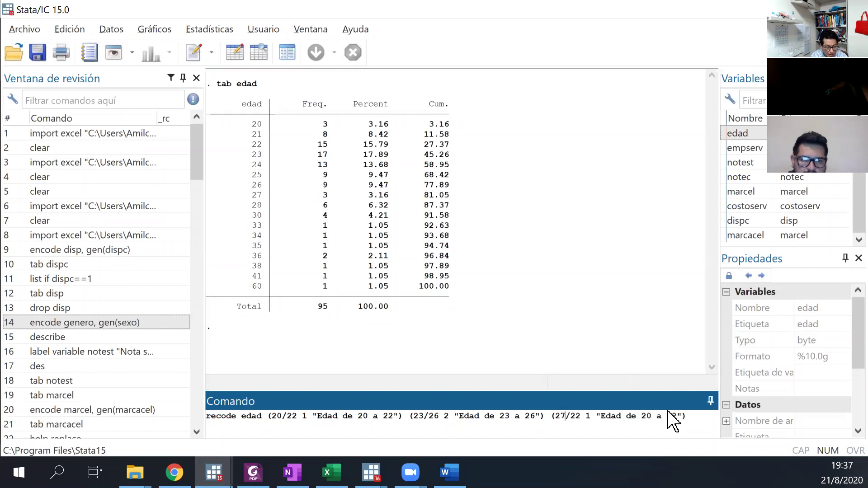
key("Delete")
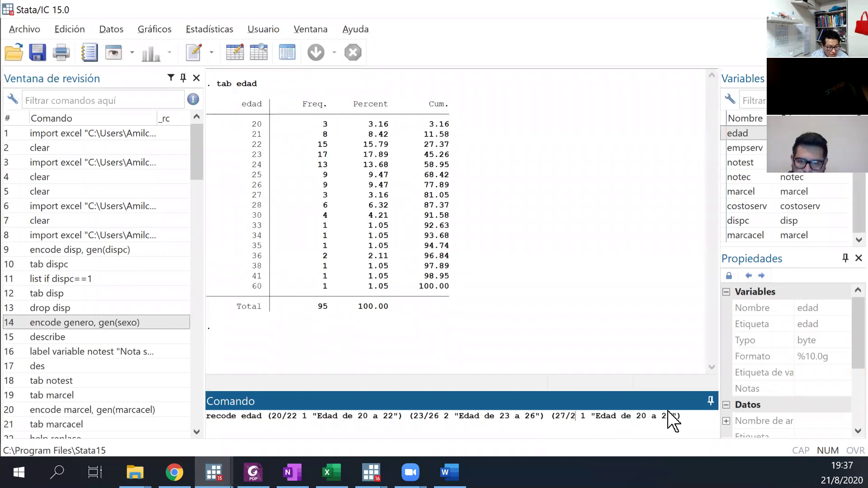
key("Delete")
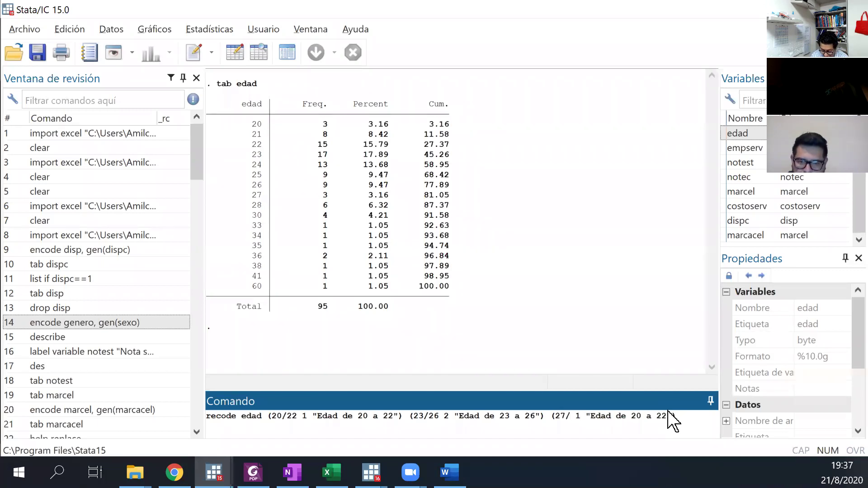
type("90")
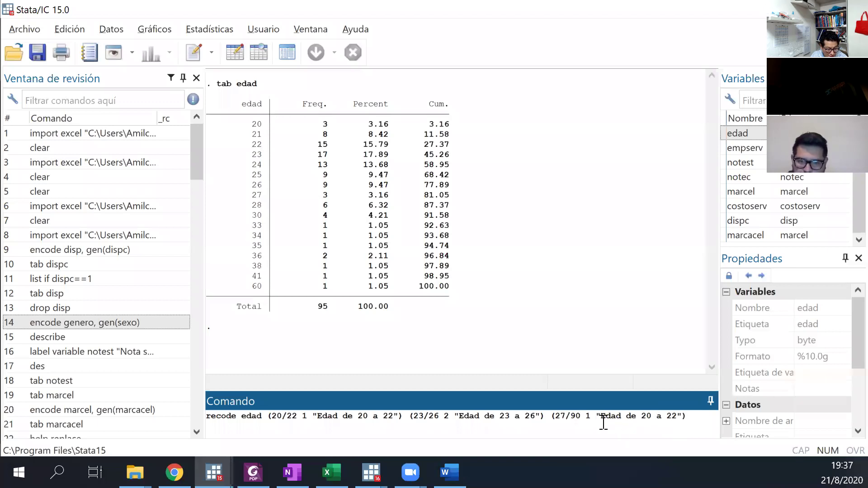
Change the third rule's label to "mayores a 27"
left_click_drag(602, 416, 675, 419)
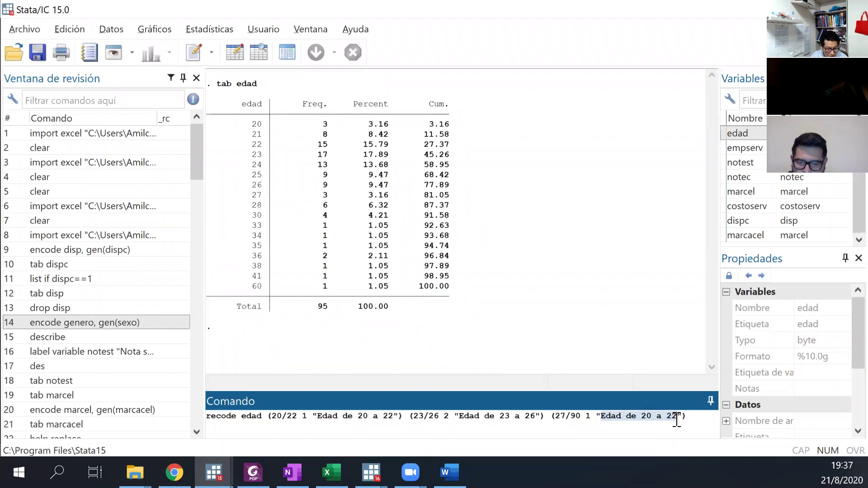
type("mayores a ")
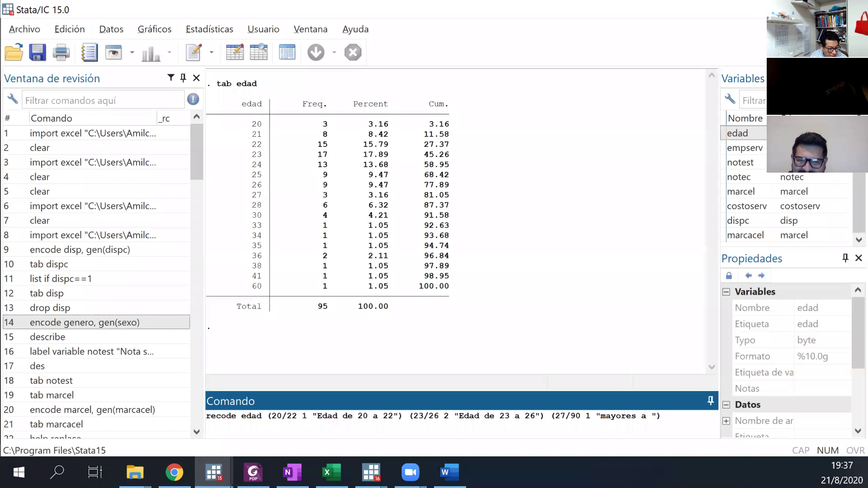
type("27")
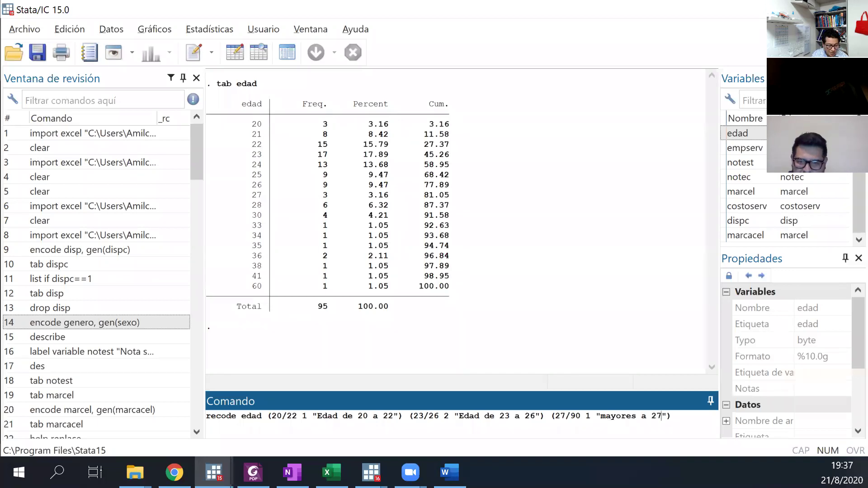
left_click(683, 424)
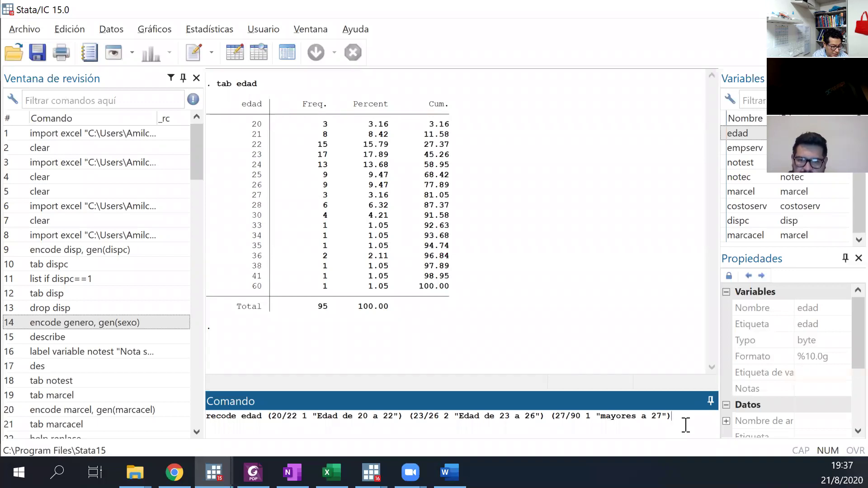
Try to run the recode command with the gen(edadrecod) option added
type(",")
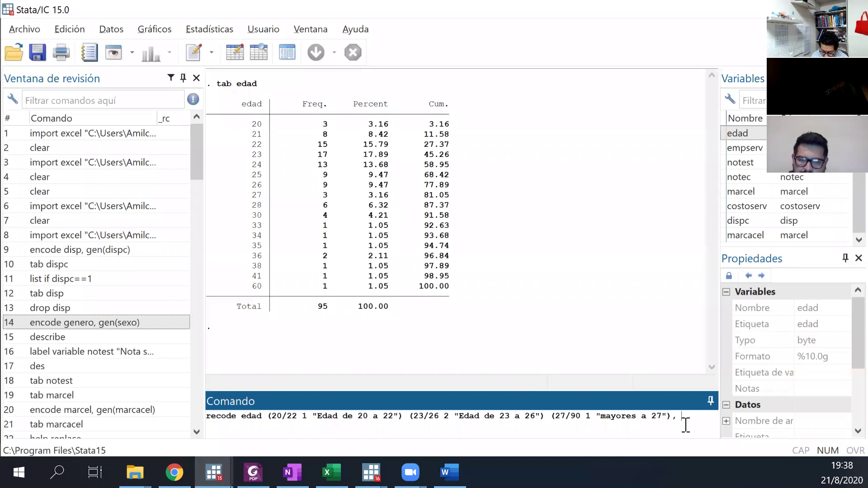
type("gen")
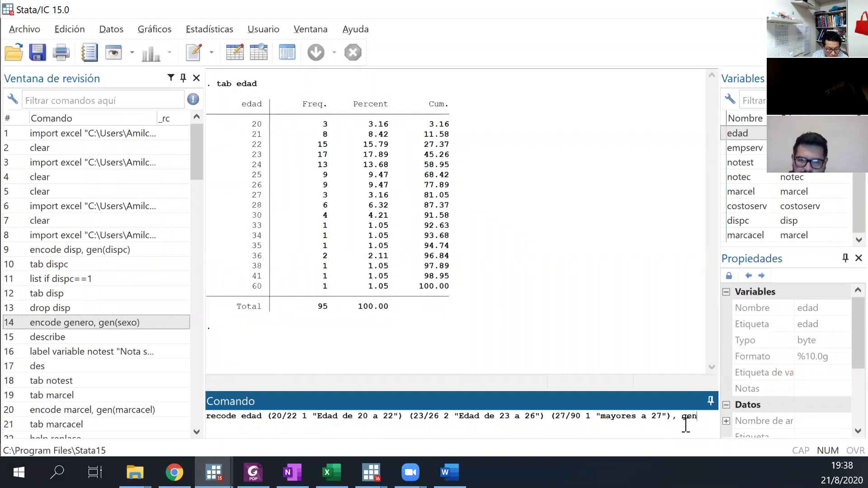
type("(")
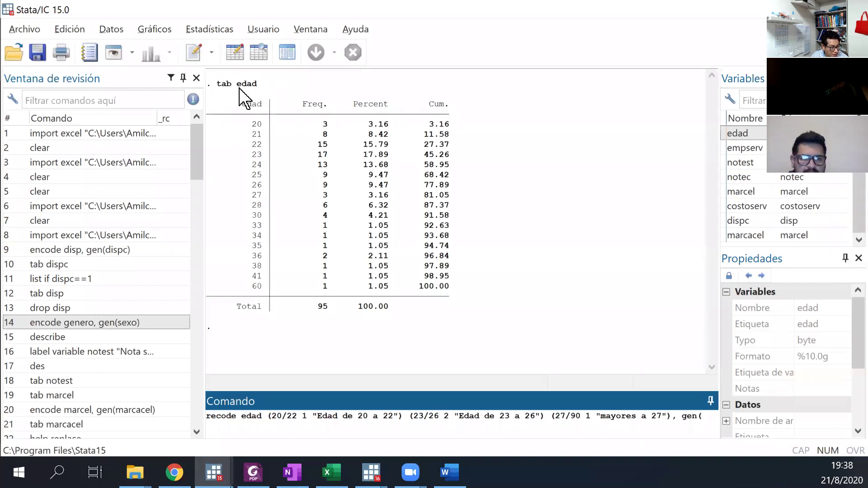
type("edadrecod")
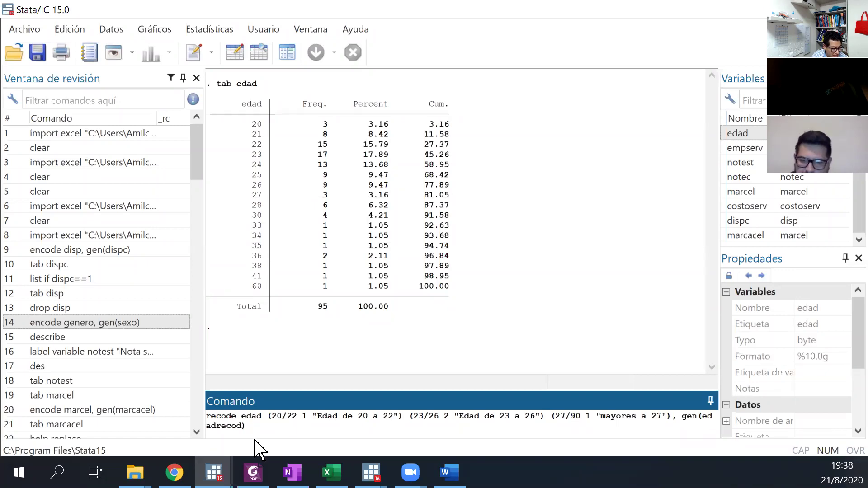
key("Return")
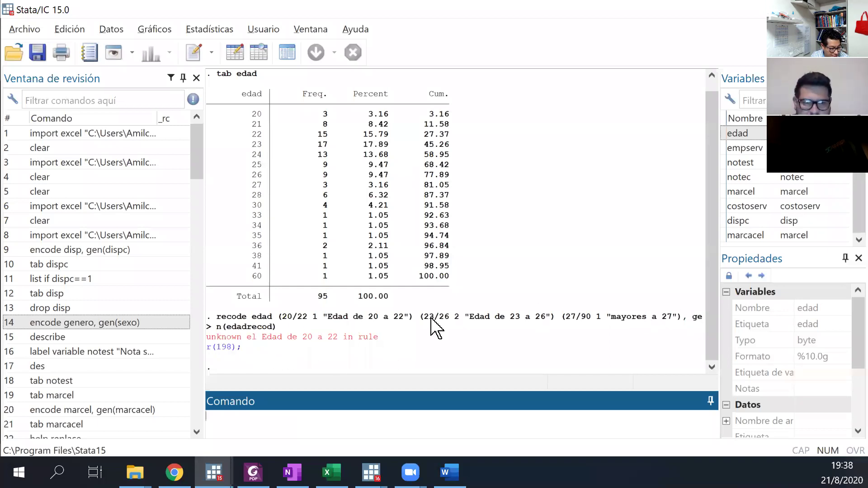
Recall the recode command and try to run it with the third rule's code set to 3
left_click(602, 322)
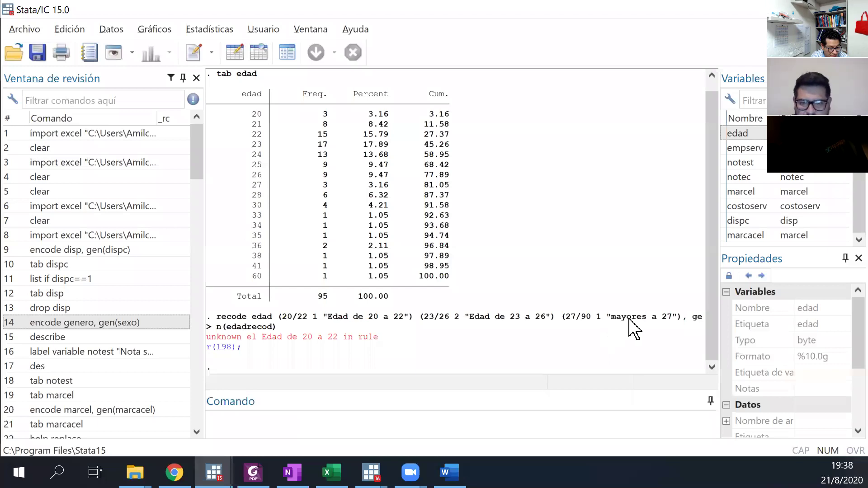
left_click(269, 414)
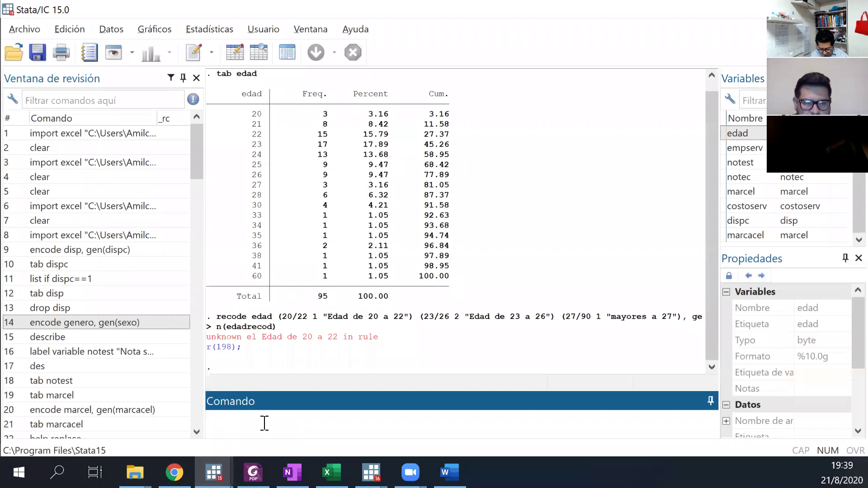
key("Page_Up")
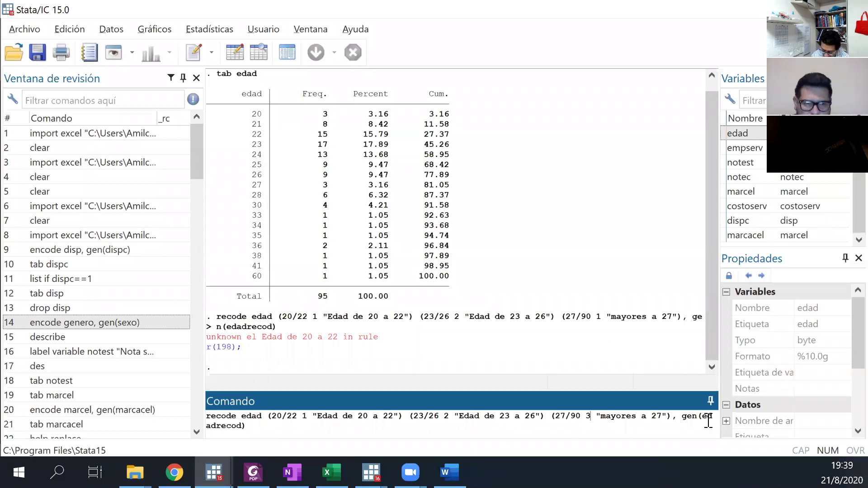
key("Return")
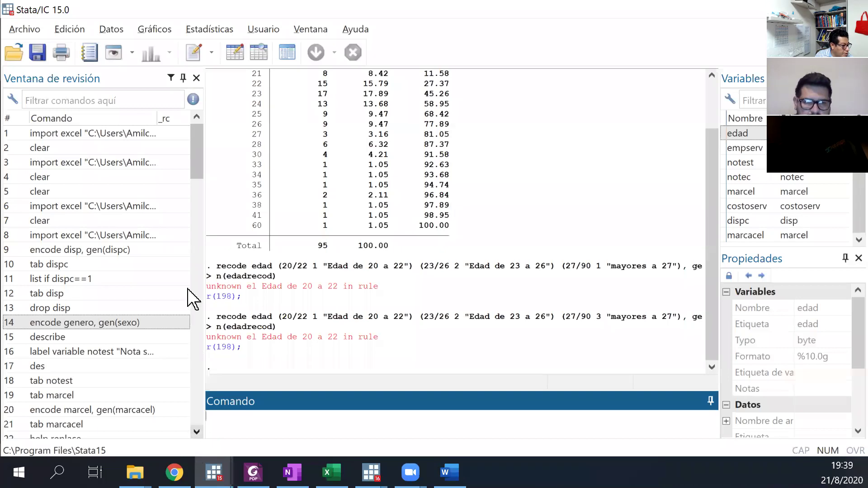
Find the earlier recode edad command with labelled rules 20/22=1, 23/27=2 and 27/61=3 in the command history and rerun it to generate edadrecod
left_click(197, 432)
left_click(196, 432)
left_click(196, 432)
left_click(196, 432)
left_click(196, 432)
left_click(196, 432)
left_click(197, 432)
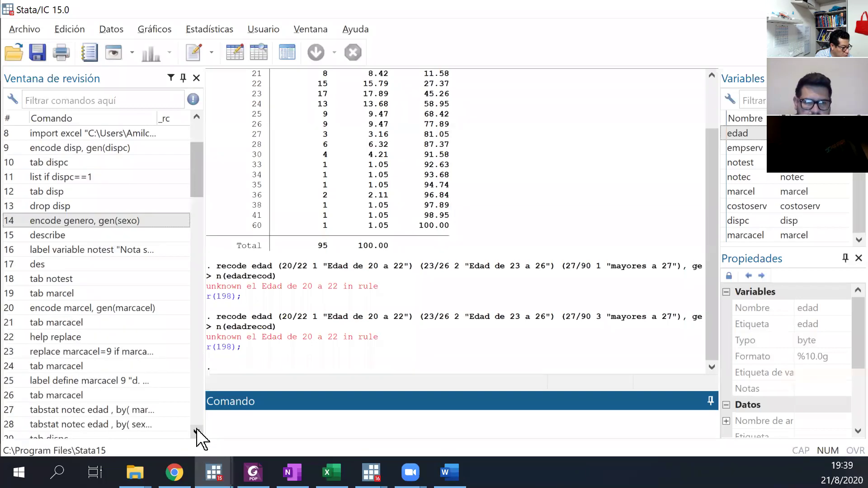
left_click(197, 432)
left_click(197, 432)
left_click(197, 432)
left_click(196, 432)
left_click(196, 432)
left_click(196, 432)
left_click(197, 432)
left_click(196, 432)
left_click(197, 432)
left_click(196, 432)
left_click(196, 432)
double_click(196, 432)
triple_click(196, 432)
triple_click(196, 432)
triple_click(196, 432)
double_click(196, 432)
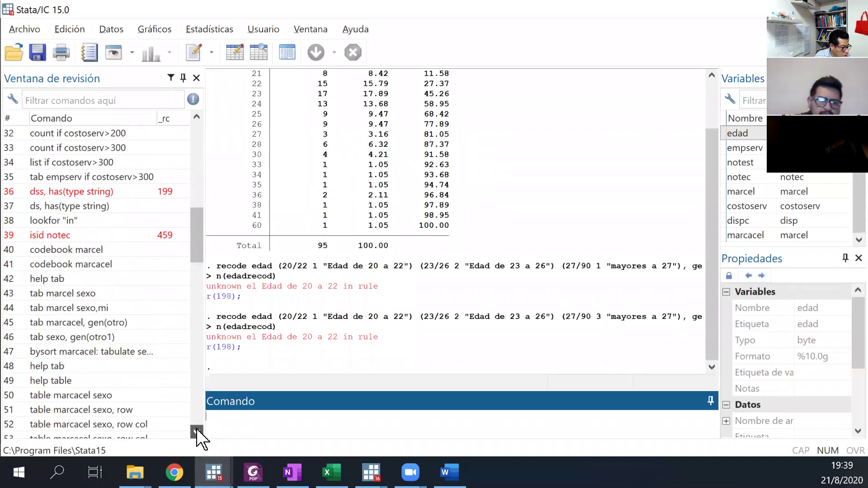
double_click(196, 432)
left_click(196, 432)
triple_click(196, 432)
triple_click(196, 431)
triple_click(196, 432)
triple_click(197, 432)
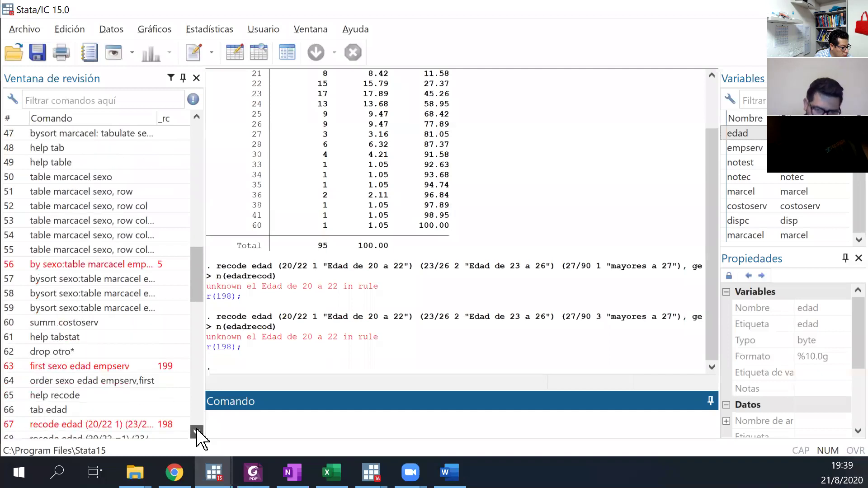
triple_click(196, 432)
triple_click(196, 432)
triple_click(196, 431)
left_click(196, 432)
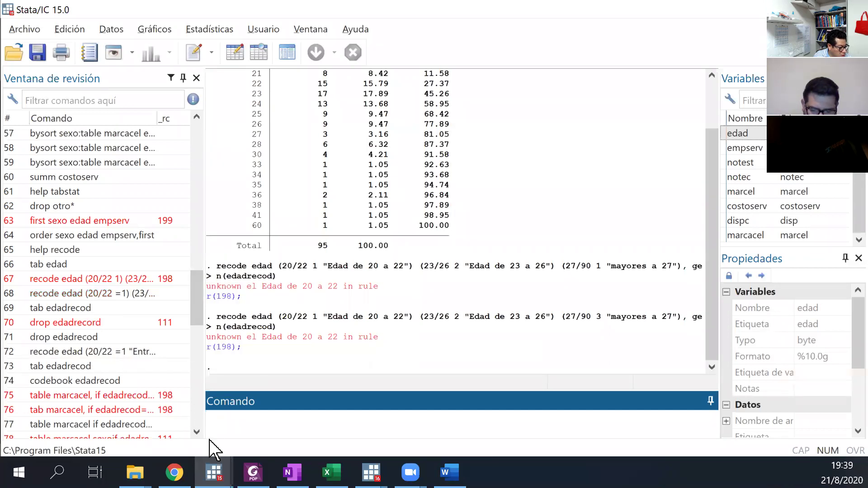
left_click_drag(196, 432, 196, 433)
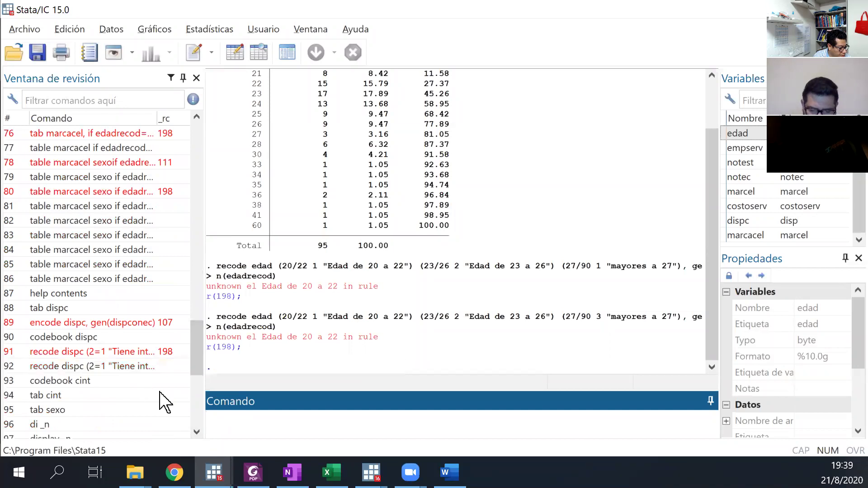
left_click_drag(195, 435, 195, 435)
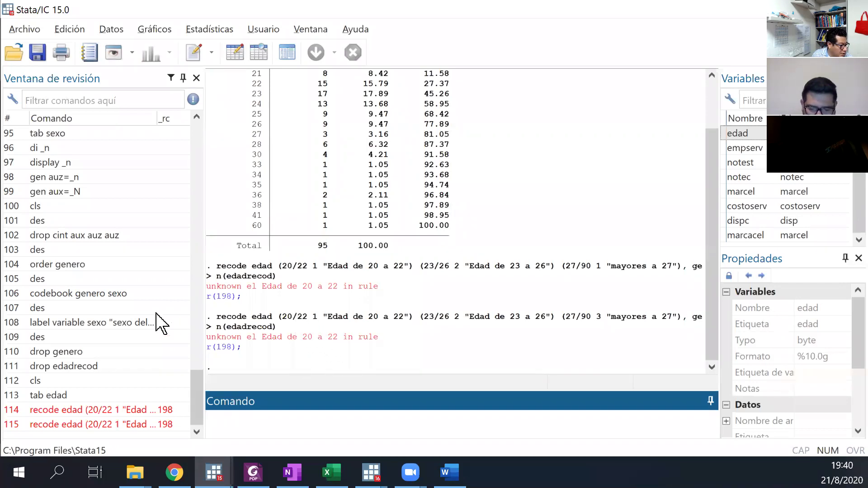
scroll(159, 323, "up", 1)
scroll(159, 323, "up", 10)
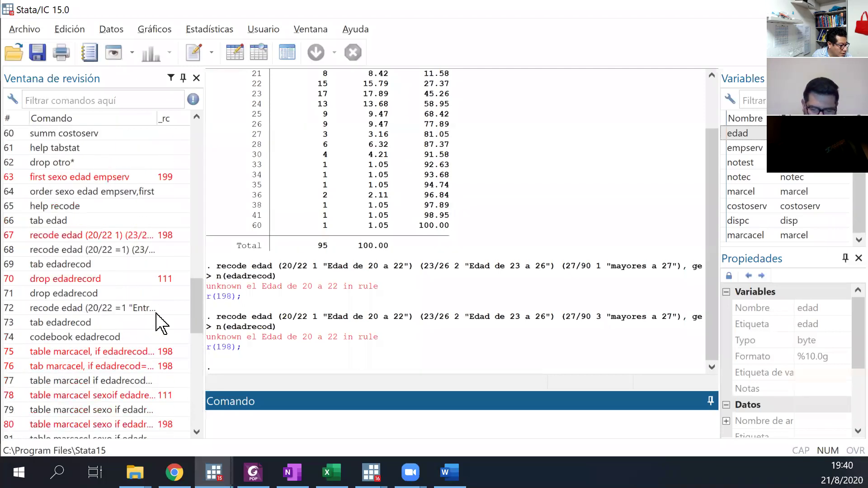
left_click(51, 309)
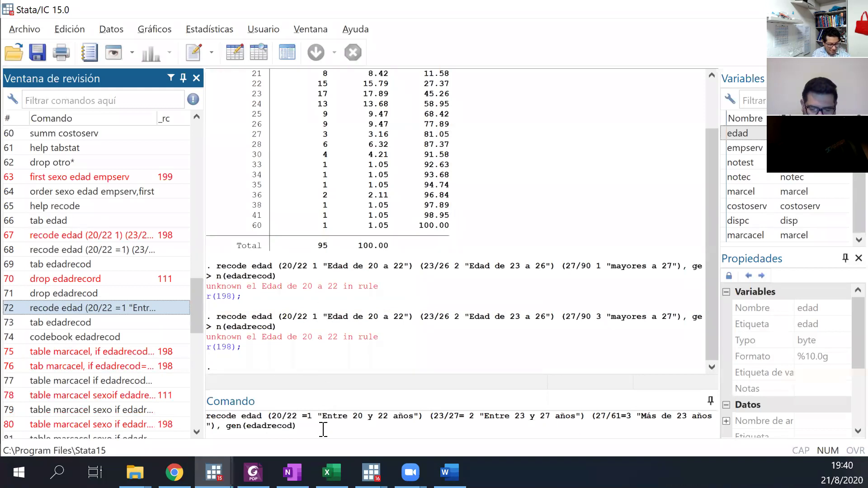
key("Return")
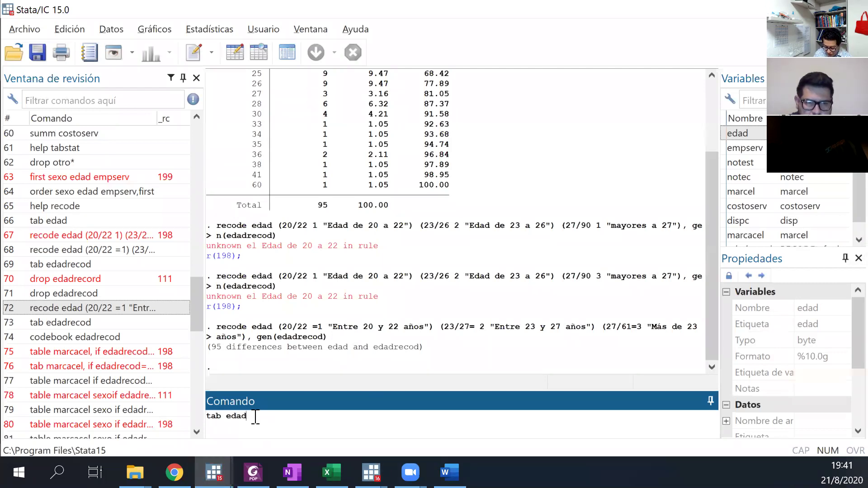
Tabulate edadrecod and edad to compare the age groups with the original ages
key("Return")
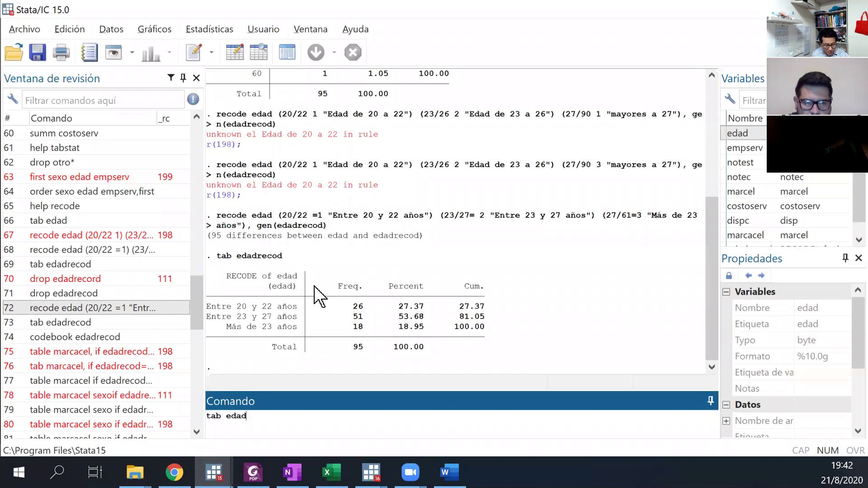
key("Return")
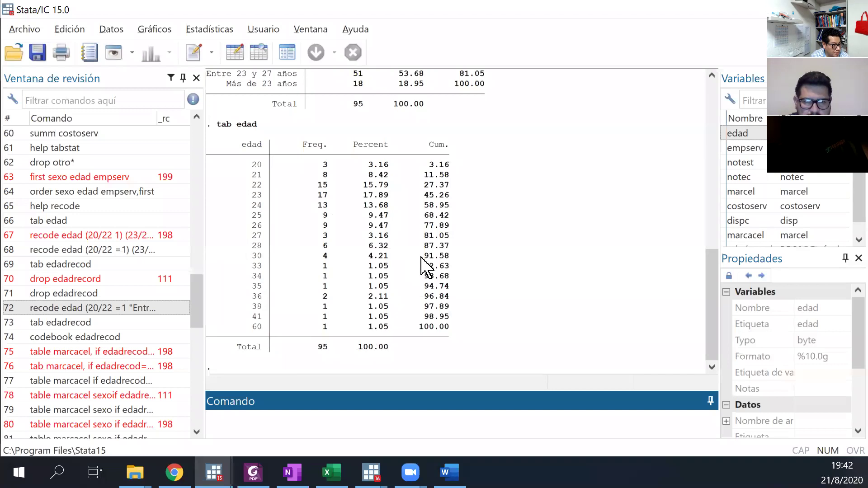
scroll(424, 265, "up", 1)
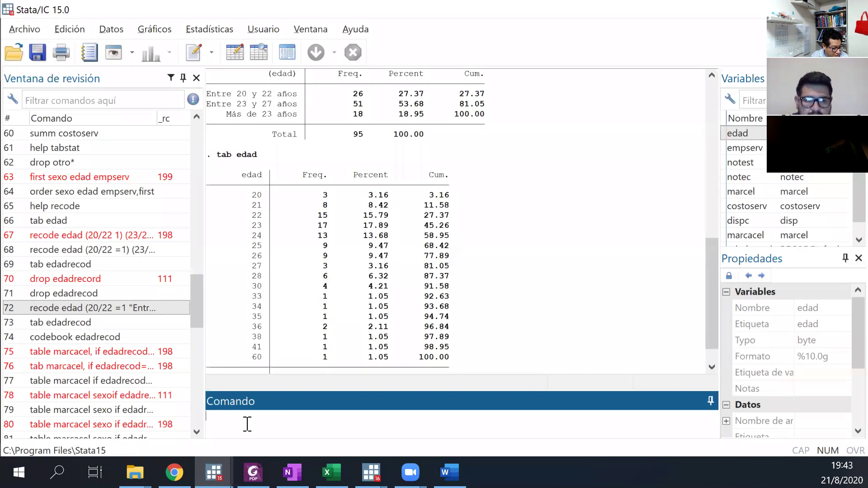
Inspect the edadrecod column's values and labels in the Data Editor, and return to the main Stata window
left_click(235, 52)
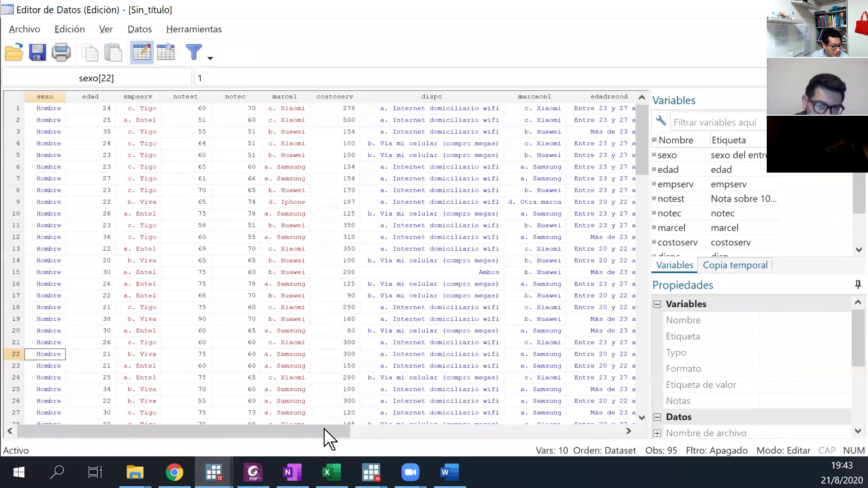
scroll(284, 95, "right", 5)
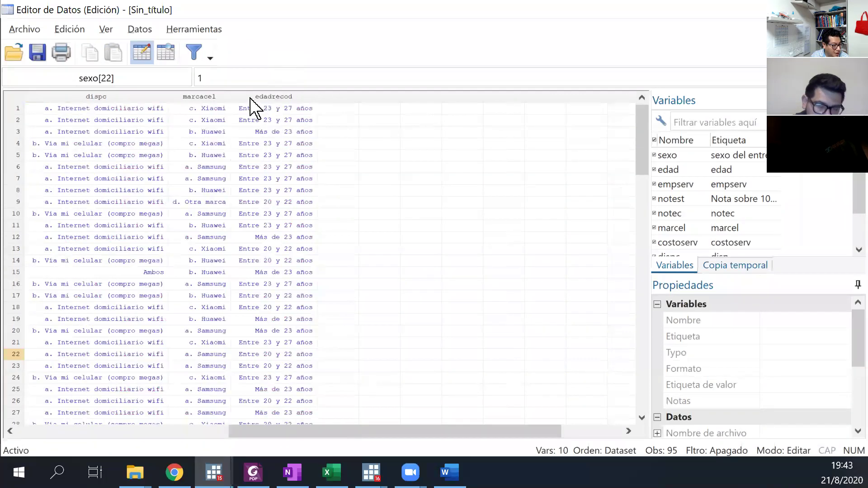
left_click(293, 144)
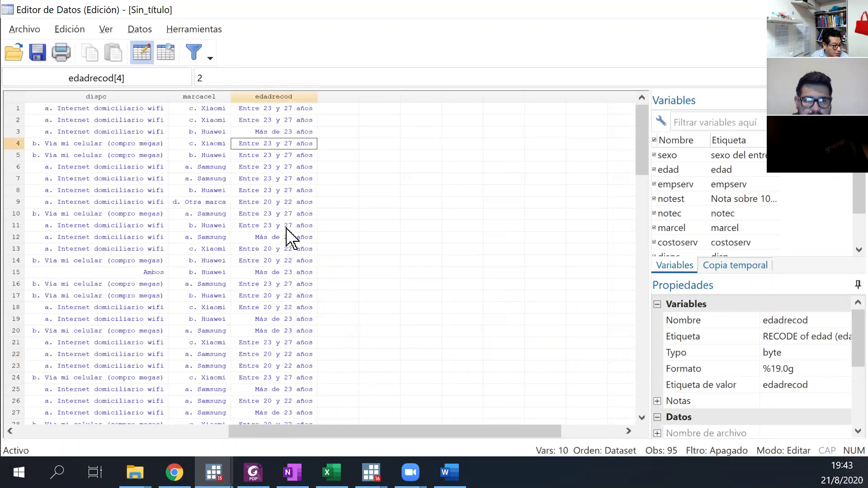
left_click(275, 179)
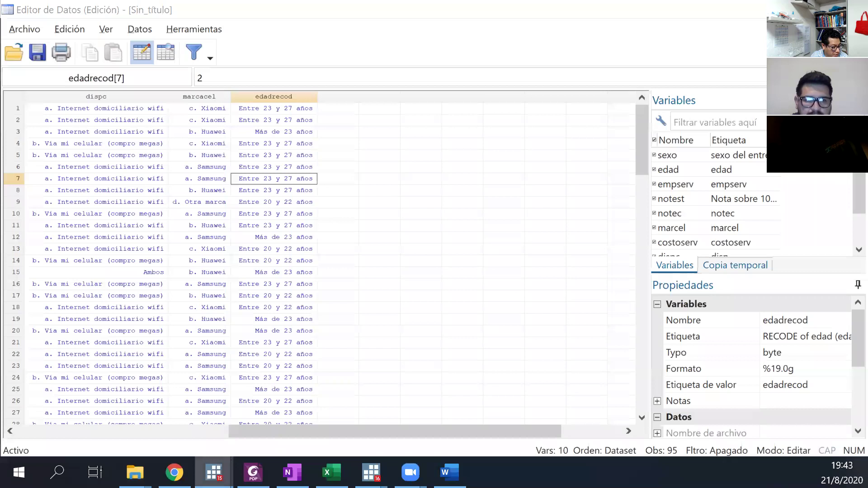
mouse_move(213, 473)
left_click(100, 420)
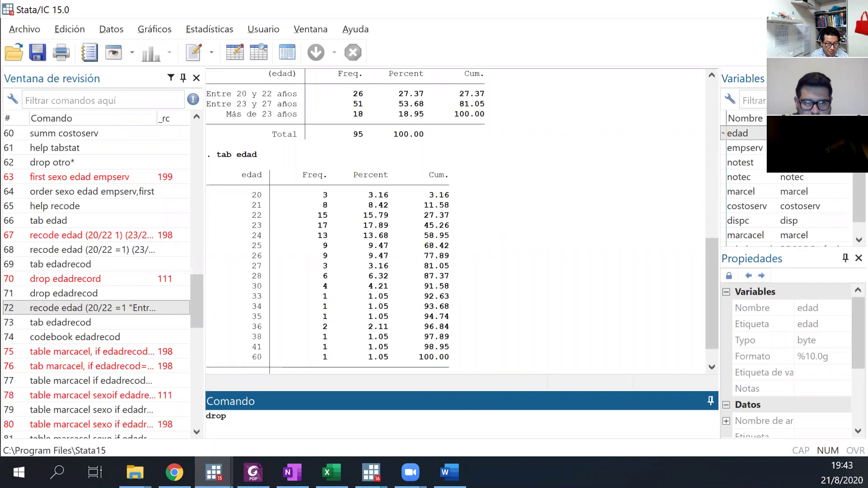
Drop the edadrecod variable from the dataset
left_click(859, 239)
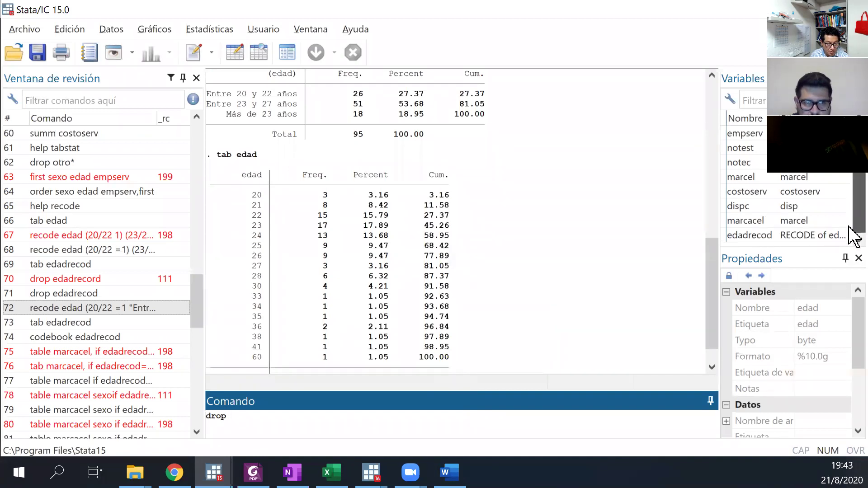
left_click(744, 235)
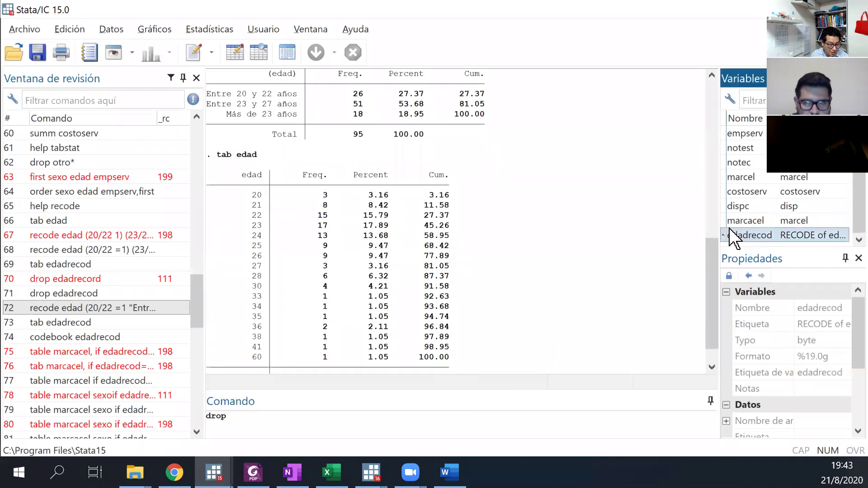
double_click(757, 236)
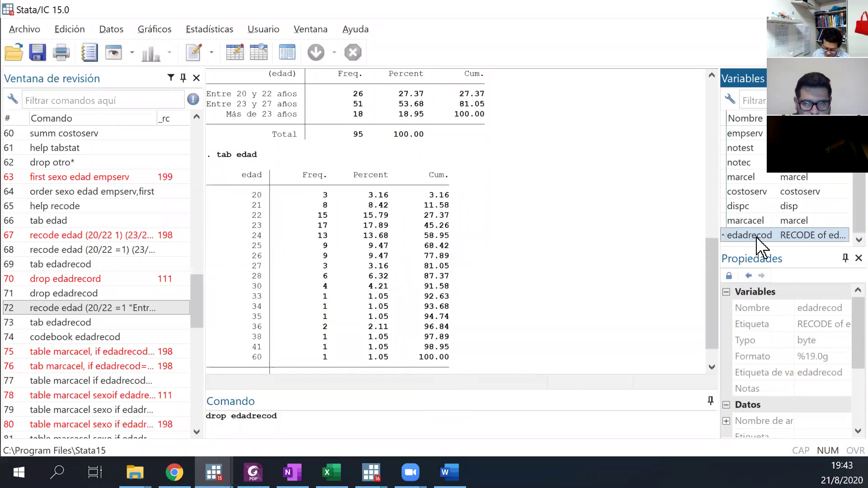
key("Return")
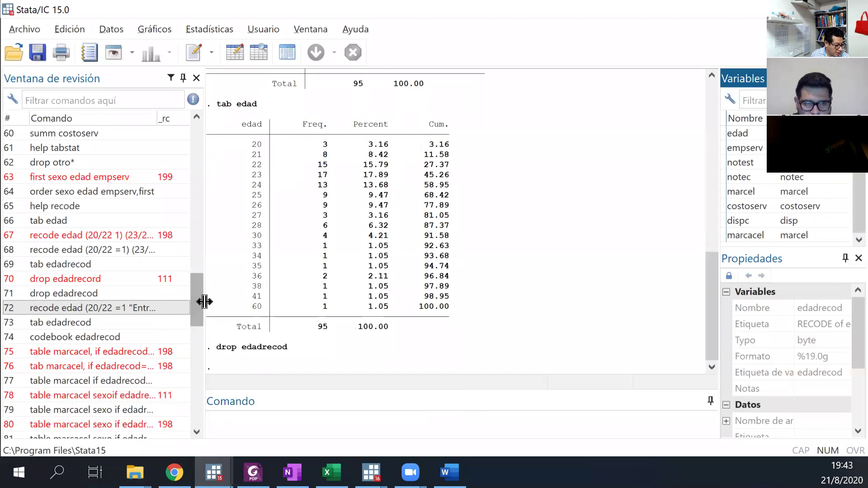
Recall the last successful recode edad command and rerun it with the third group's label changed to "Más de 27 años", generating edadrecod
left_click_drag(199, 310, 213, 457)
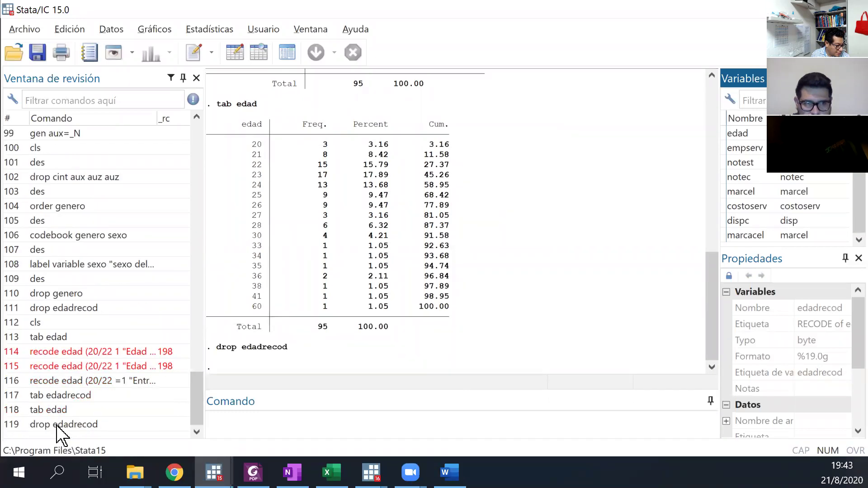
left_click(88, 382)
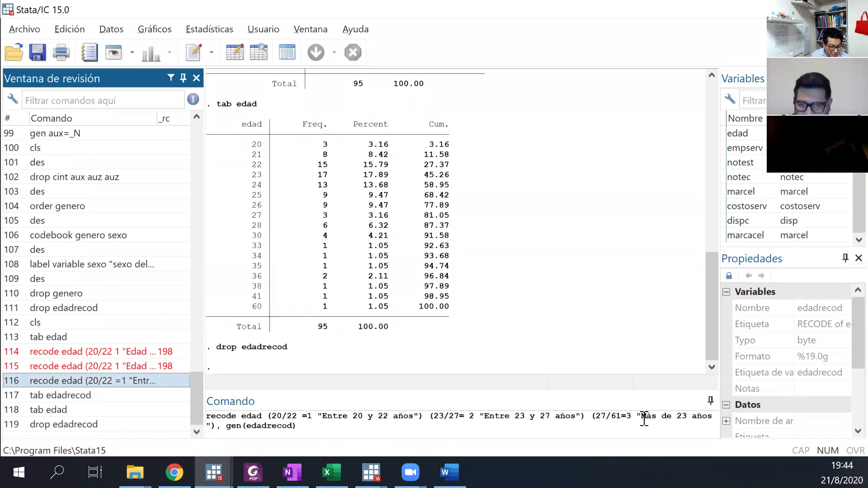
left_click(678, 416)
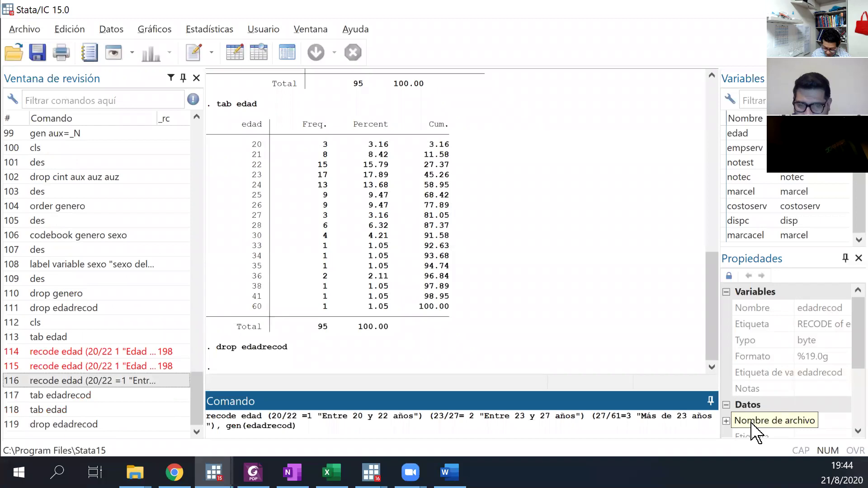
key("BackSpace")
type("7")
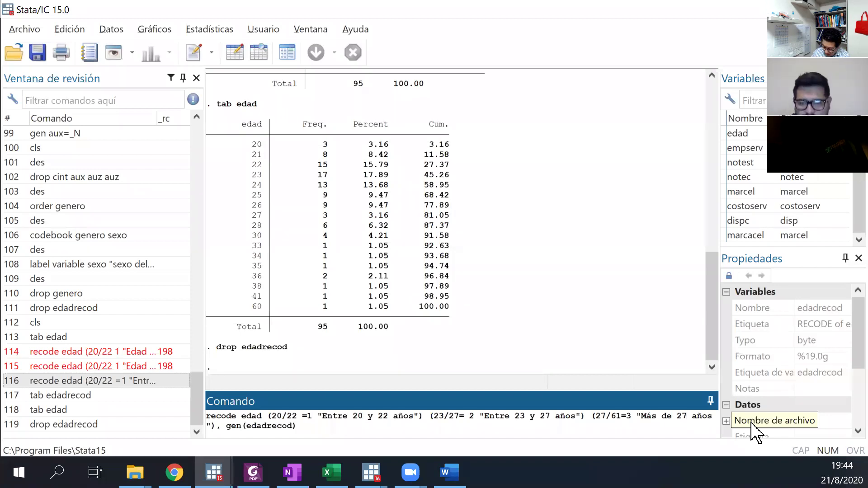
key("Return")
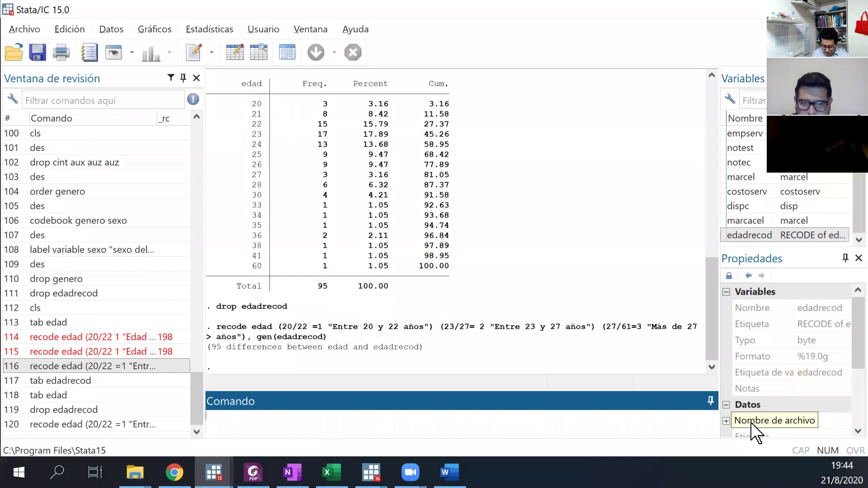
Tabulate edadrecod to check the corrected age-group labels
type("tab")
key("Return")
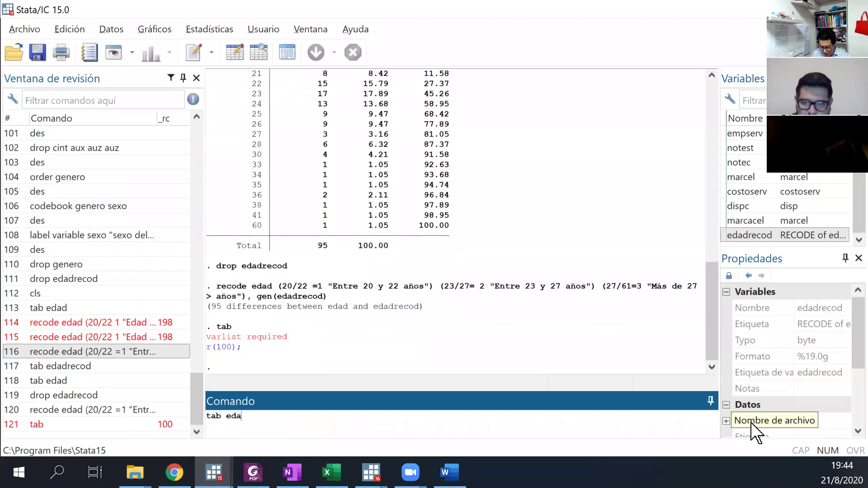
type("tab edadrecod")
key("Return")
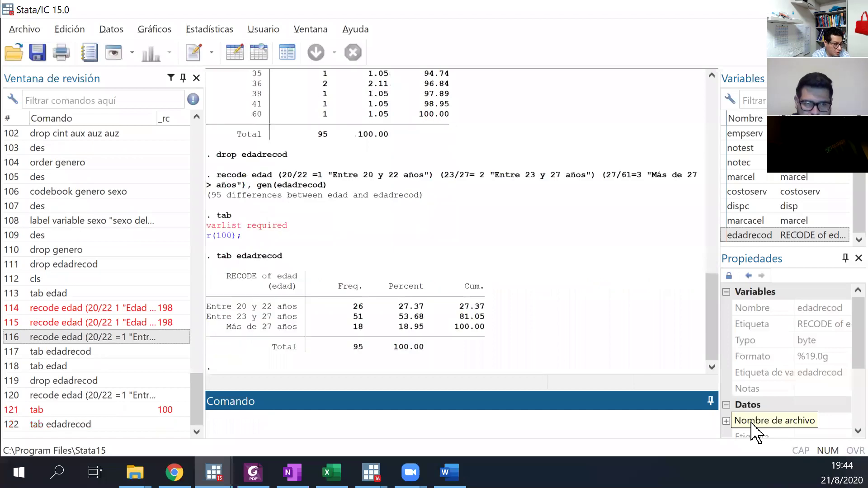
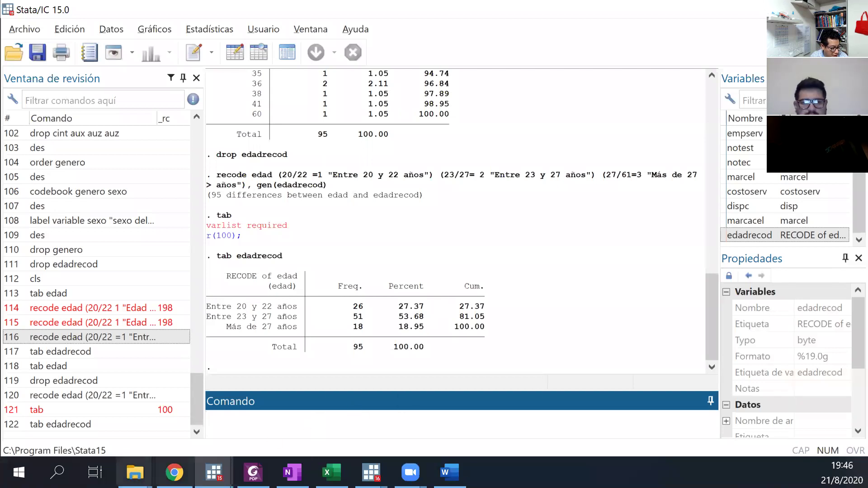
Switch to Chrome and review the Stata cheat sheet PDF, from the recode and save commands back to the tabstat entry under Summarize Data
left_click(174, 473)
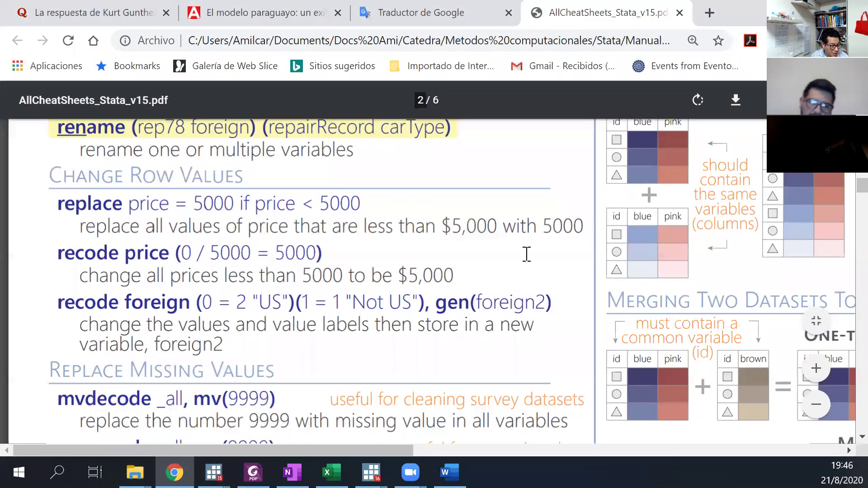
scroll(461, 279, "down", 2)
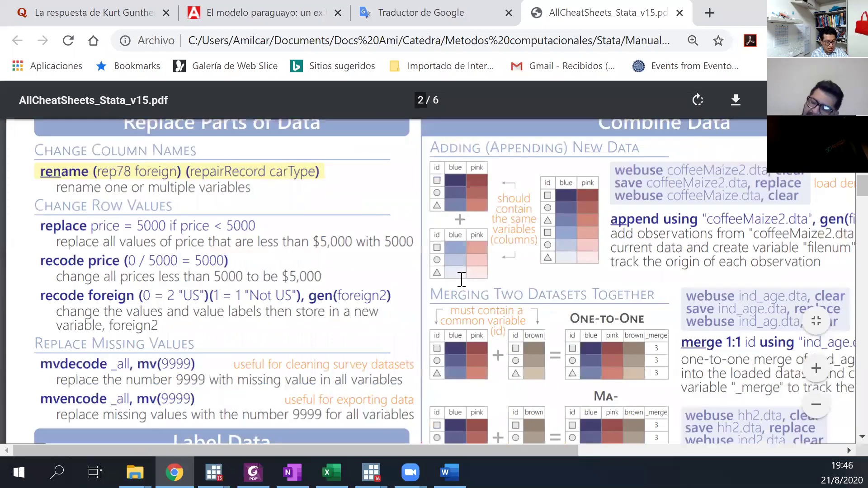
scroll(669, 285, "right", 8)
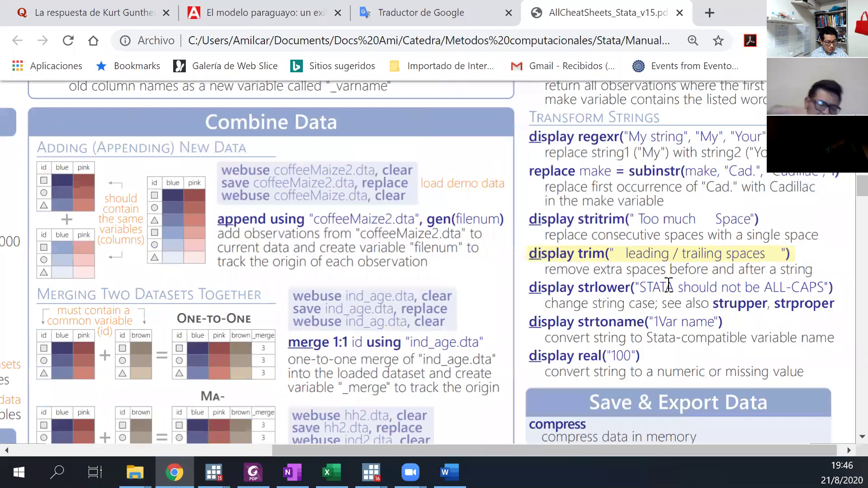
scroll(668, 284, "down", 3)
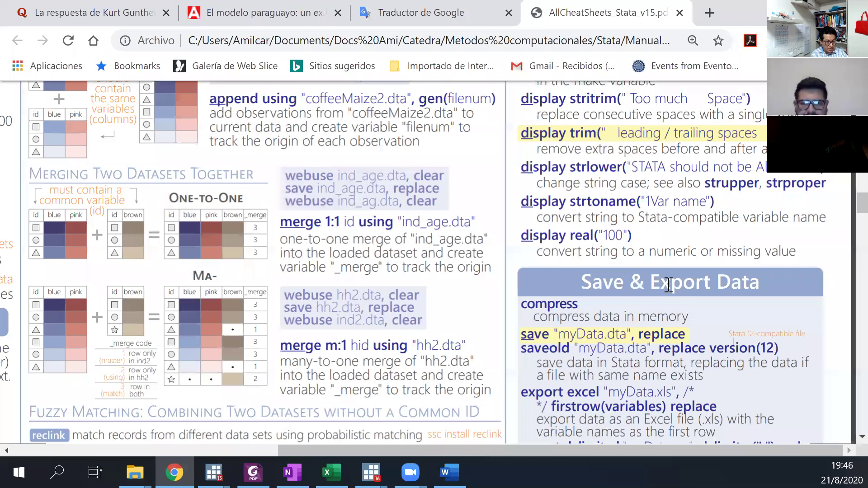
scroll(669, 285, "down", 8)
scroll(733, 286, "up", 6)
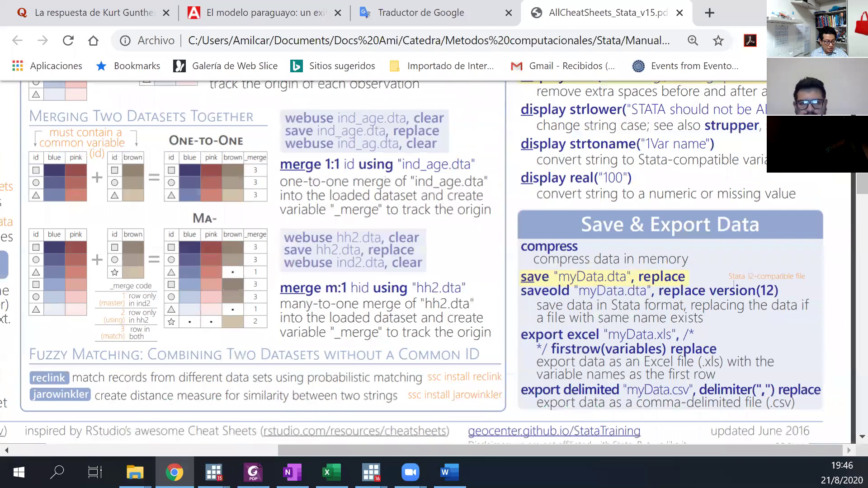
scroll(718, 288, "up", 7)
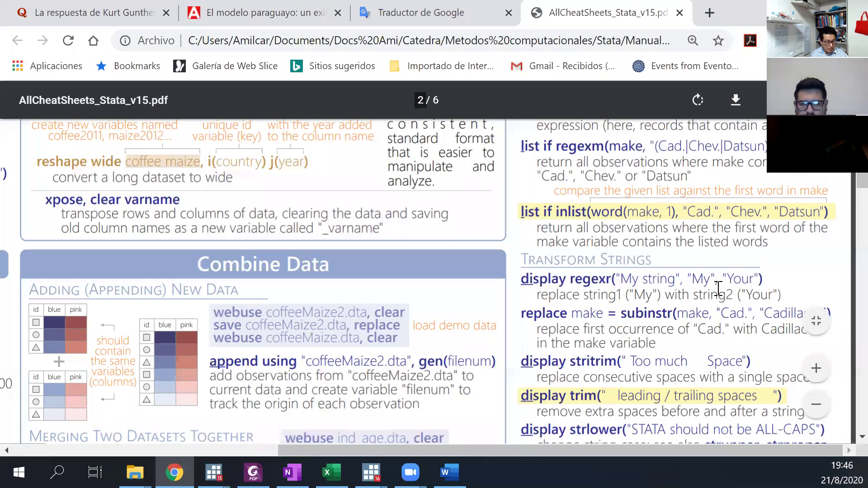
scroll(719, 288, "up", 10)
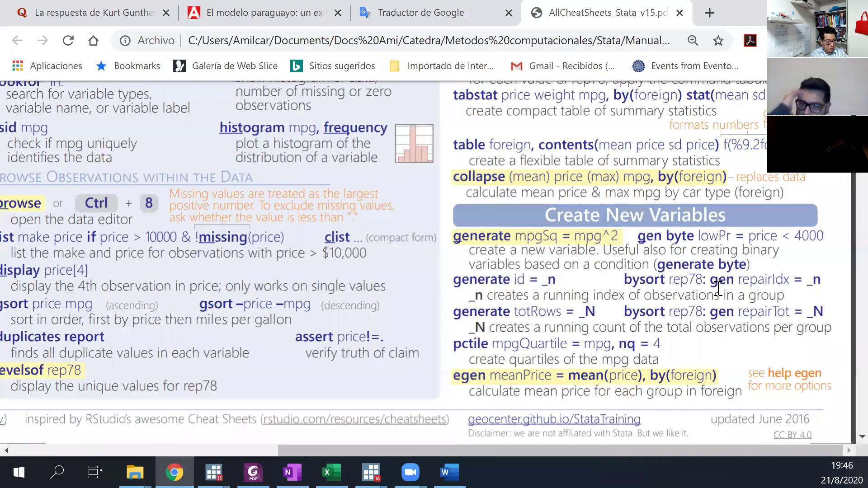
scroll(718, 288, "up", 4)
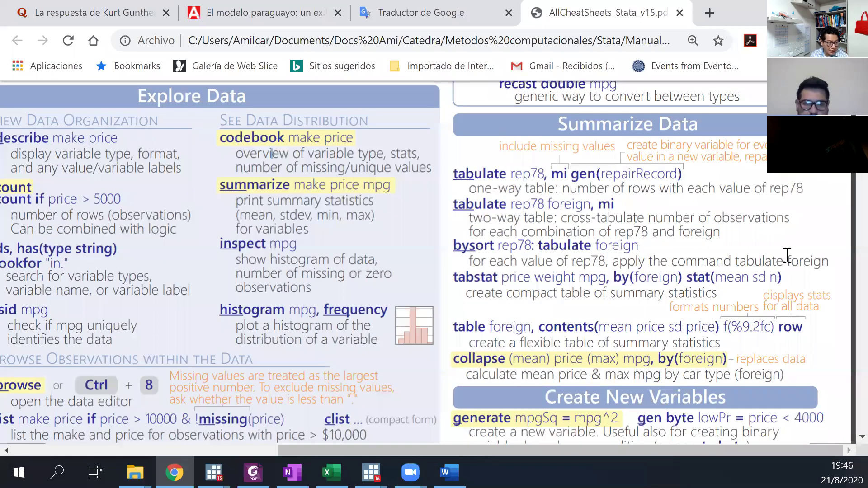
scroll(389, 184, "up", 1)
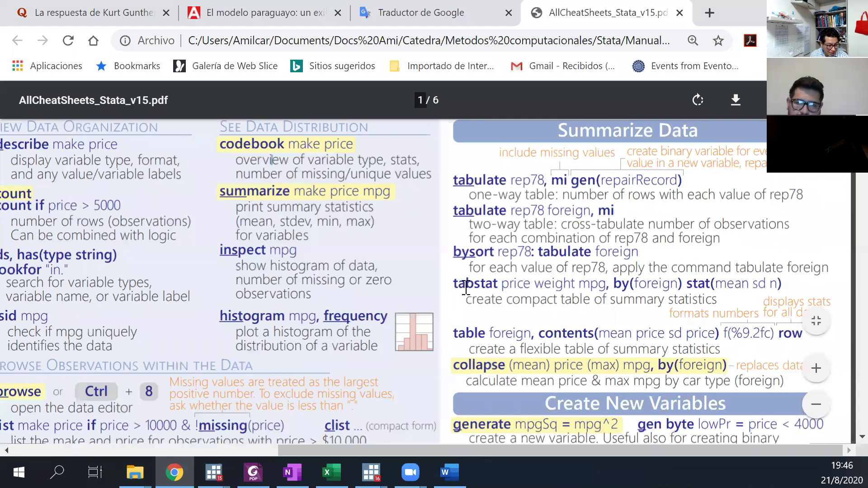
left_click_drag(466, 285, 837, 284)
left_click_drag(775, 285, 432, 312)
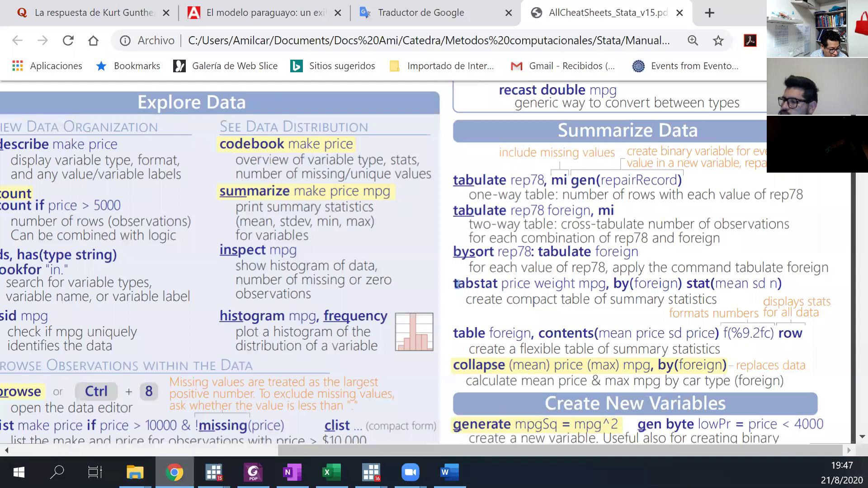
Return to Stata, tabulate costoserv, and bring the start of its frequency table into view
mouse_move(213, 473)
left_click(95, 425)
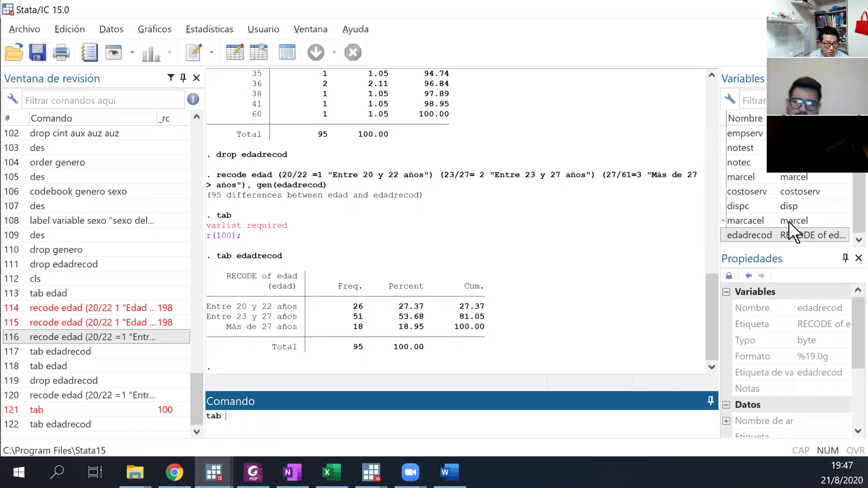
left_click(745, 190)
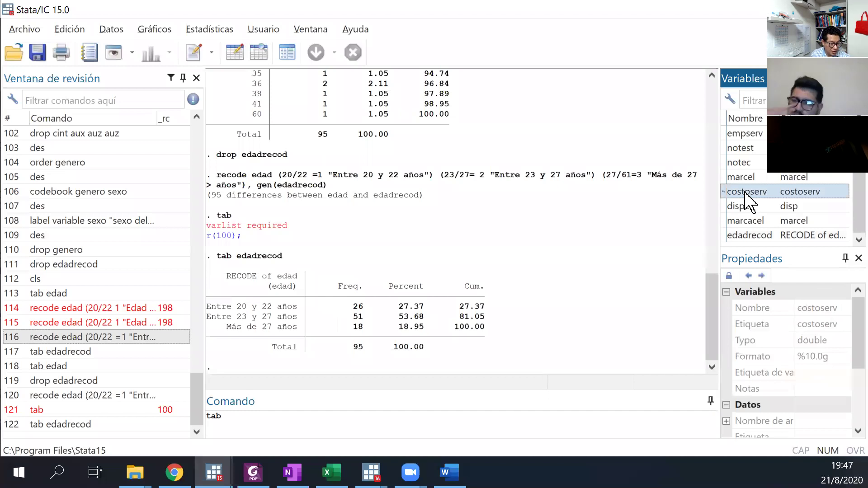
double_click(745, 192)
key("Return")
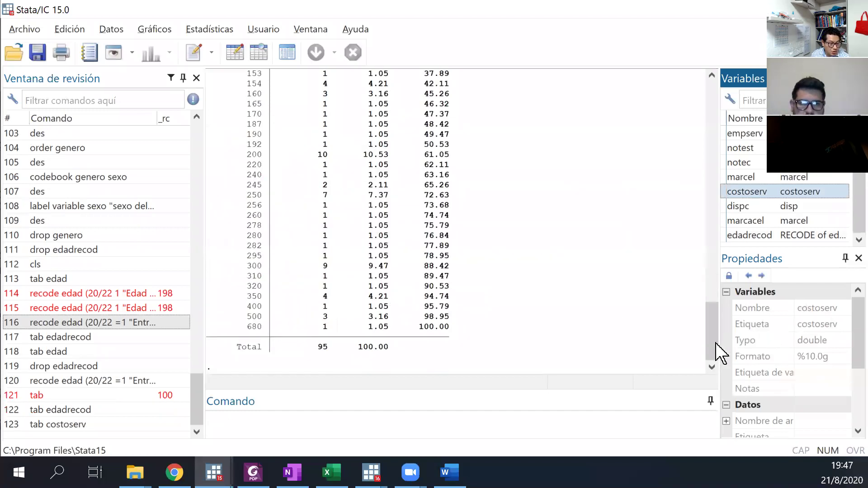
left_click_drag(716, 344, 711, 289)
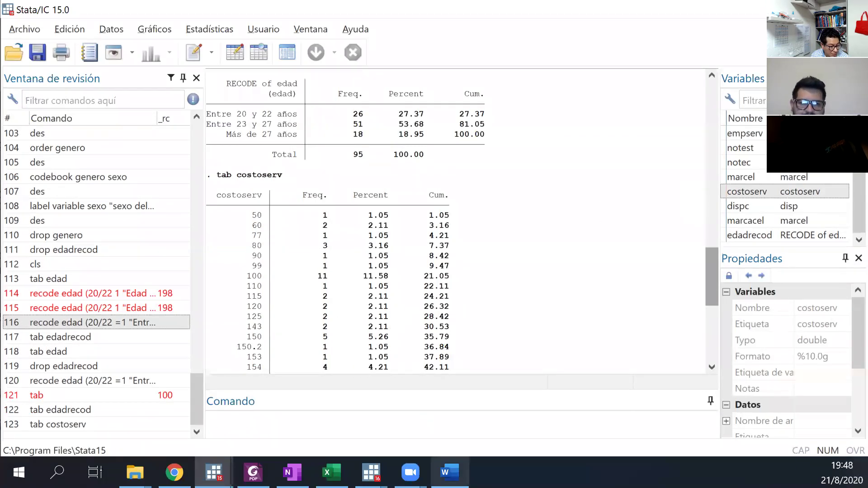
Switch to Word and read through the course information questionnaire, including the question on average monthly payment for internet and cell phone service
left_click(450, 473)
scroll(319, 355, "down", 8)
scroll(302, 292, "down", 3)
scroll(300, 290, "up", 2)
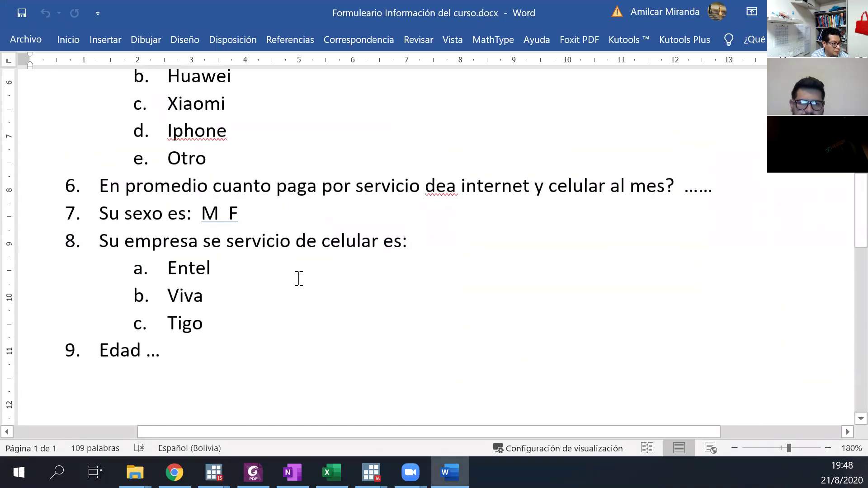
scroll(299, 278, "up", 4)
scroll(246, 289, "down", 1)
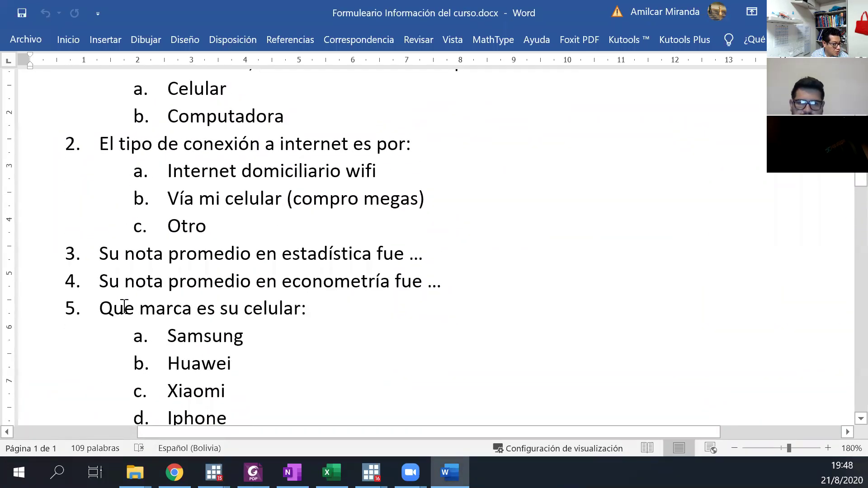
scroll(362, 254, "down", 3)
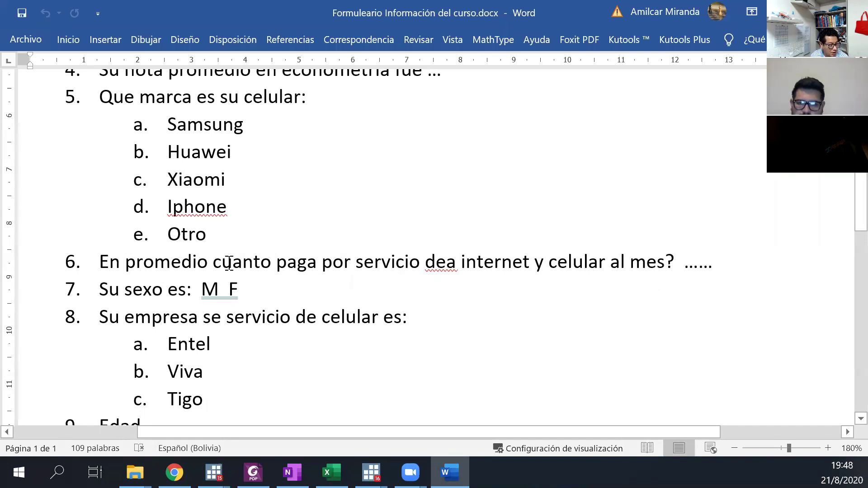
scroll(362, 259, "up", 8)
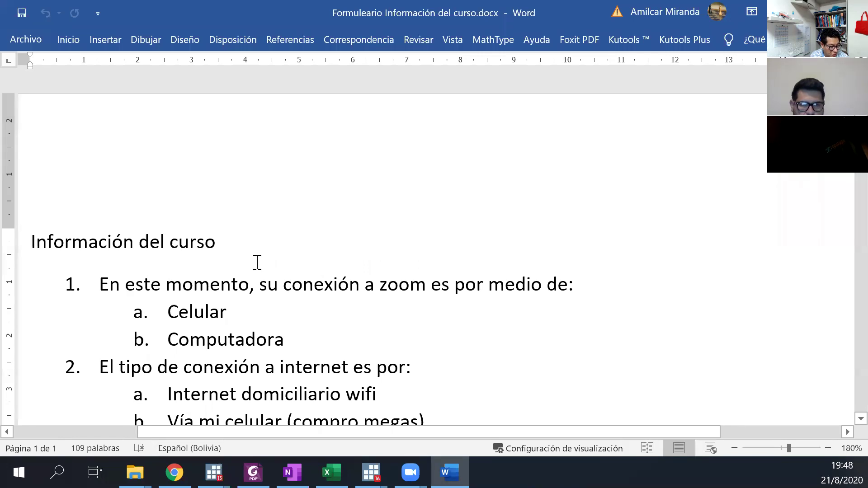
scroll(257, 262, "down", 2)
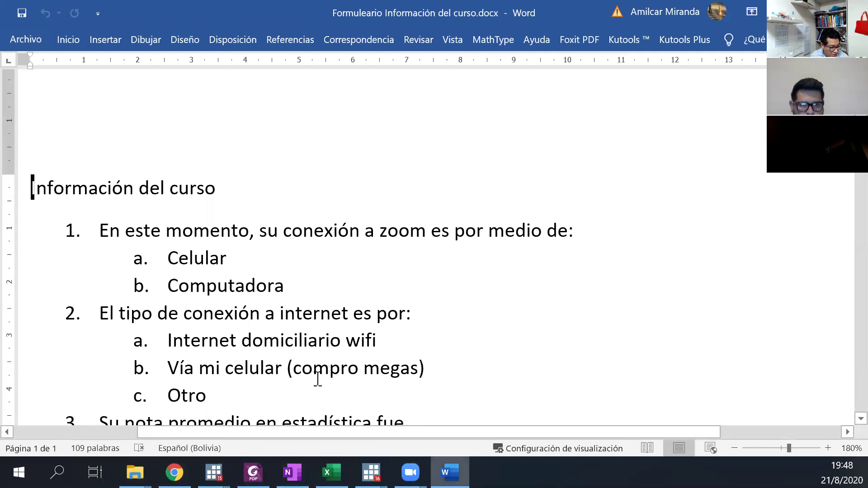
scroll(317, 371, "down", 3)
scroll(319, 371, "down", 2)
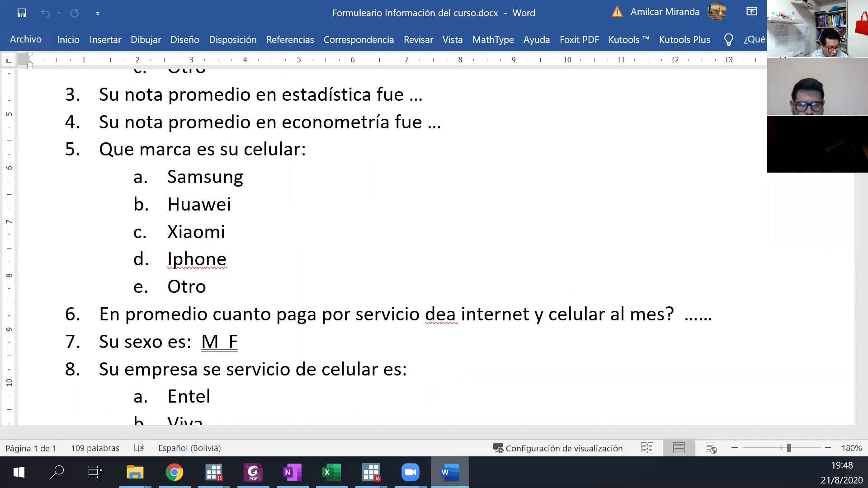
Return to Stata and examine the costoserv frequency table from its lowest to its highest values
left_click(450, 472)
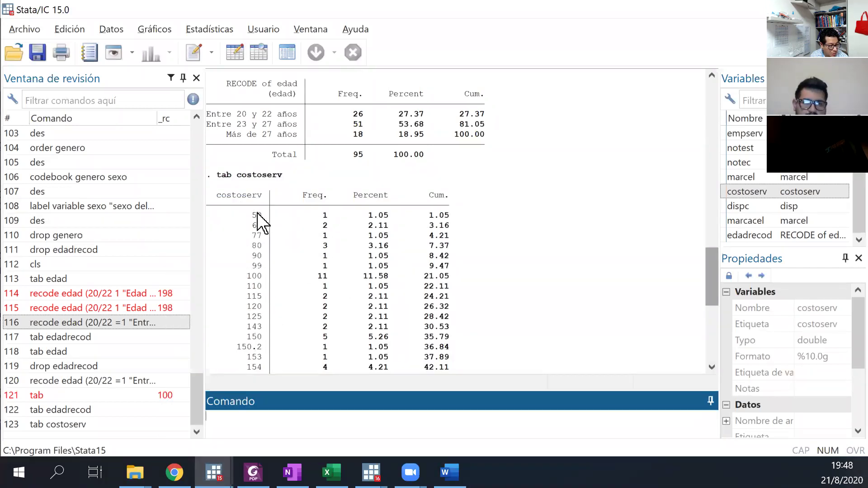
left_click_drag(712, 286, 712, 344)
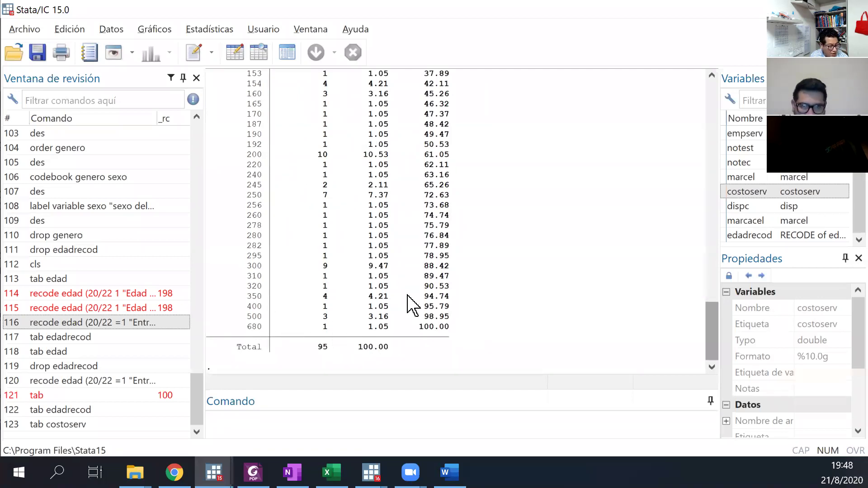
left_click_drag(711, 324, 712, 285)
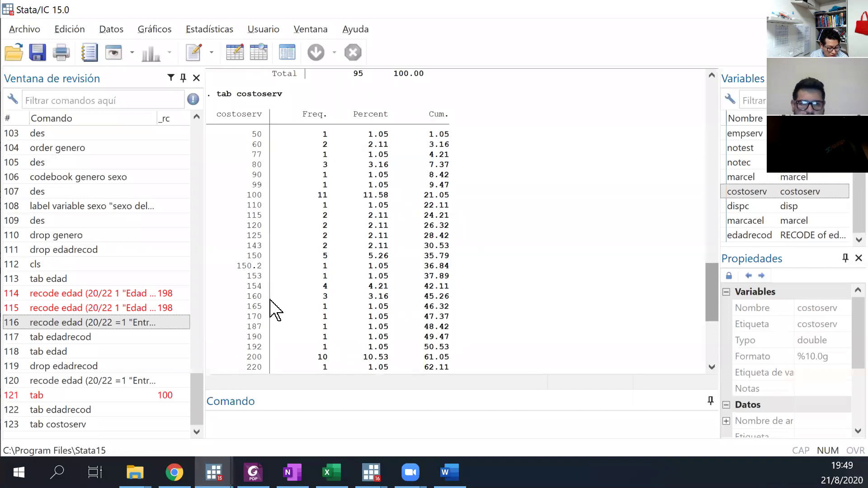
Run the codebook command on costoserv to produce its summary statistics
scroll(711, 272, "up", 6)
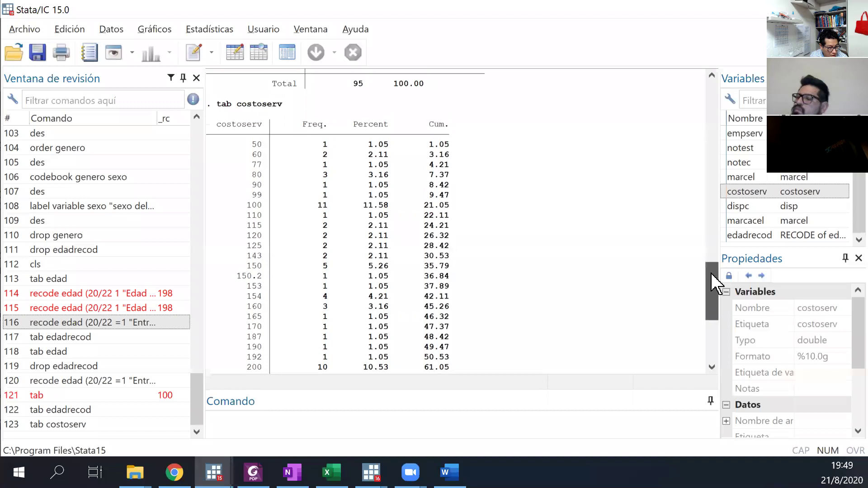
left_click_drag(714, 262, 688, 352)
left_click(261, 433)
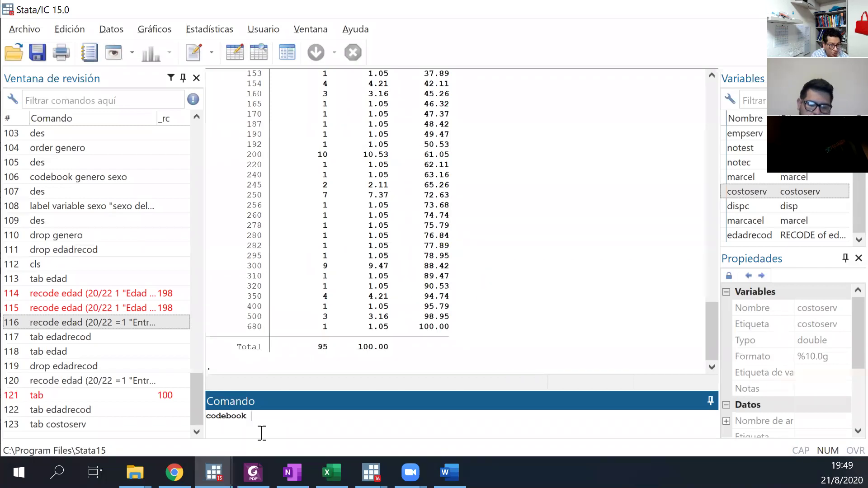
left_click(762, 194)
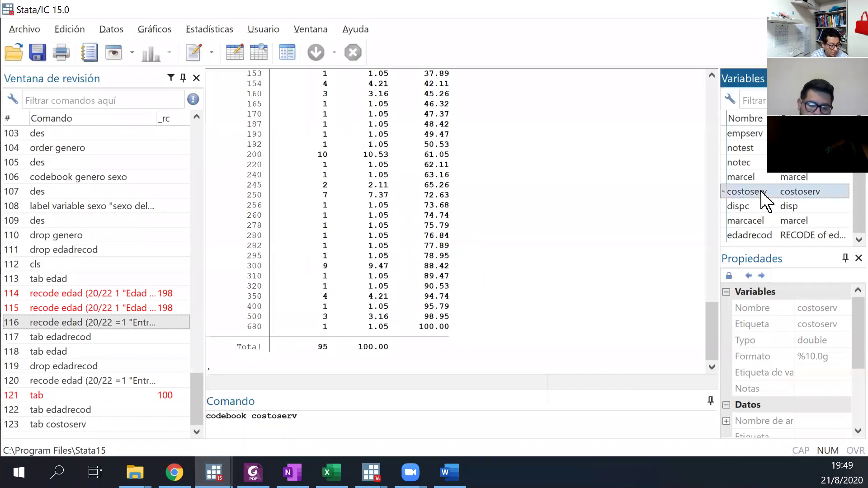
key("Return")
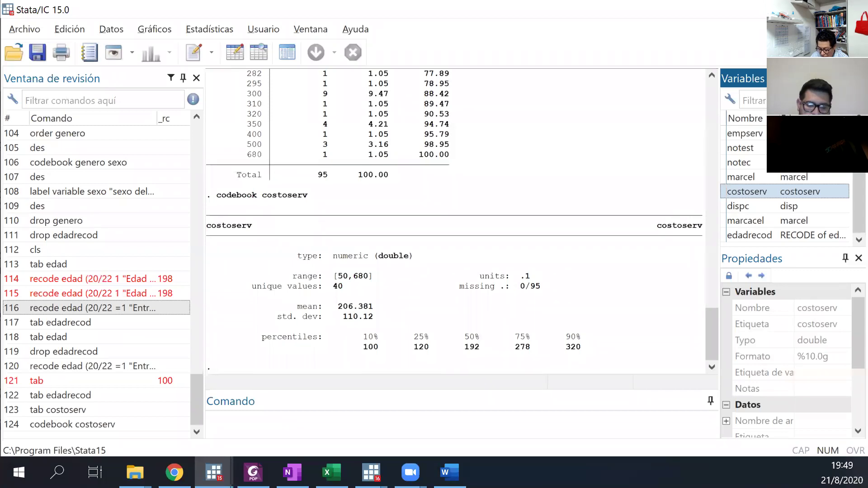
Compare the lowest and highest values in the costoserv frequency table with the range and percentiles in its codebook output
key("alt+Tab")
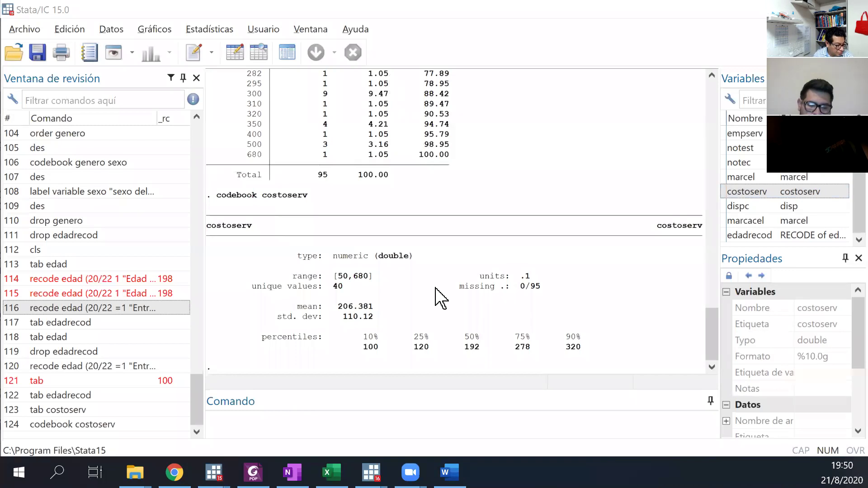
scroll(317, 222, "up", 1)
scroll(317, 222, "up", 15)
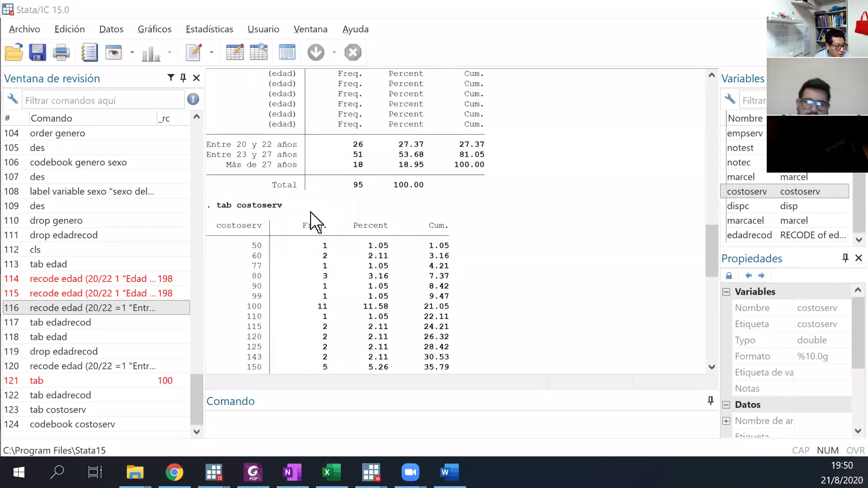
scroll(316, 223, "up", 15)
scroll(316, 223, "down", 10)
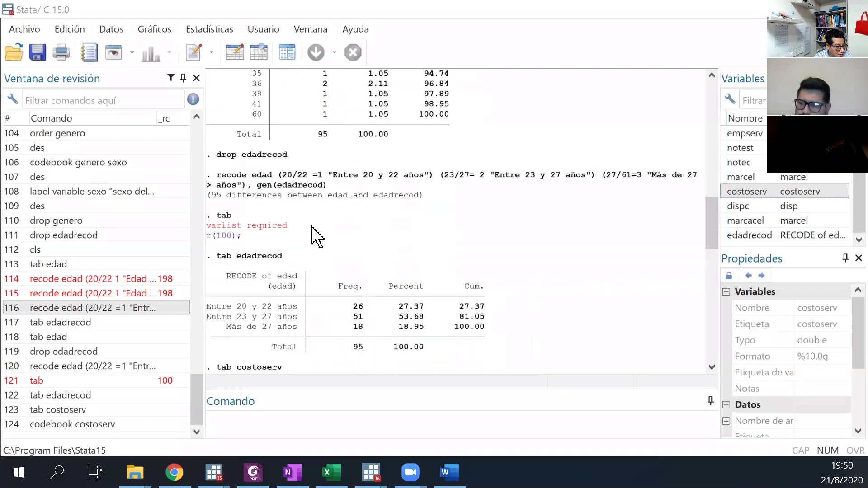
scroll(317, 234, "down", 15)
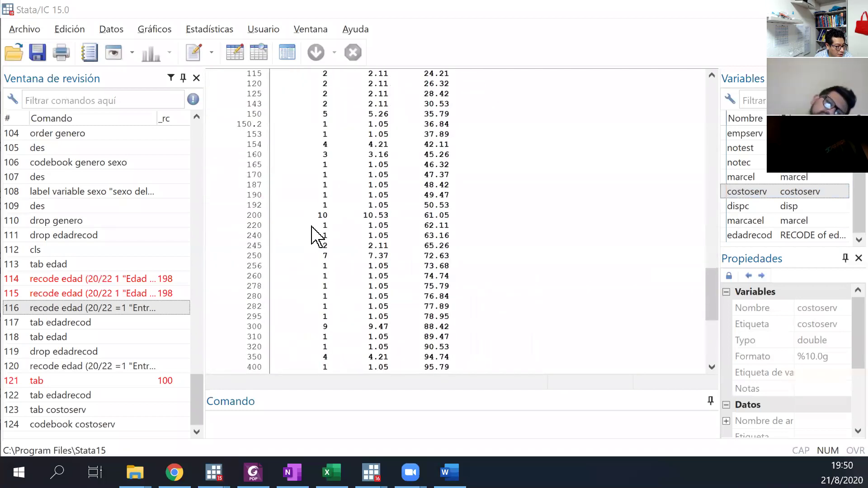
left_click(712, 75)
left_click_drag(712, 76, 713, 78)
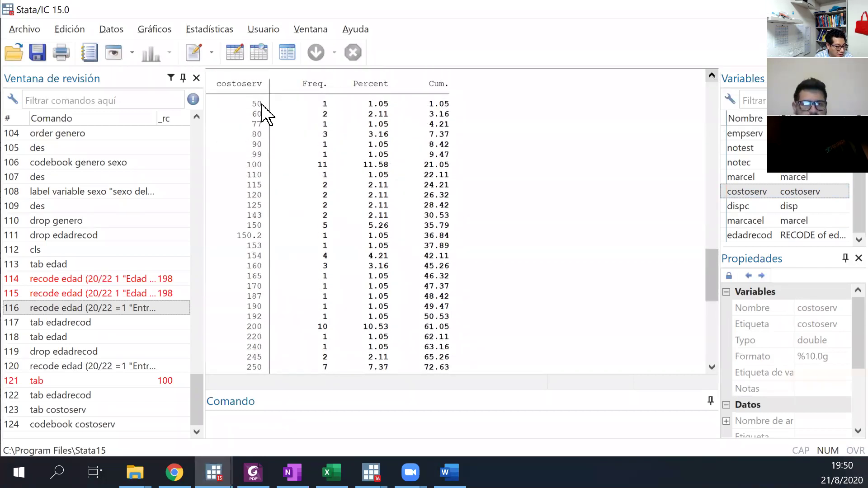
left_click_drag(717, 294, 652, 330)
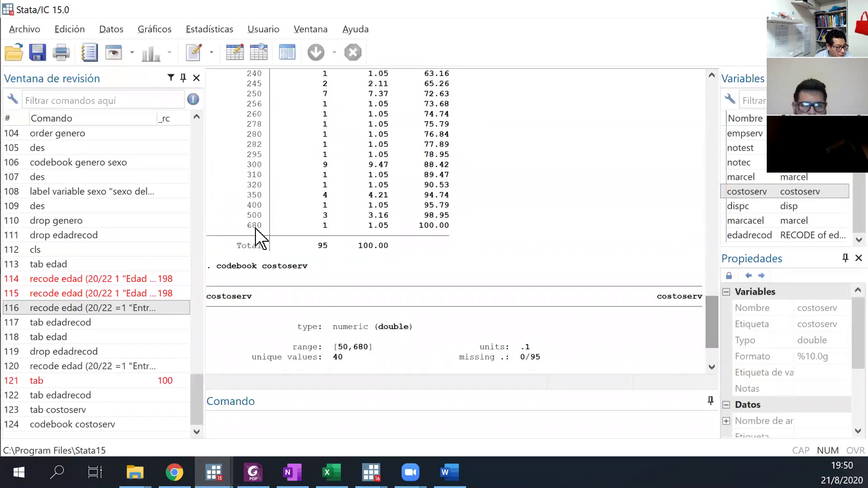
left_click(710, 368)
left_click(712, 367)
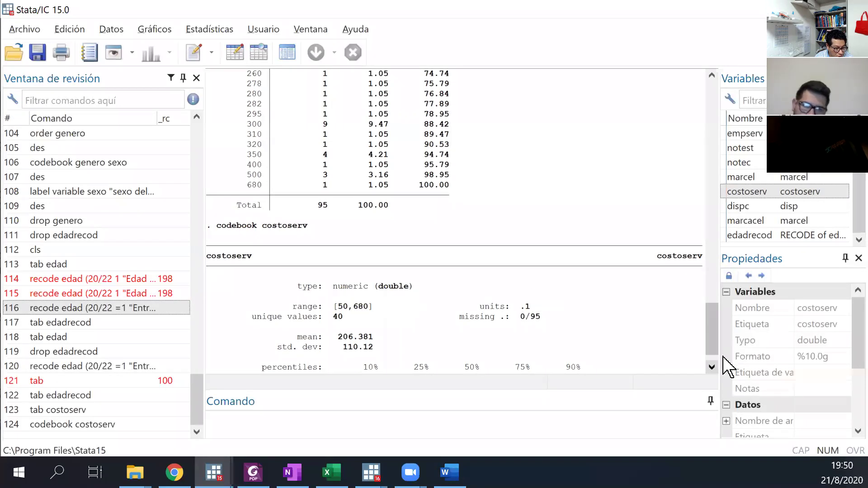
left_click(711, 367)
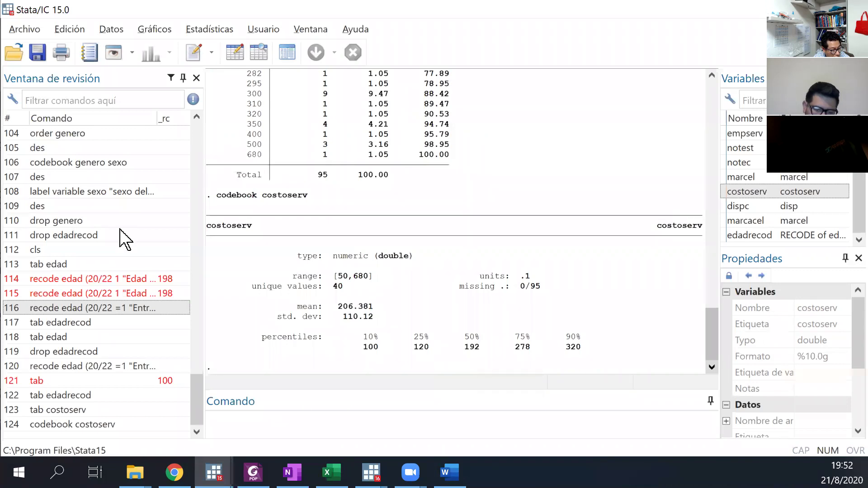
Review the earlier output from the edad recode and edadrecod table through the costoserv table to its codebook summary
scroll(286, 232, "up", 2)
scroll(283, 225, "up", 15)
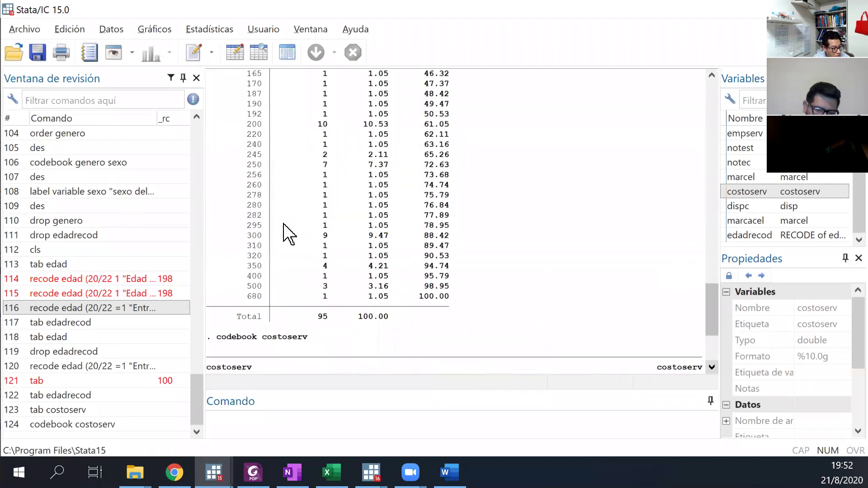
scroll(284, 224, "down", 5)
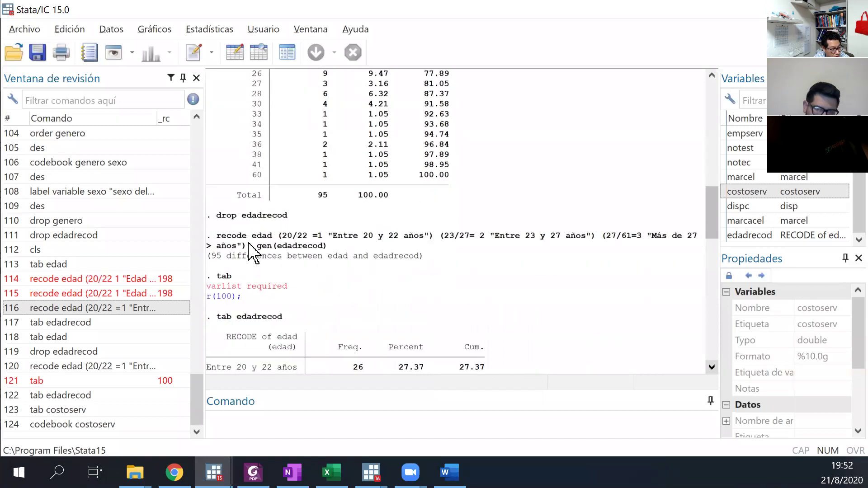
scroll(318, 248, "down", 1)
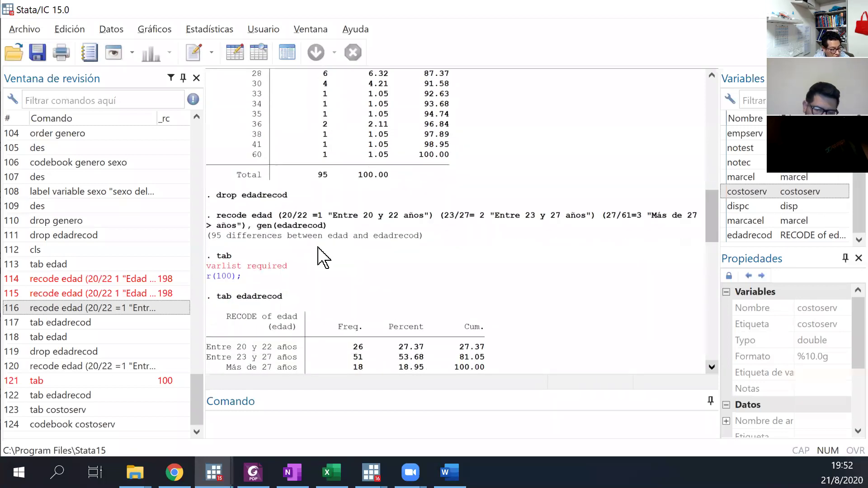
scroll(323, 258, "down", 1)
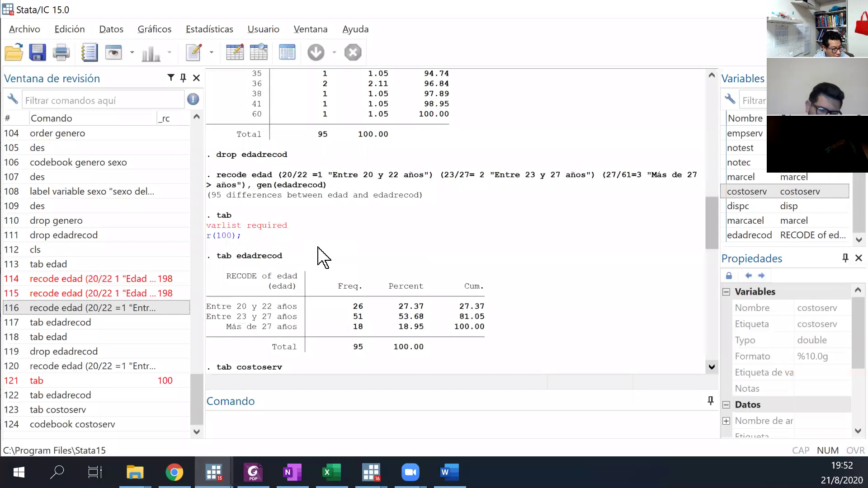
scroll(323, 257, "down", 1)
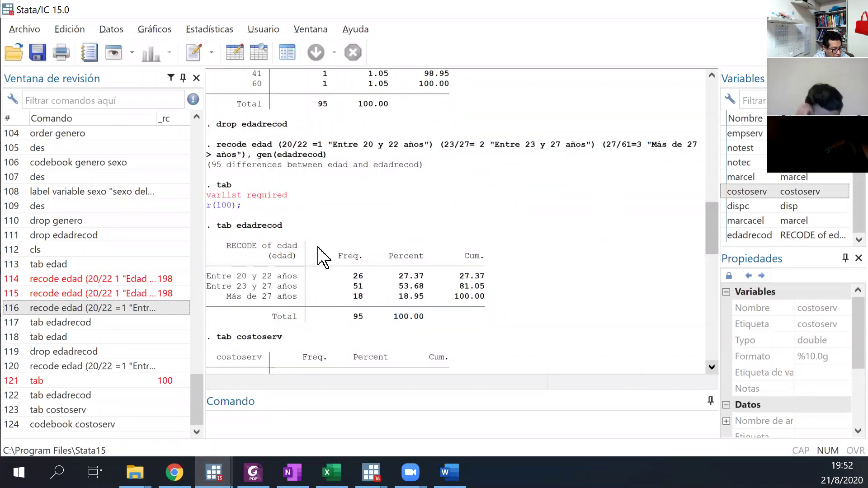
scroll(324, 258, "down", 1)
scroll(323, 257, "down", 3)
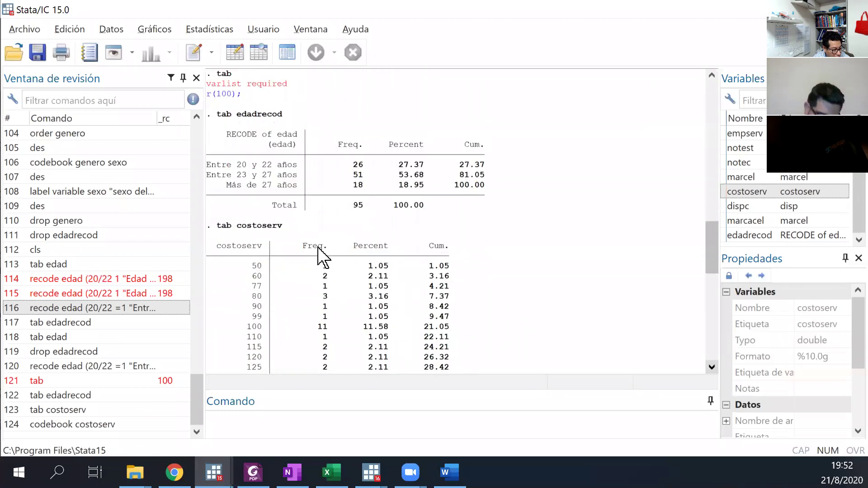
scroll(324, 258, "down", 5)
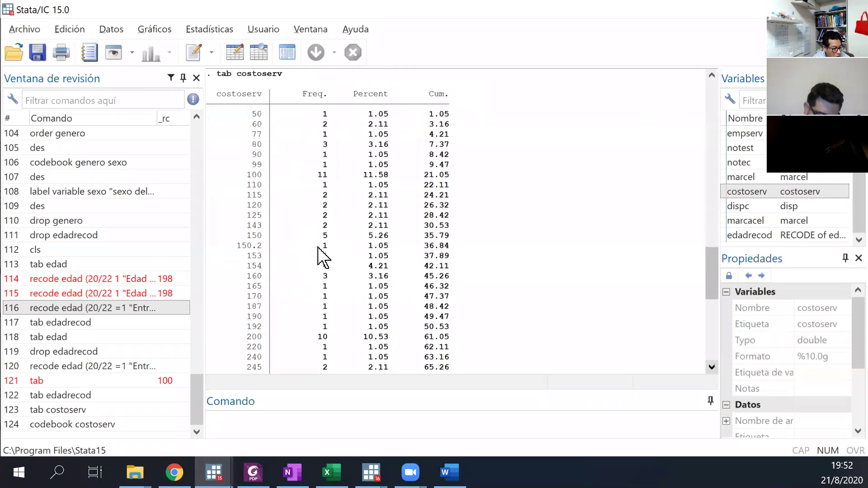
scroll(319, 248, "down", 9)
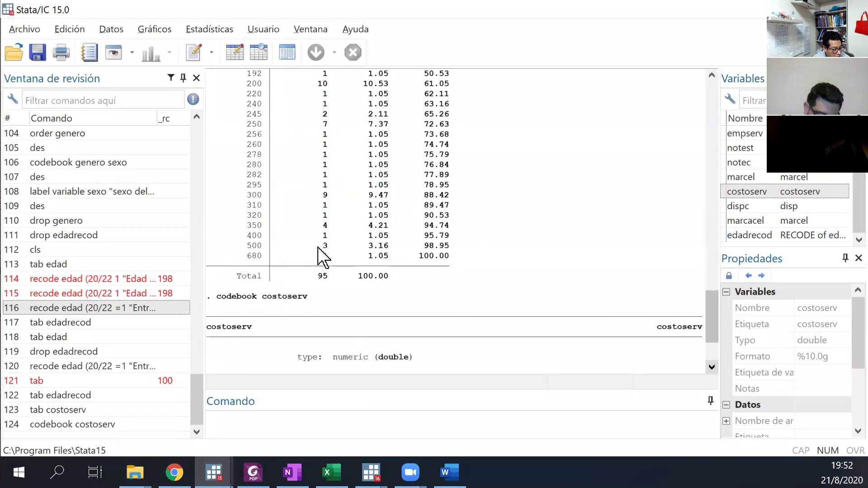
scroll(321, 256, "down", 1)
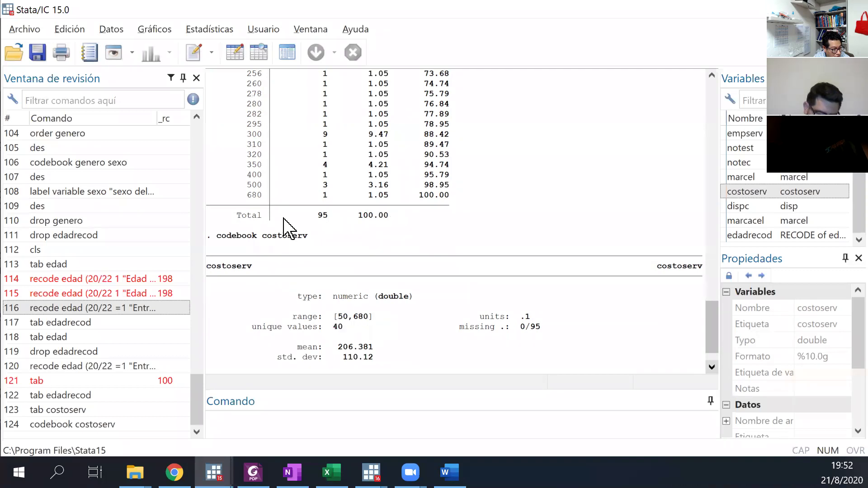
Go back to the start of the costoserv frequency table and read its values and frequencies through to the total
scroll(285, 228, "up", 1)
scroll(285, 228, "up", 2)
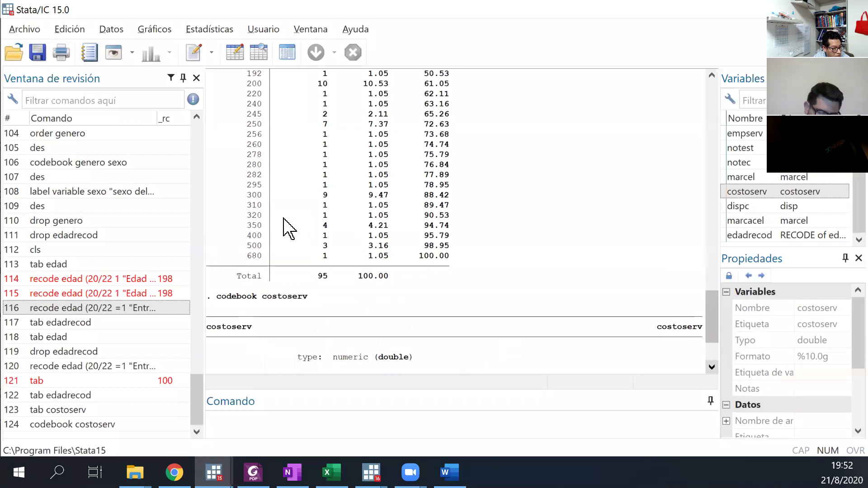
scroll(284, 228, "up", 10)
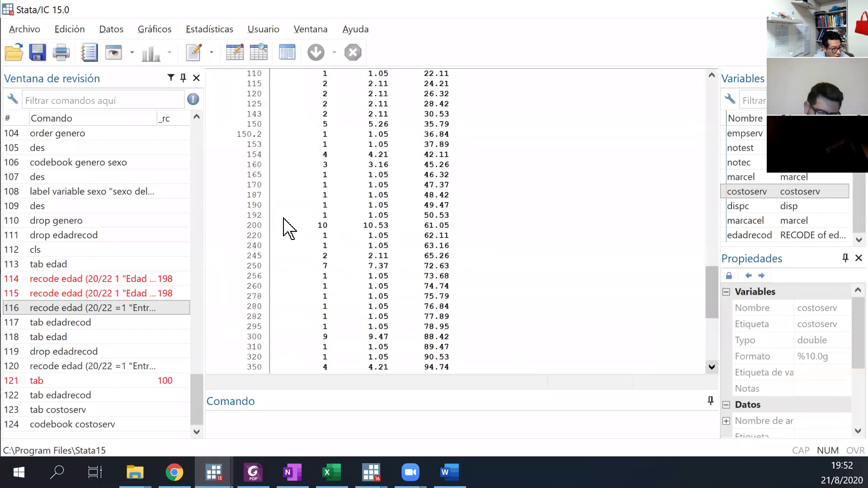
scroll(285, 228, "up", 4)
scroll(285, 228, "down", 1)
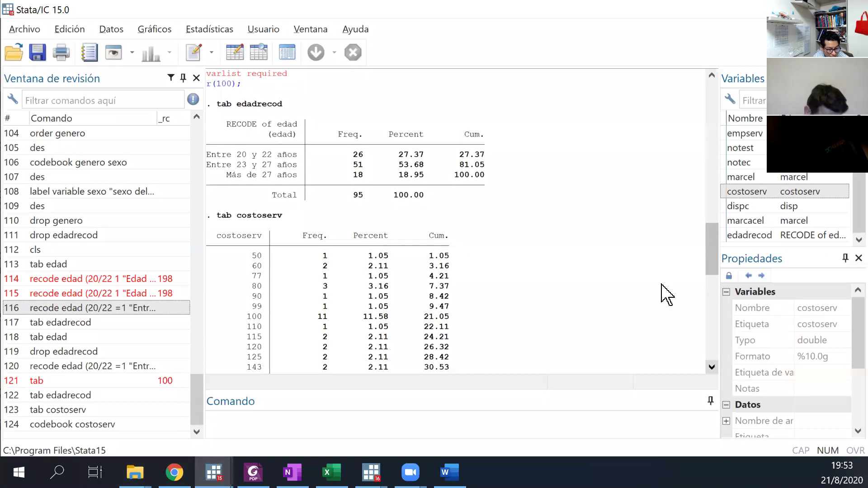
left_click_drag(714, 256, 712, 275)
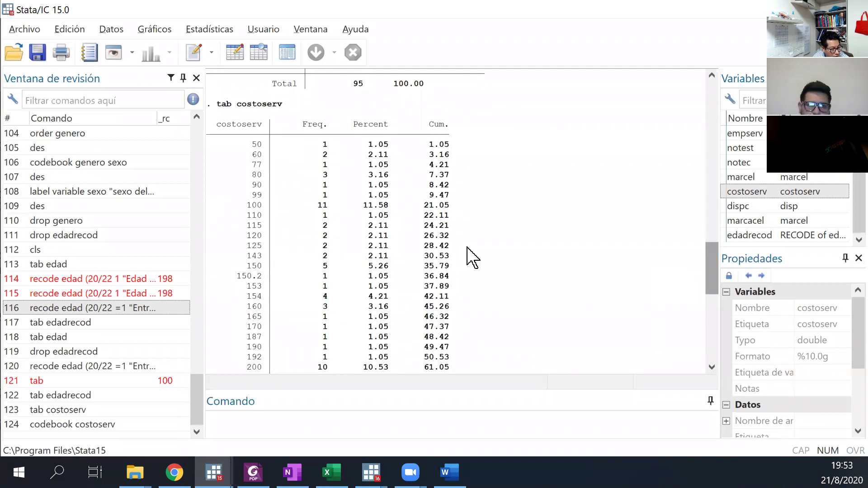
left_click(713, 367)
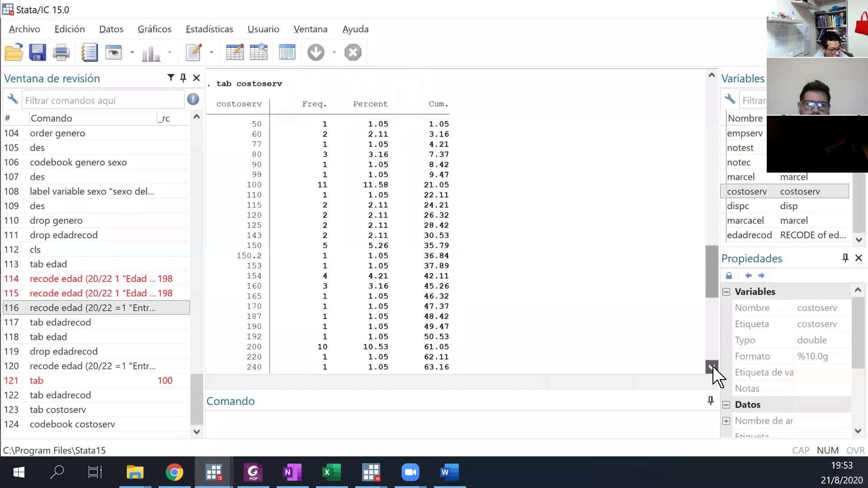
left_click(712, 367)
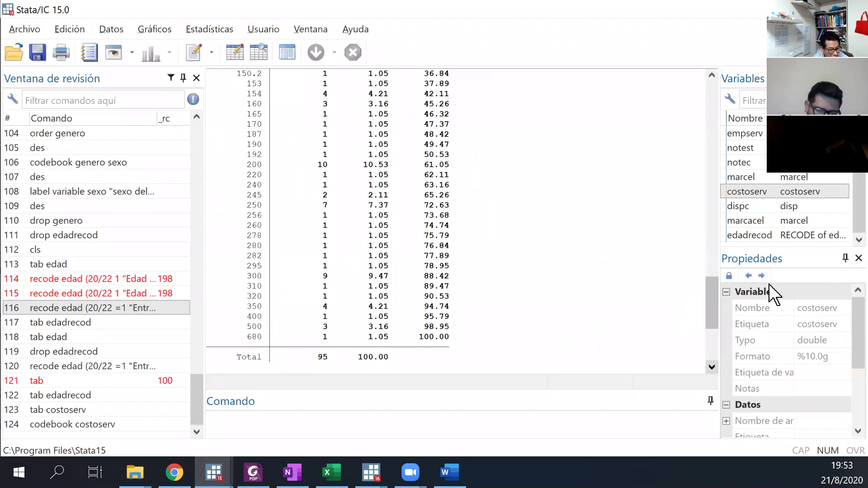
Examine the cumulative percentages of costoserv from 50 to 680 to judge possible cut-off points for grouping
left_click_drag(715, 312, 708, 277)
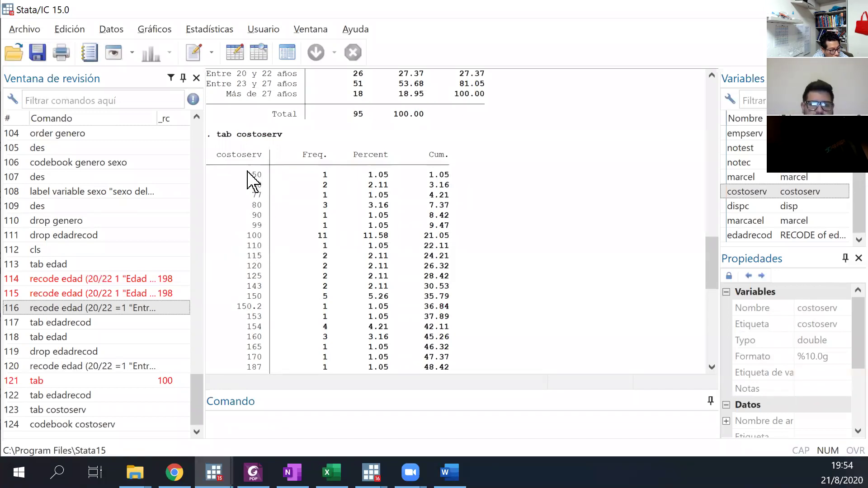
left_click(711, 368)
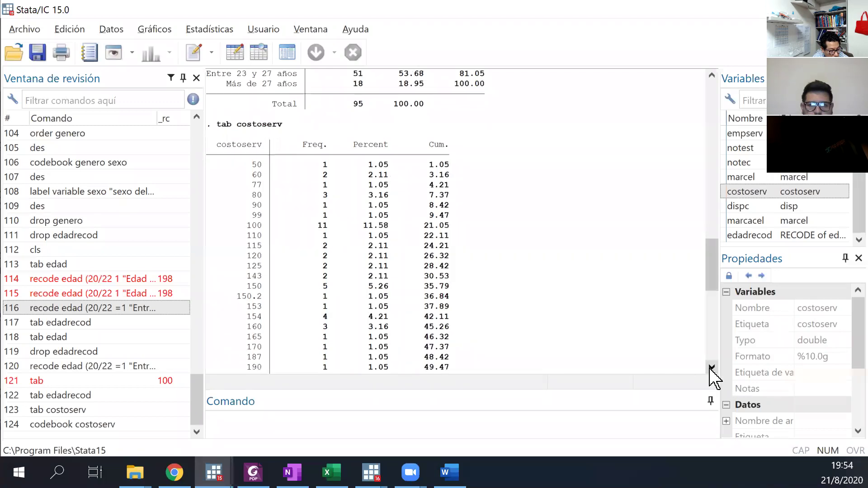
left_click(711, 368)
left_click(711, 368)
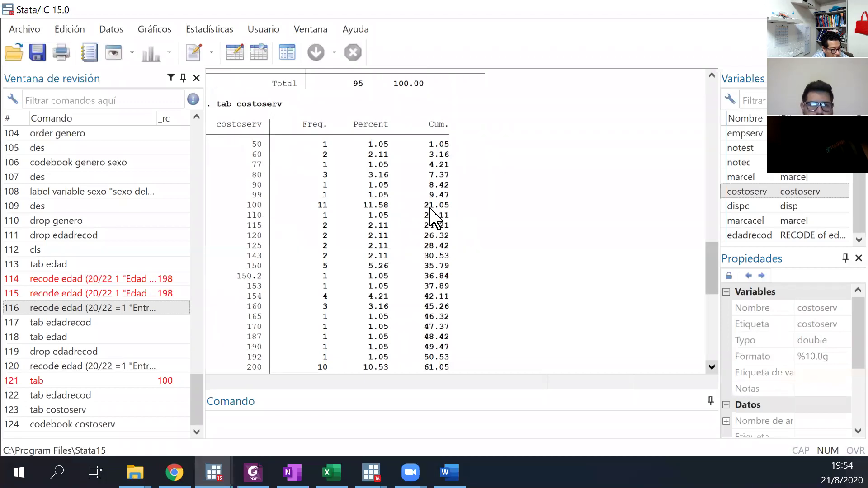
left_click(712, 367)
left_click(711, 367)
left_click(712, 368)
left_click(712, 367)
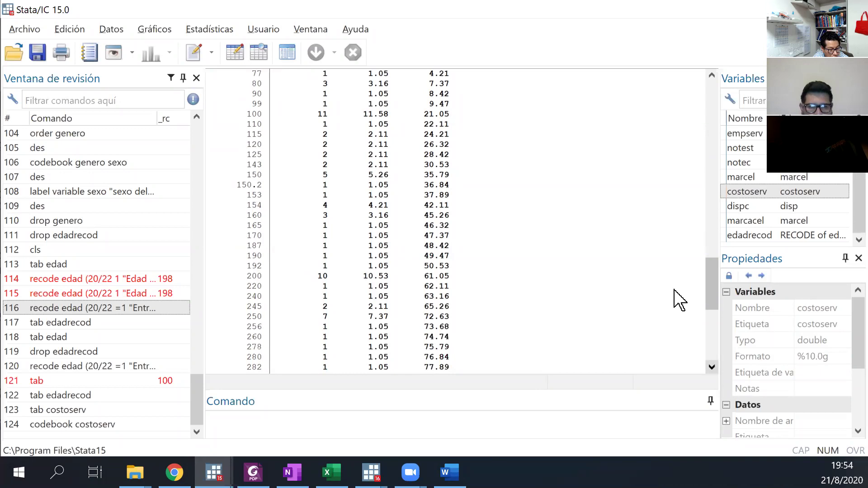
mouse_move(709, 294)
left_mouse_down()
mouse_move(709, 276)
mouse_move(709, 311)
left_mouse_up()
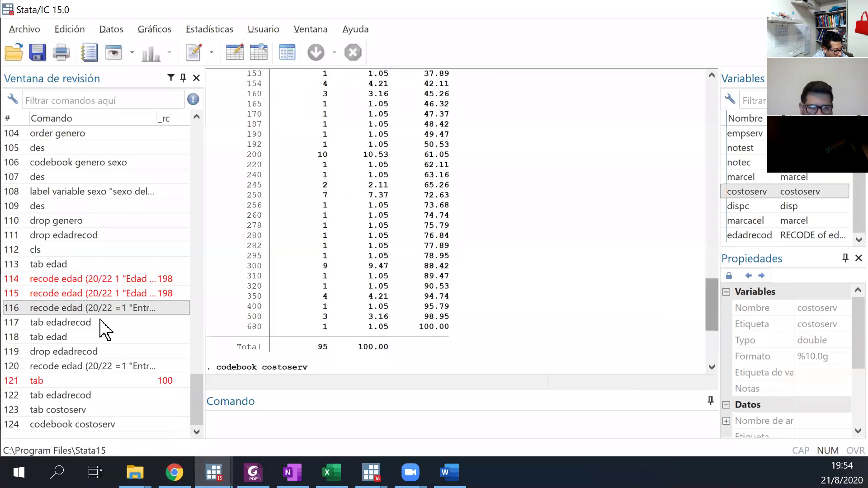
Reuse the earlier edad recode command with three groups, replacing its source variable with costoserv
left_click(110, 310)
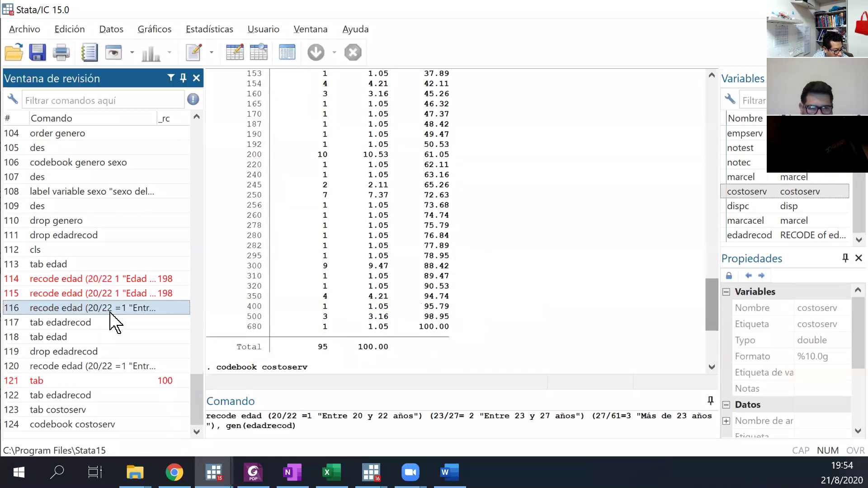
left_click(243, 415)
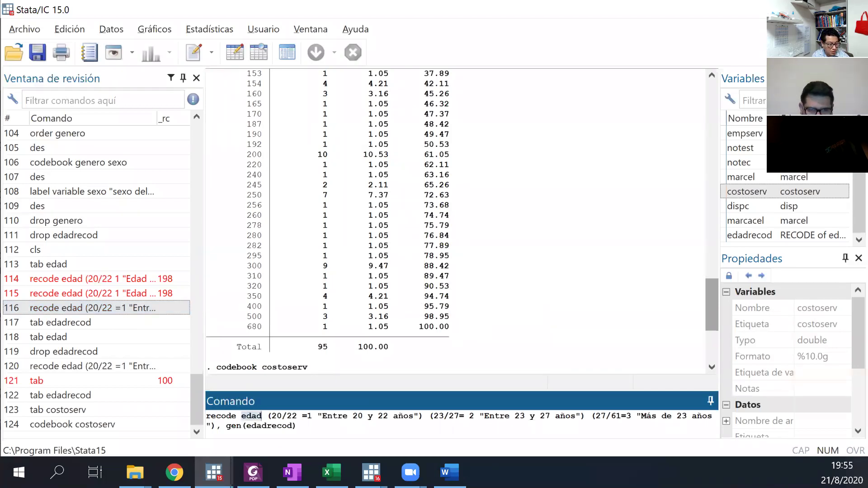
double_click(755, 192)
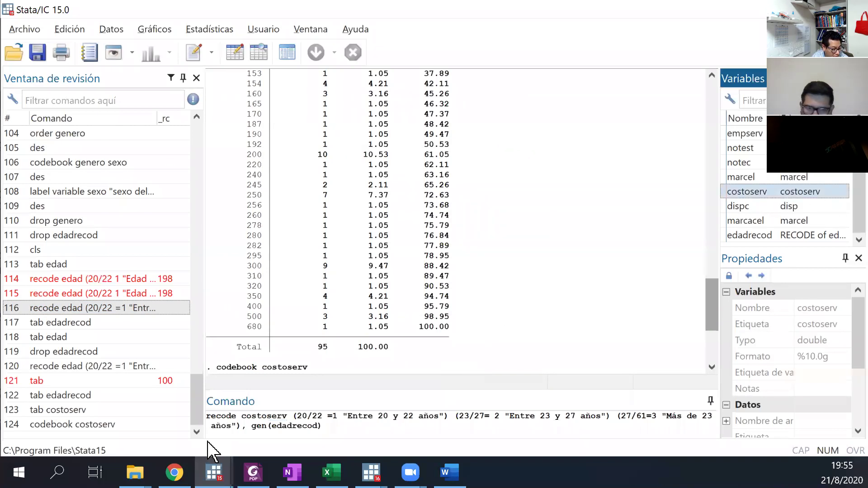
Set the first group's range in the costoserv recode command to 50/100
left_click(308, 416)
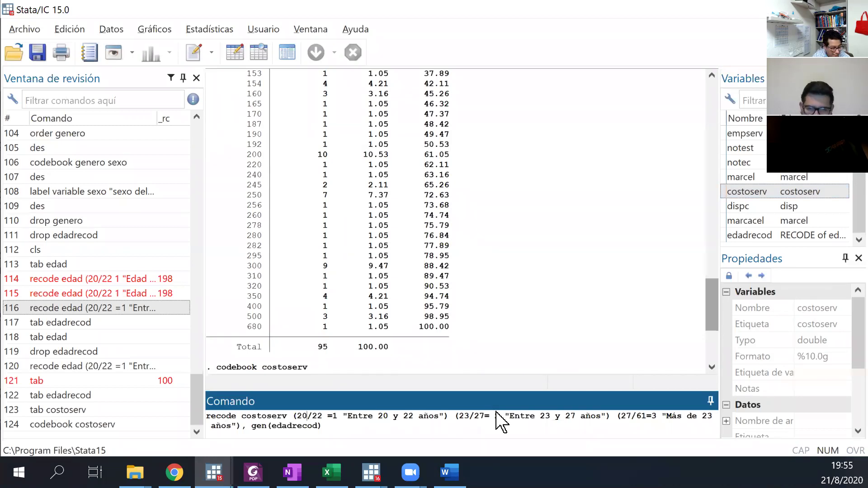
key("BackSpace")
key("BackSpace")
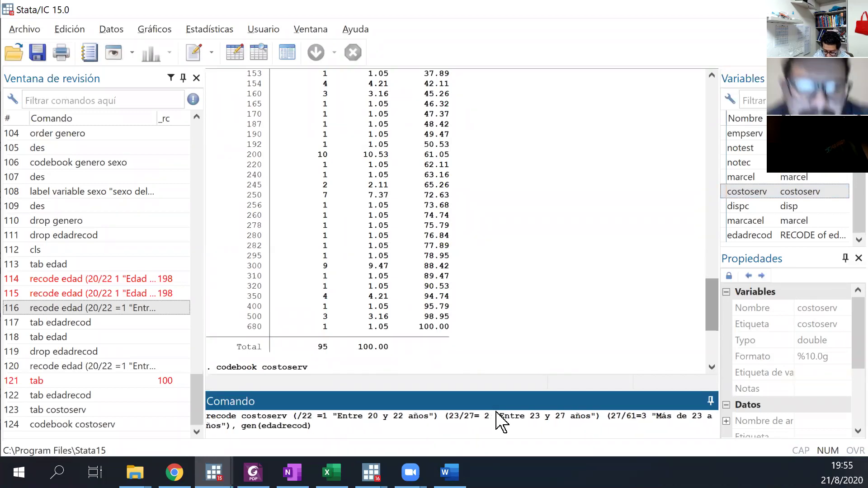
type("50")
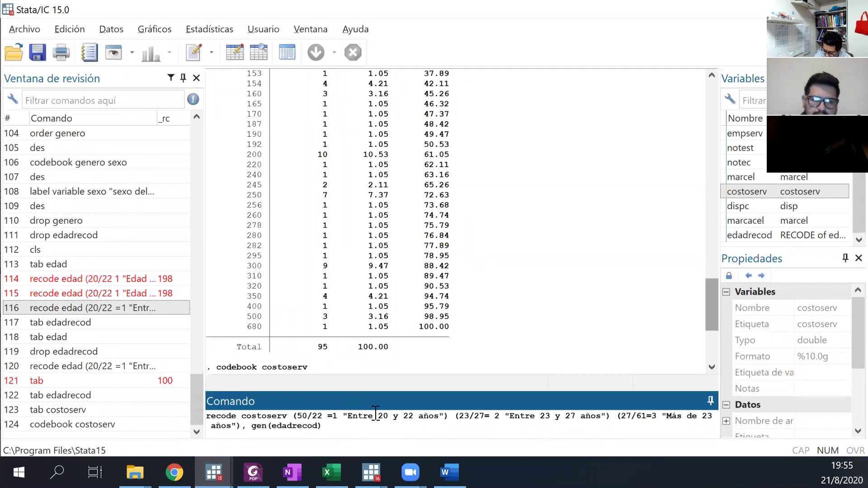
key("Right")
key("Right")
key("Right")
key("BackSpace")
key("BackSpace")
type("11")
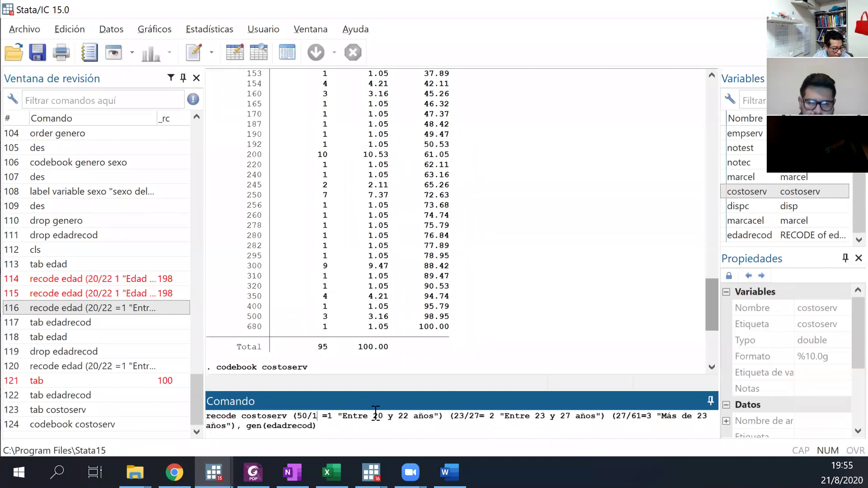
key("BackSpace")
type("00")
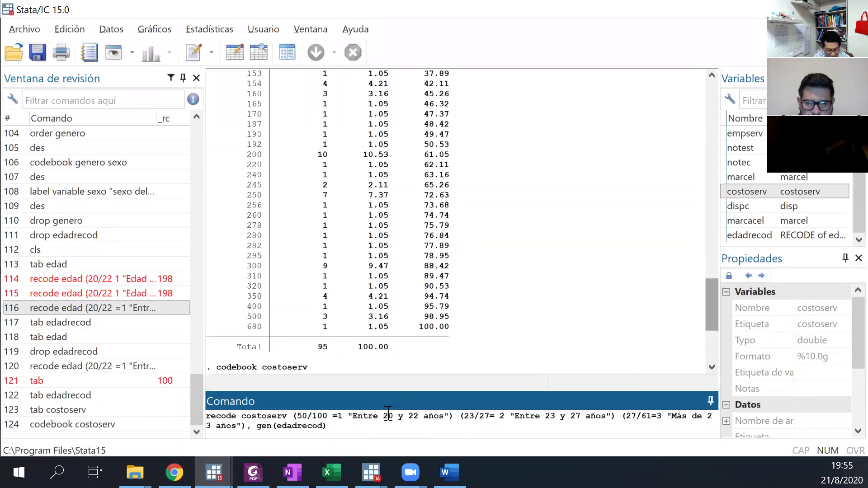
Replace the first group's label in the recode command with "Cost de sev bajo"
key("shift+Right")
key("shift+Right")
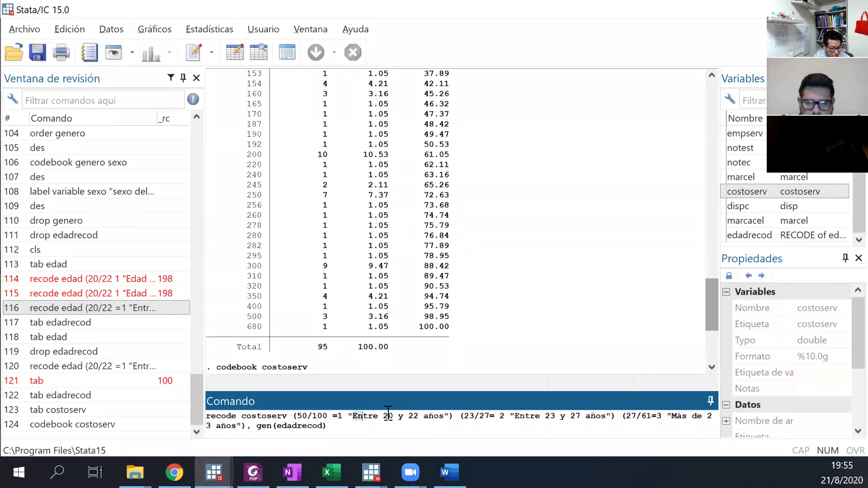
key("shift+Right")
key("shift+Right")
key("shift+Right")
key("shift+Right")
key("shift+Right")
key("shift+Right")
key("shift+Right")
key("shift+Right")
key("shift+Right")
key("shift+Right")
key("shift+Right")
key("shift+Right")
key("shift+Right")
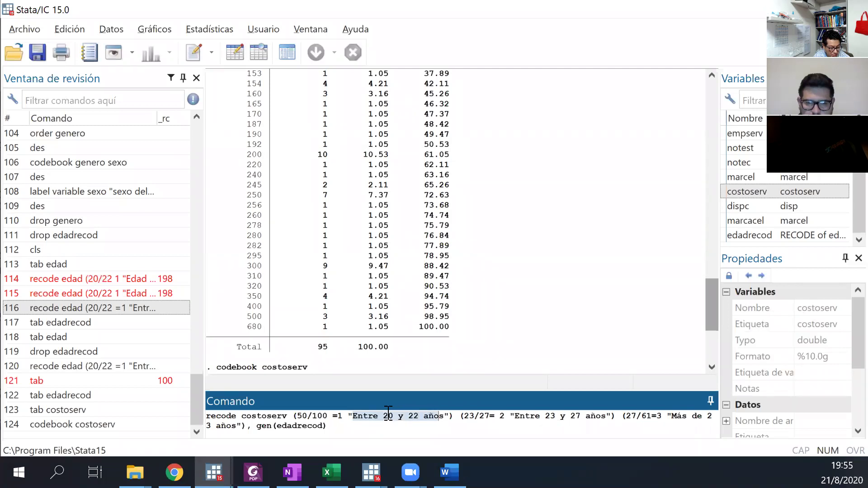
type("Cost d")
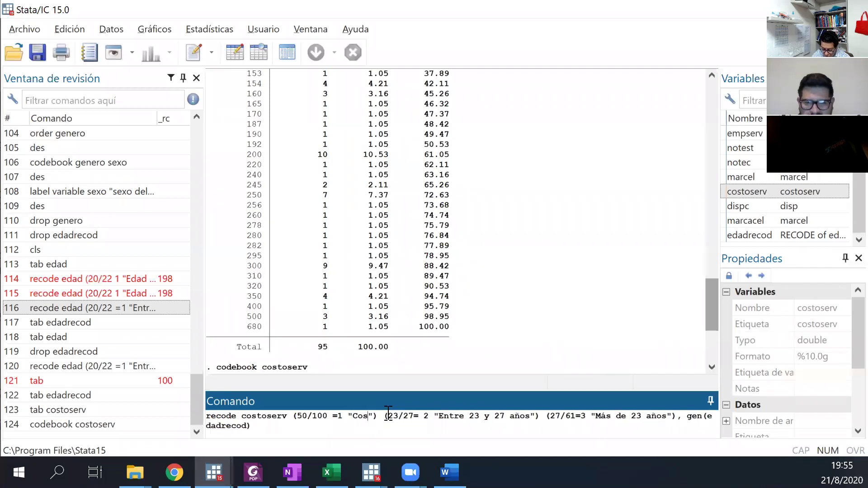
type("e sev ")
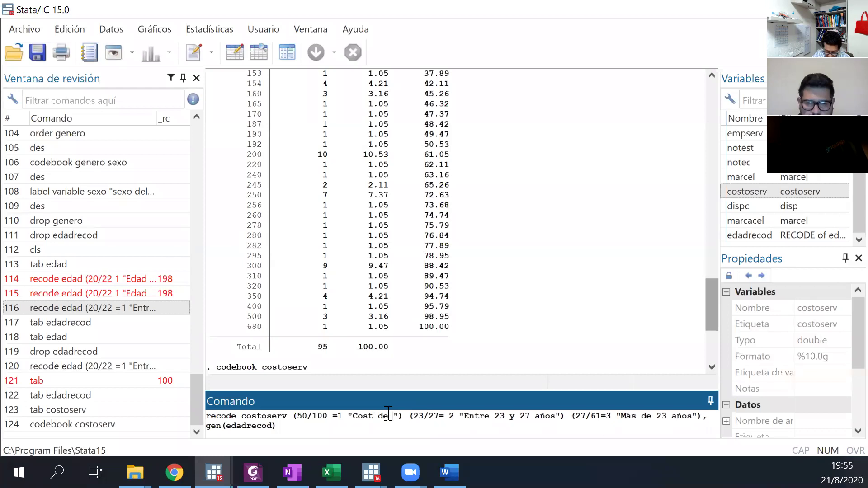
type("bajo")
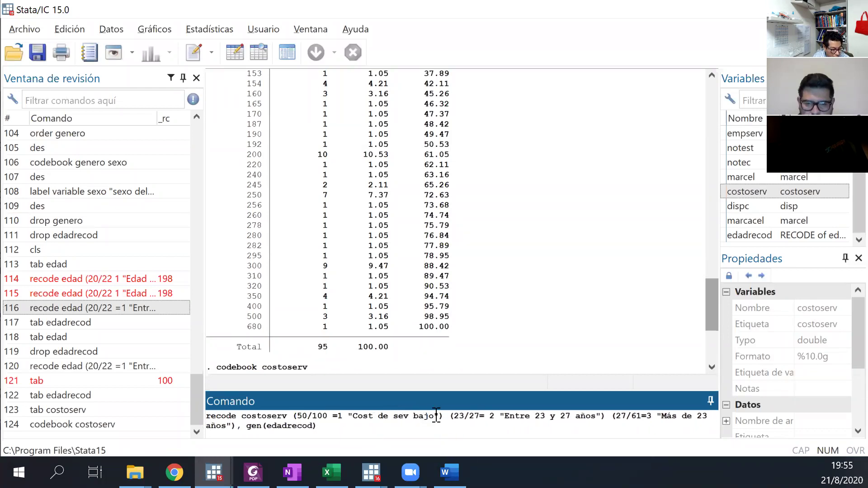
Set the second group's range in the recode command to 101/200
left_click(458, 416)
key("BackSpace")
key("BackSpace")
type("1001")
key("BackSpace")
key("BackSpace")
type("101")
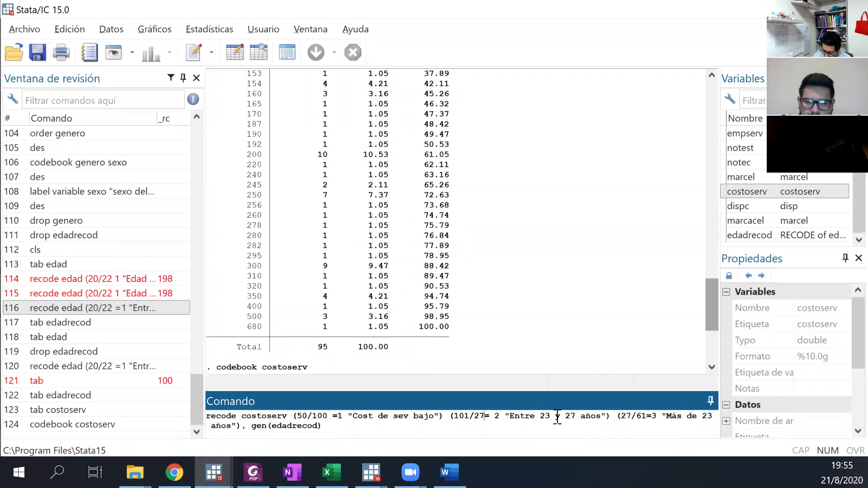
key("BackSpace")
type("00")
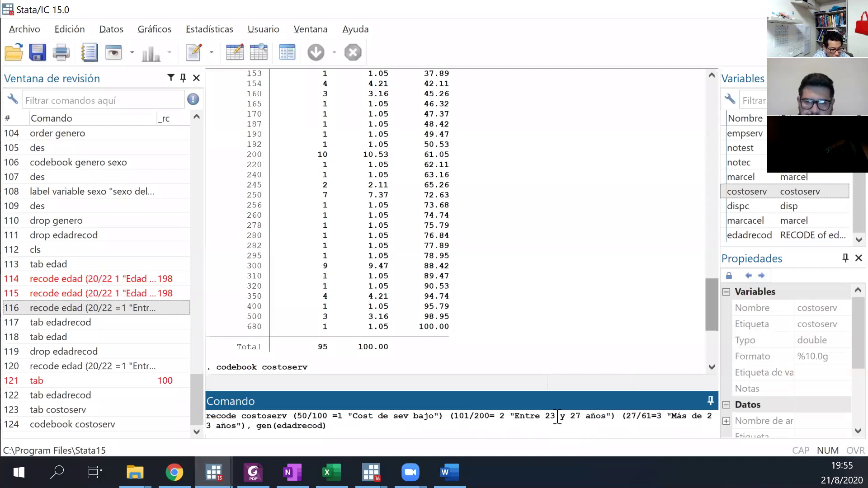
Replace the second group's label in the recode command with "Cost inter"
key("Right")
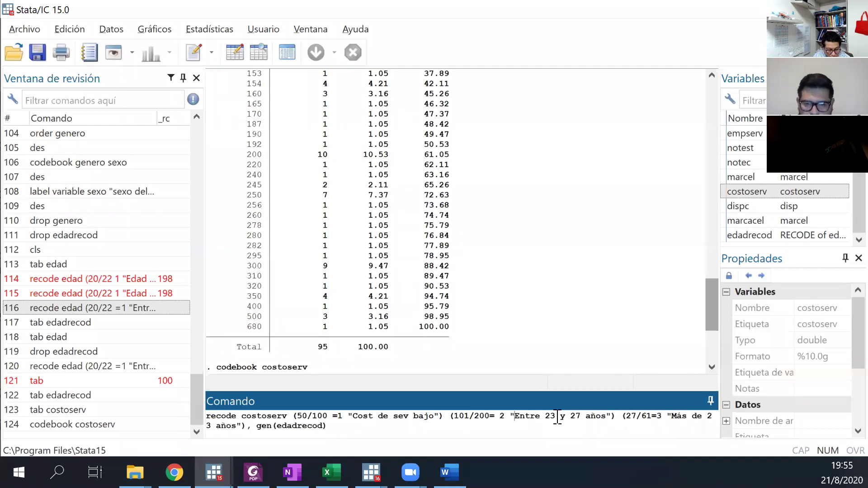
key("shift+Right")
key("shift+Right")
key("shift+Right")
key("shift+Right")
key("shift+Right")
key("shift+Right")
key("shift+Right")
key("shift+Right")
key("shift+Right")
key("shift+Right")
key("shift+Right")
key("BackSpace")
type("Cost inter")
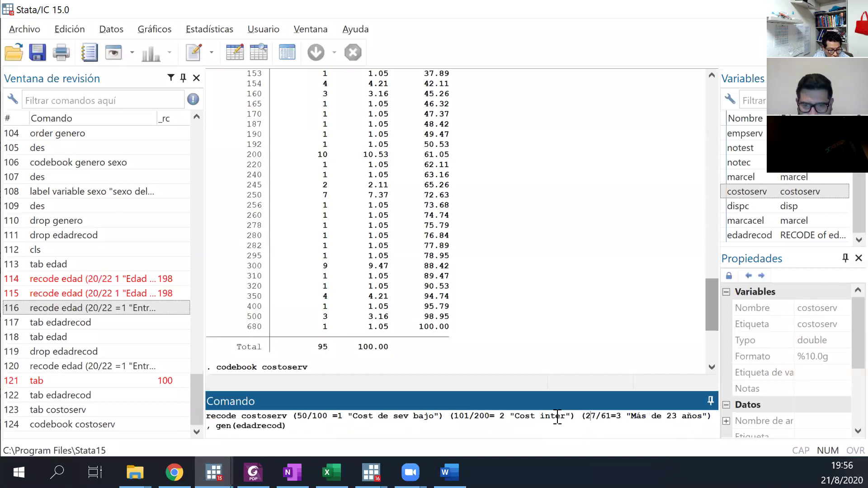
Set the third group's range in the recode command to 201/700
key("BackSpace")
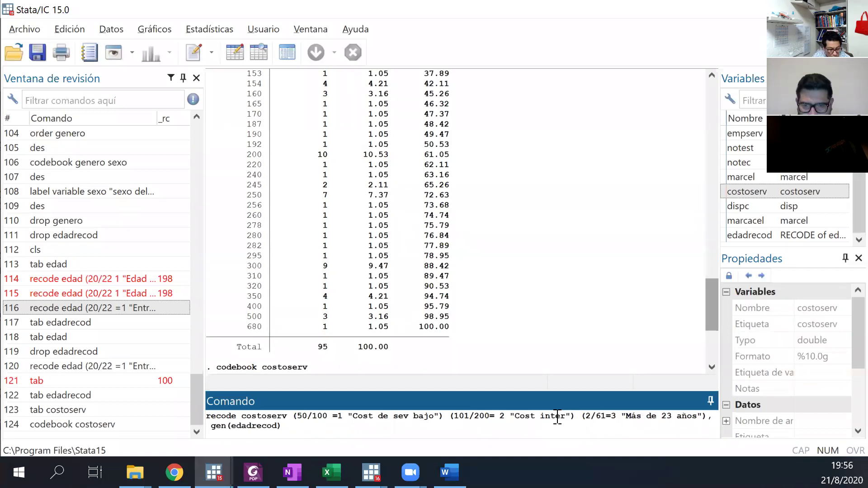
type("01")
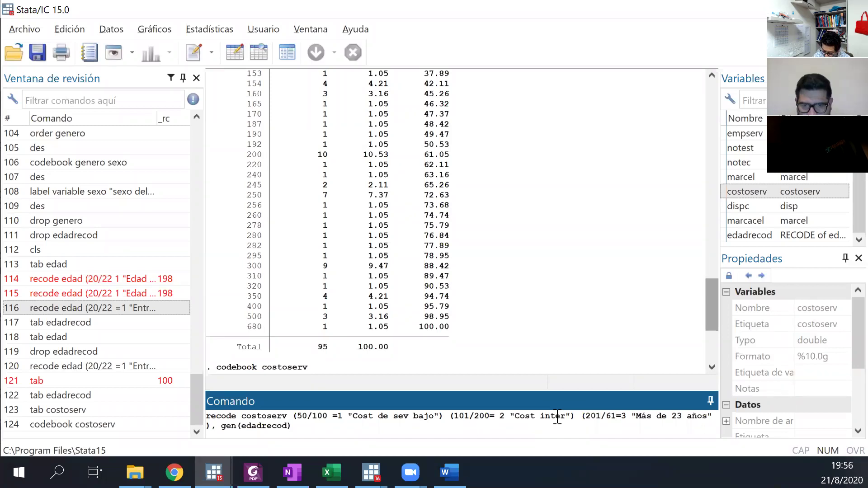
key("BackSpace")
key("BackSpace")
type("700")
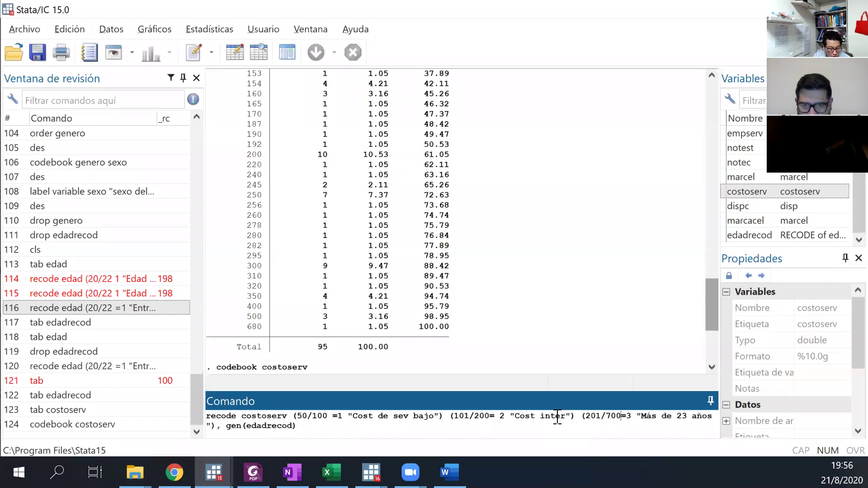
Replace the third group's label in the recode command with "costo mas de 200"
left_click_drag(641, 417, 722, 417)
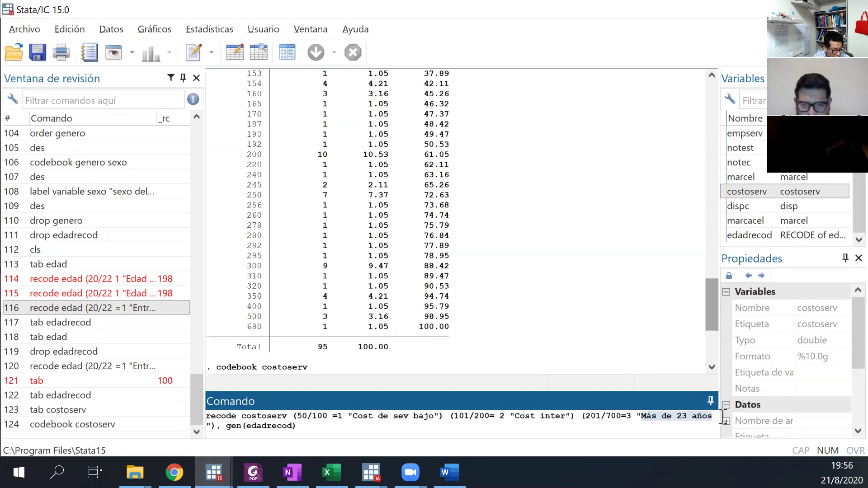
type("cos")
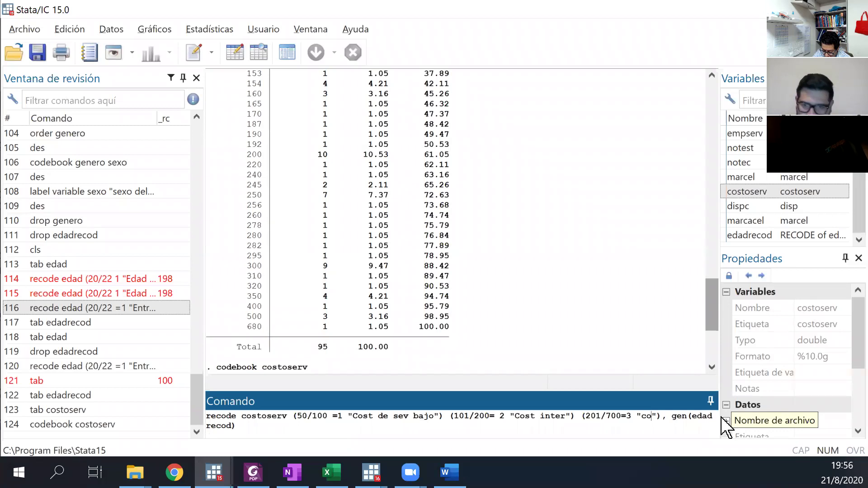
type("to mas de ")
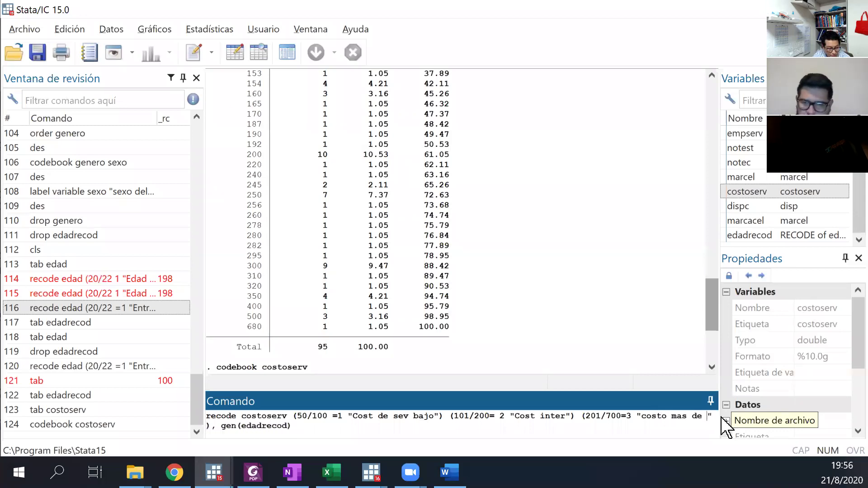
type("200")
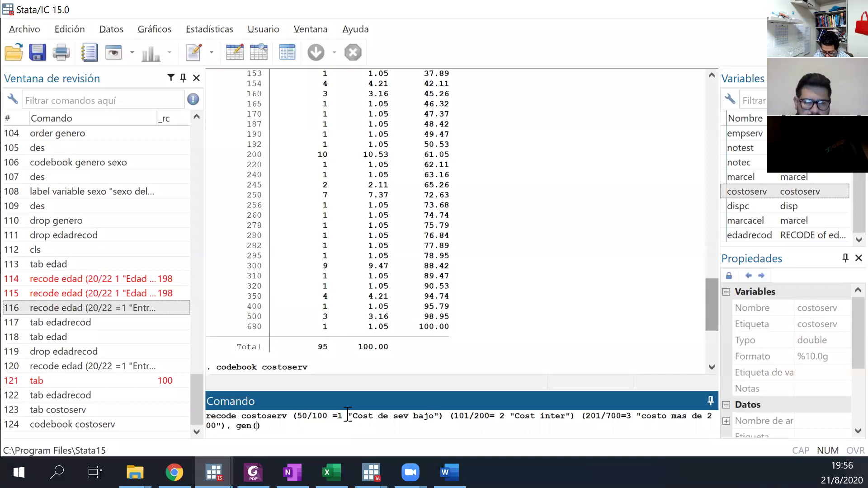
Name the generated variable cosrecod and run the costoserv recode command
type("costrecod")
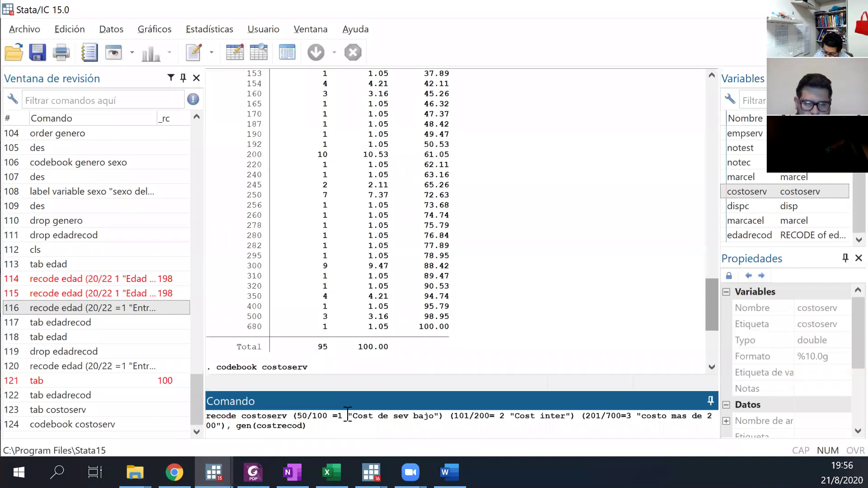
key("BackSpace")
key("BackSpace")
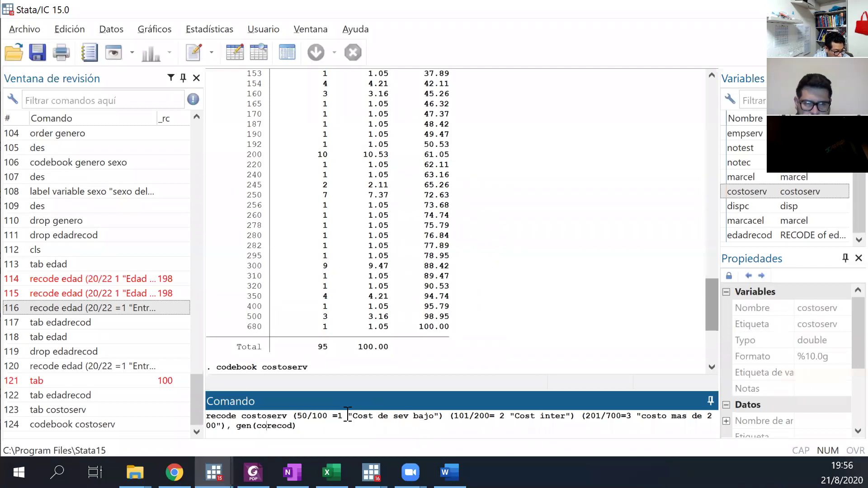
type("s")
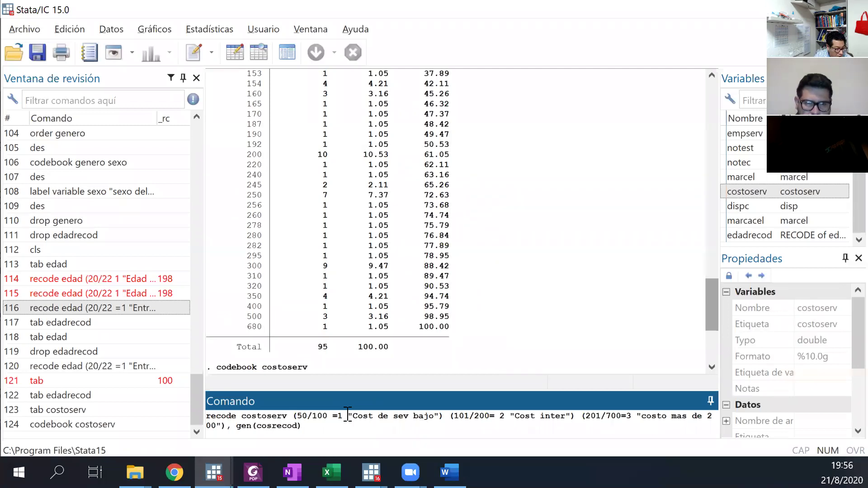
key("Return")
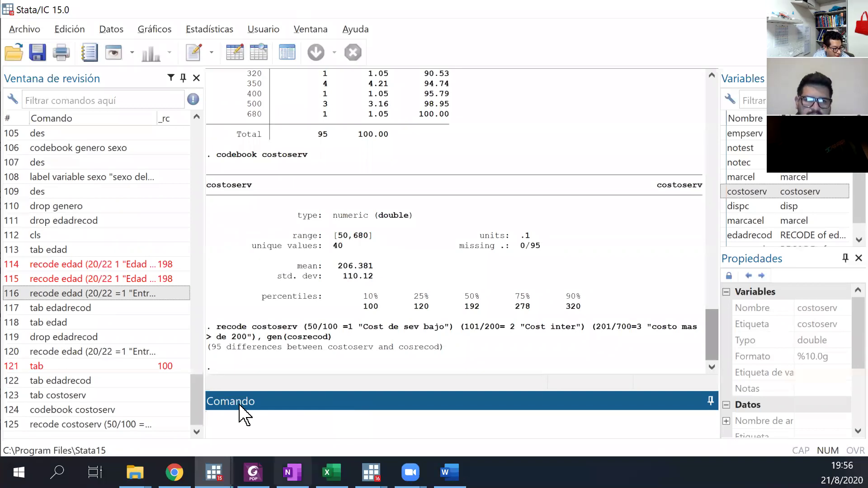
Tabulate cosrecod to check the frequencies of the new cost groups
type("tab")
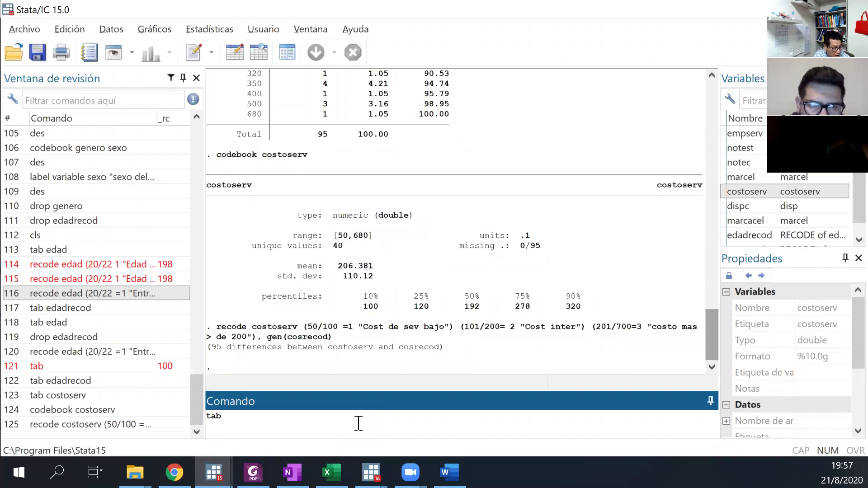
type("cosrecod")
key("Return")
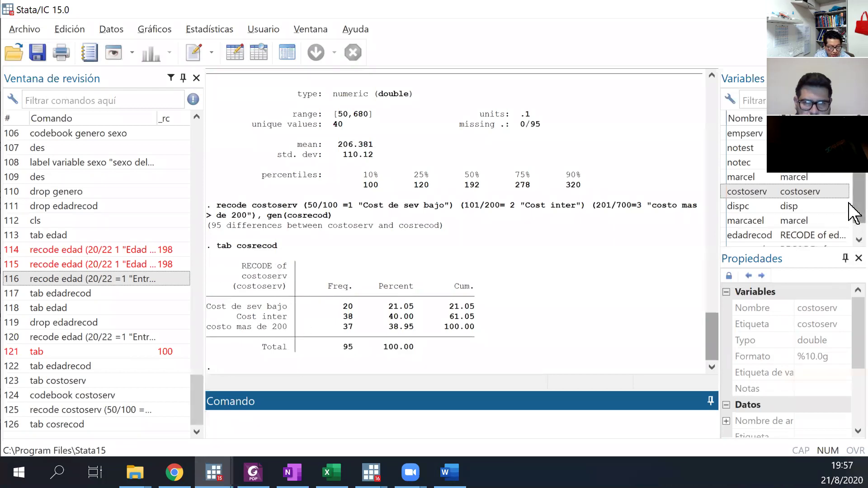
Drop the recoded variable cosrecod from the dataset
scroll(855, 213, "down", 1)
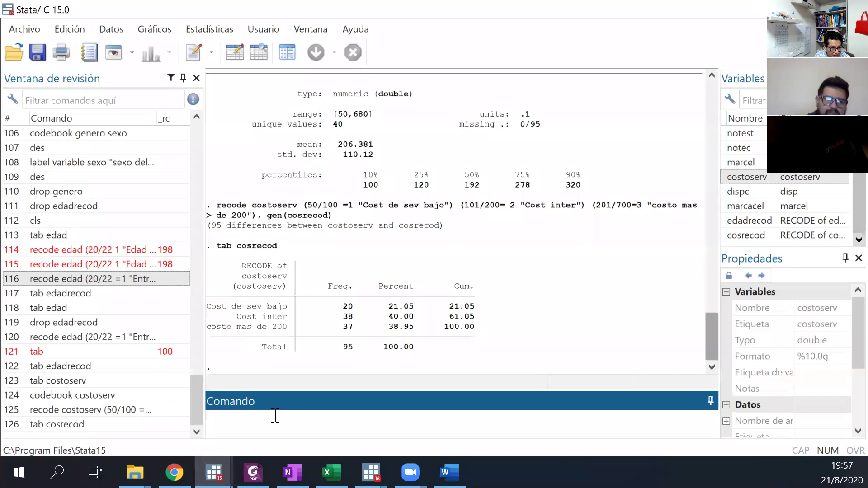
type("drop")
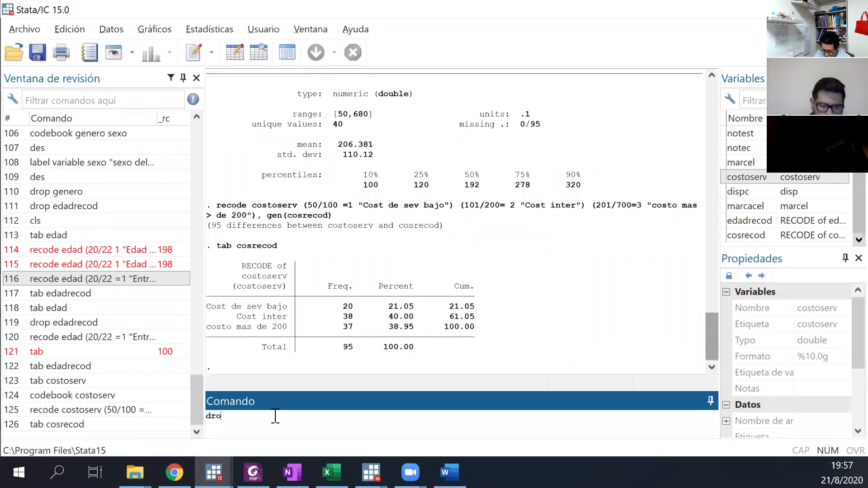
left_click(745, 235)
double_click(745, 235)
key("Return")
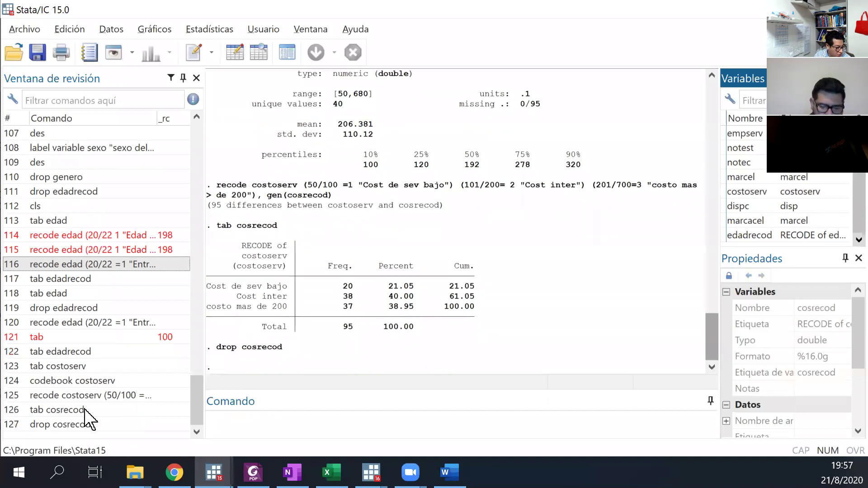
Recall the costoserv recode command and change the first group's label to "hasta 100bs bajo"
left_click(75, 395)
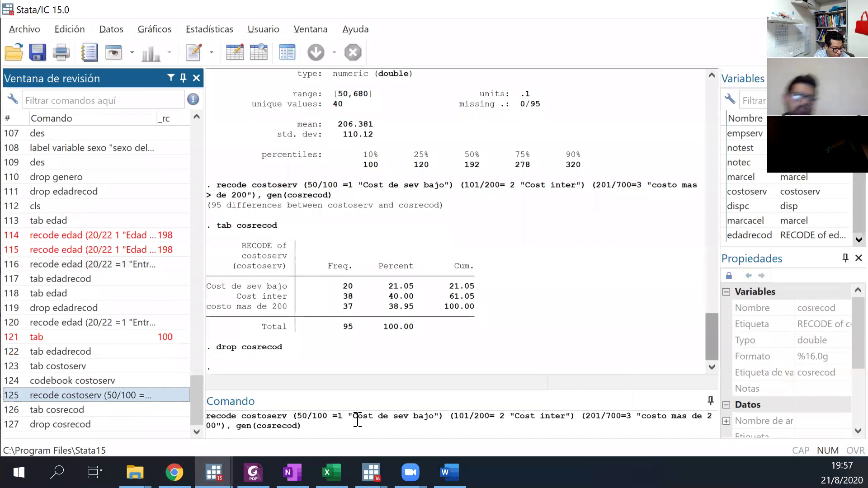
left_click(378, 416)
key("Right")
key("Right")
key("Right")
key("Right")
key("Right")
key("Right")
key("Left")
key("Left")
key("Left")
key("Left")
key("Left")
key("Left")
key("Left")
key("Left")
key("Left")
key("Left")
key("shift+Right")
key("shift+Right")
key("shift+Right")
key("shift+Right")
key("shift+Right")
key("shift+Right")
key("shift+Right")
key("shift+Right")
key("shift+Right")
key("shift+Right")
key("shift+Right")
key("shift+Right")
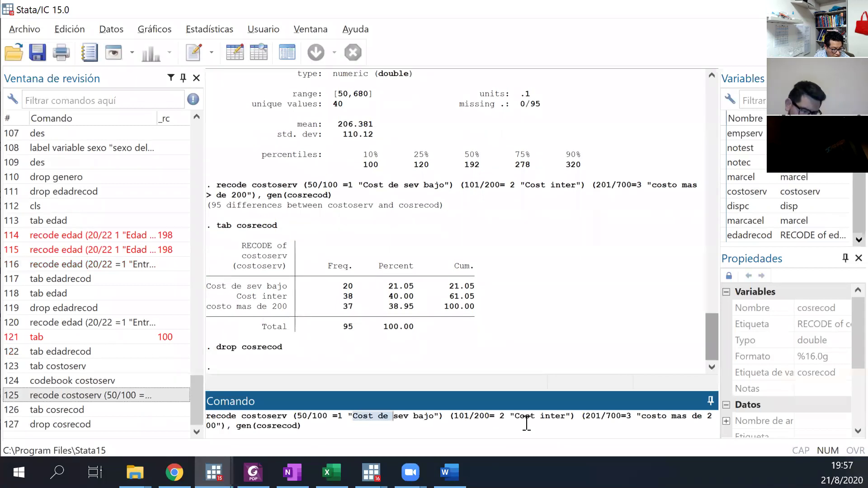
key("shift+Left")
key("shift+Left")
key("shift+Right")
type("hasta 100bs")
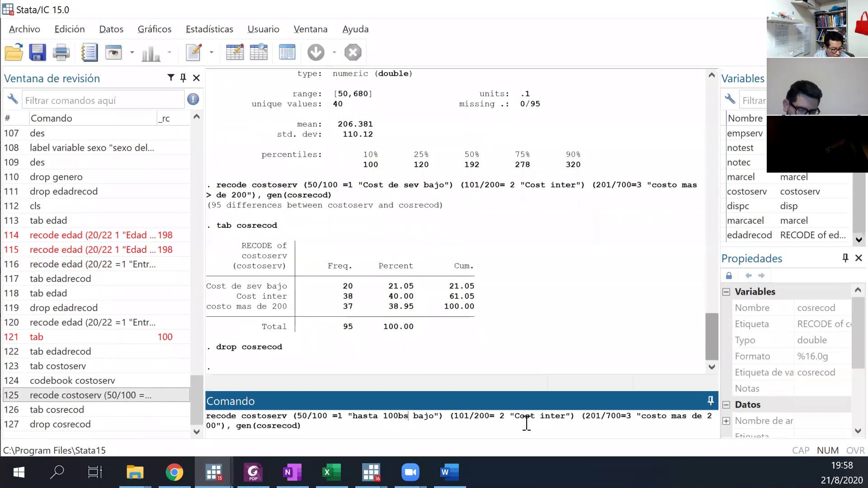
Replace the second group's label in the recode command with "Entre 101 y 200"
key("Right")
key("Right")
key("Right")
key("Right")
type("Entre ")
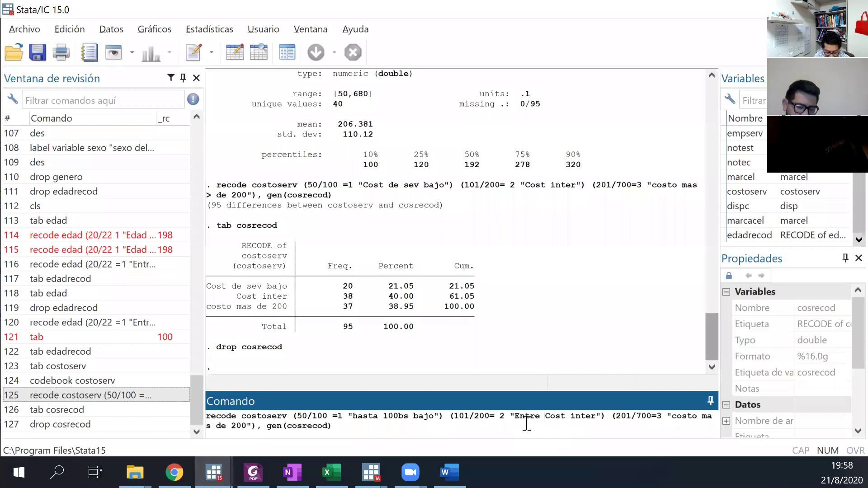
type("101 y 200")
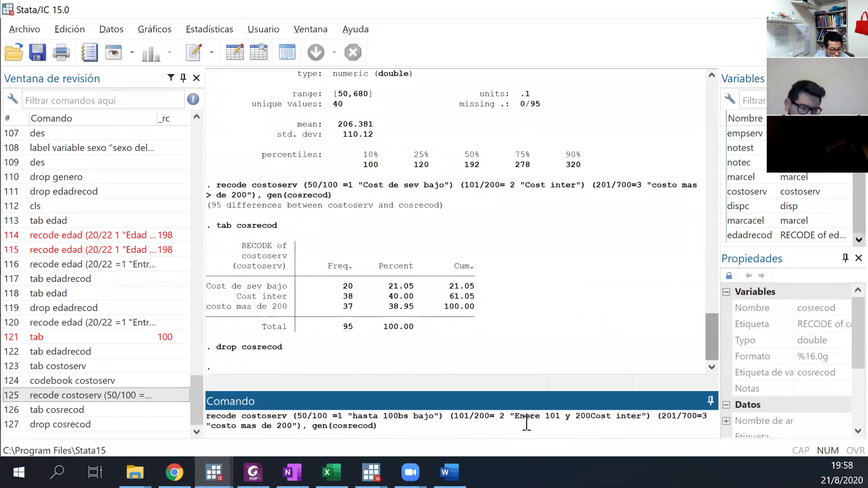
key("Delete")
key("Delete")
key("Delete")
key("Delete")
key("Delete")
key("Delete")
key("Delete")
key("Delete")
key("Delete")
key("Delete")
Replace the third group's label with "Má 200" and run the costoserv recode command to generate cosrecod
key("Right")
key("Right")
key("Right")
key("Right")
key("Right")
key("Right")
key("Right")
key("Right")
key("Right")
key("Right")
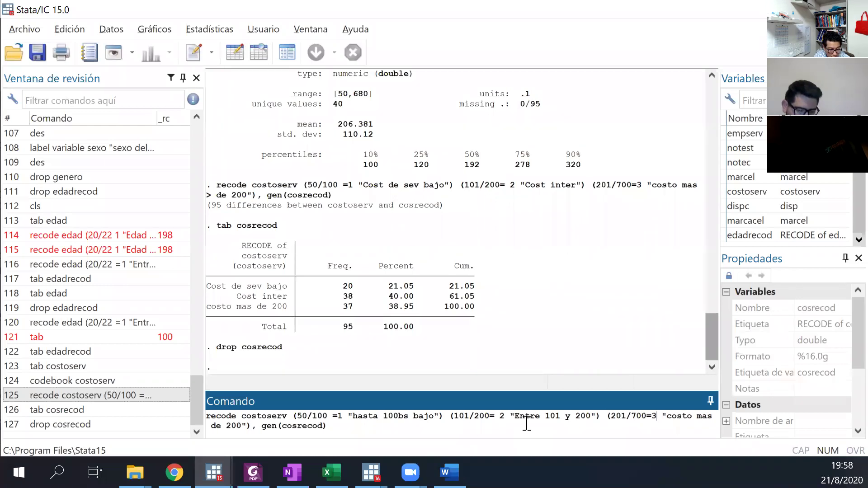
key("shift+Right")
key("shift+Right")
key("shift+Right")
key("shift+Right")
key("shift+Right")
key("shift+Right")
key("shift+Right")
key("shift+Right")
key("shift+Right")
key("shift+Right")
key("shift+Right")
key("shift+Right")
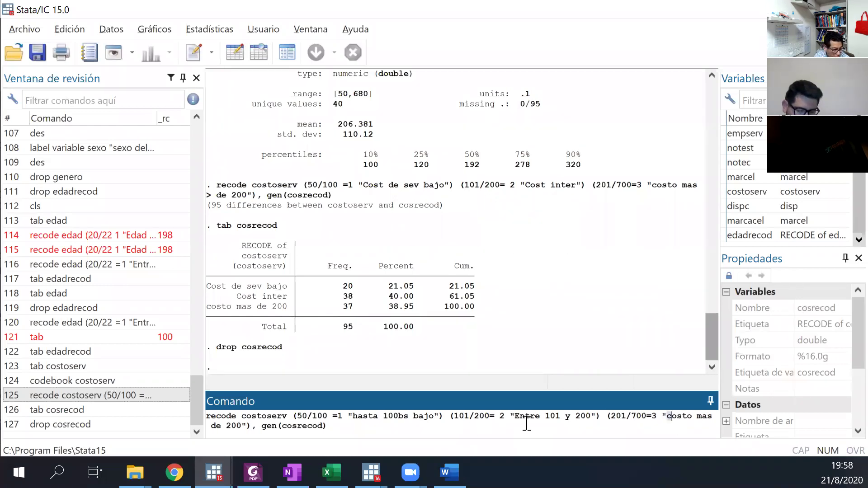
type("Má")
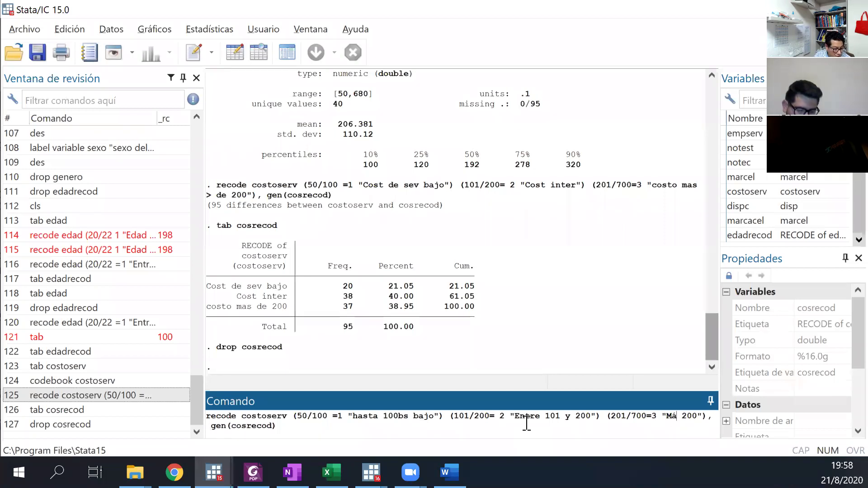
key("Return")
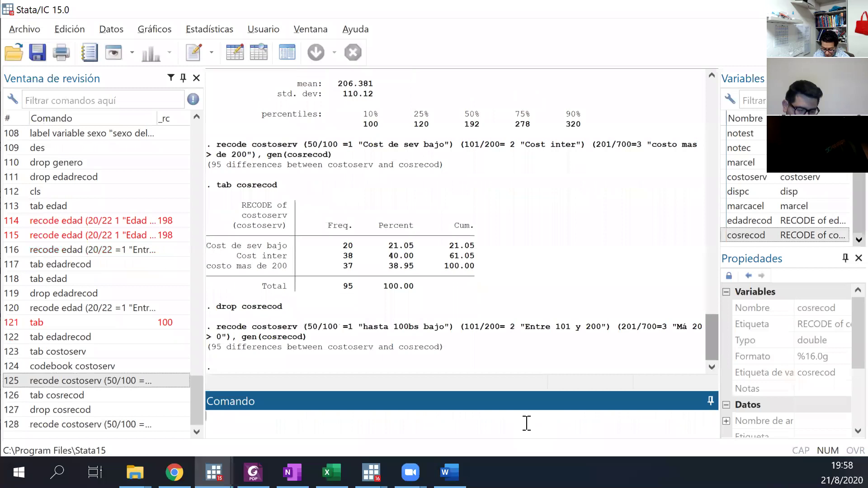
Tabulate cosrecod again to check the frequencies under the revised labels
key("Page_Up")
key("Page_Up")
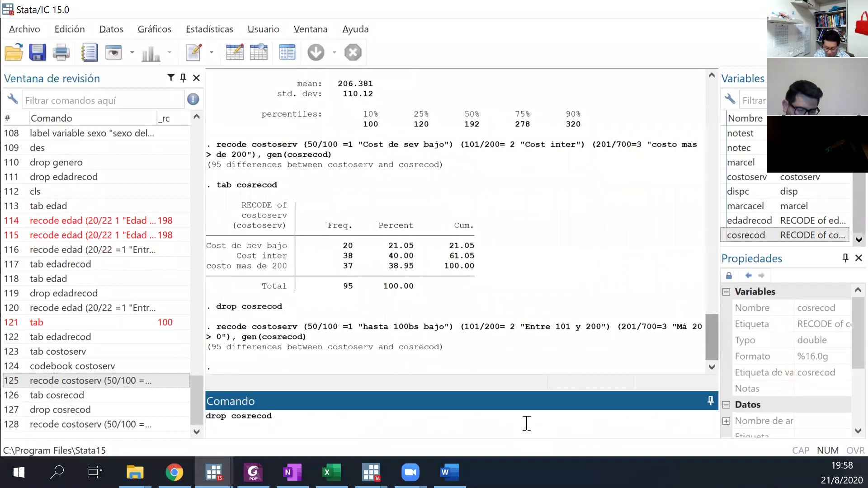
key("Page_Up")
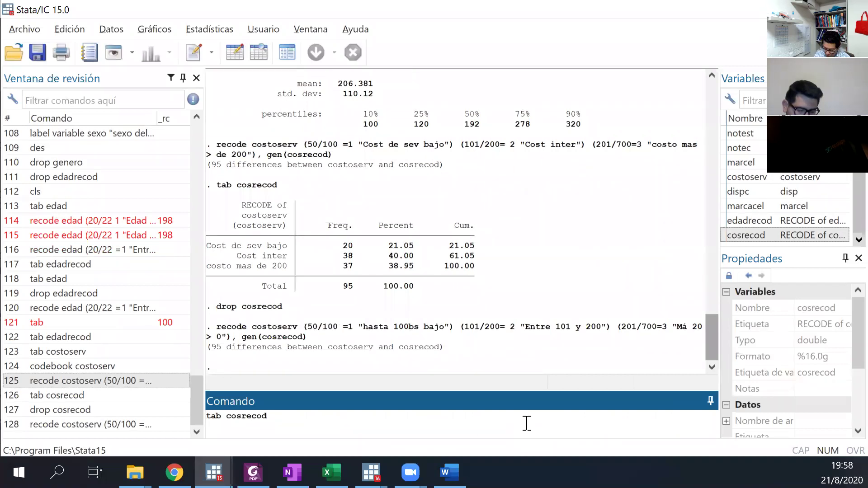
key("Return")
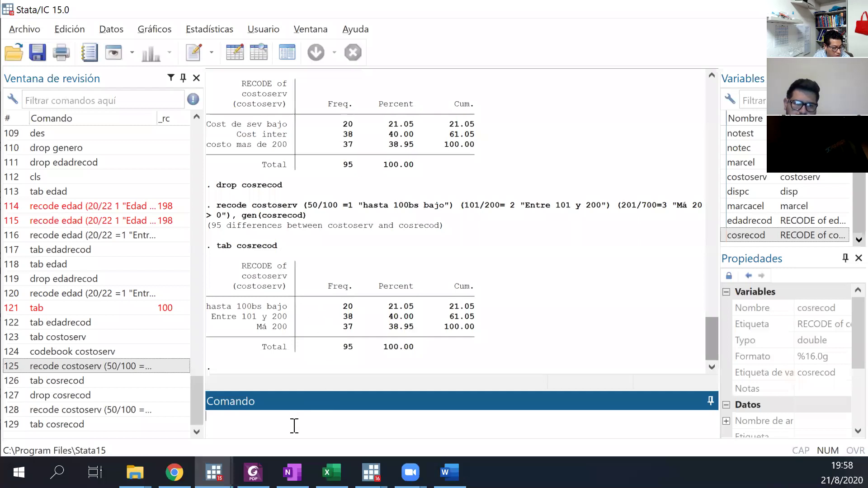
Try to cross-tabulate edadrecod against the unrecoded costoserv with the tab command
type("table")
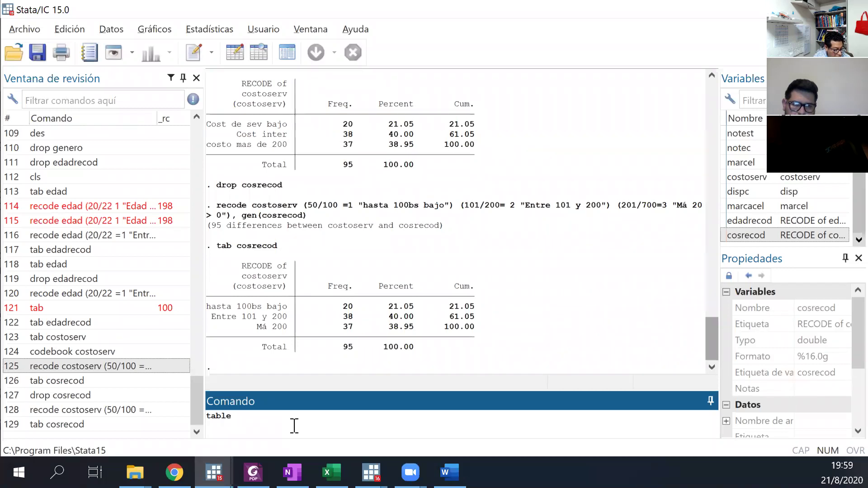
key("BackSpace")
key("BackSpace")
key("BackSpace")
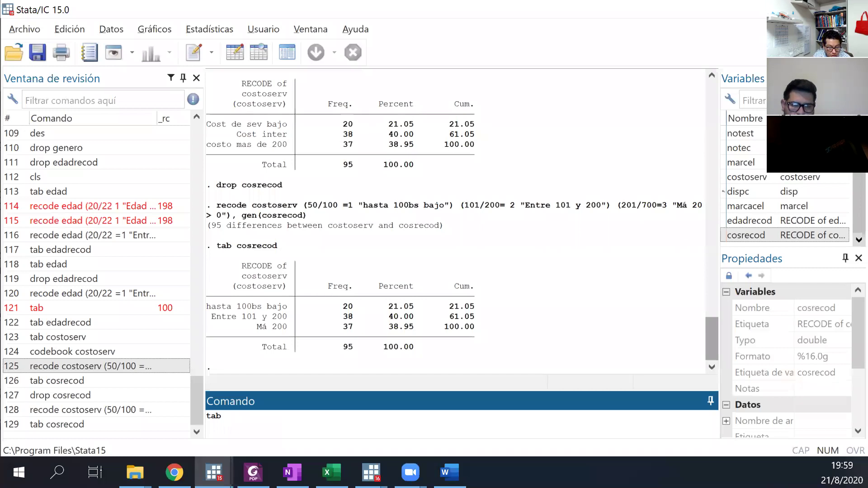
left_click(762, 221)
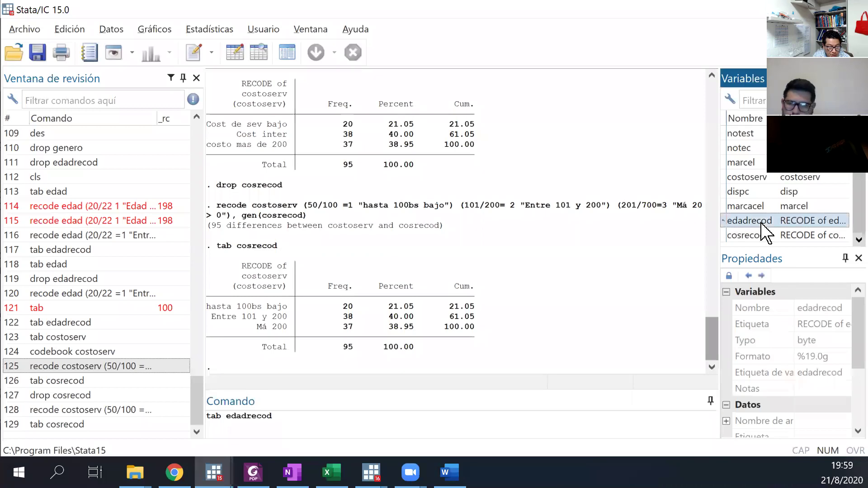
left_click(748, 178)
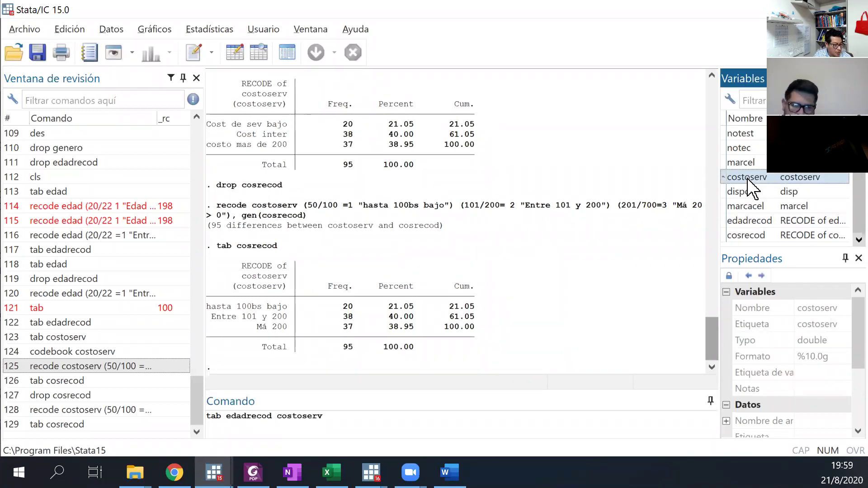
key("Return")
Create a two-way table of edadrecod by cosrecod with the table command
type("table")
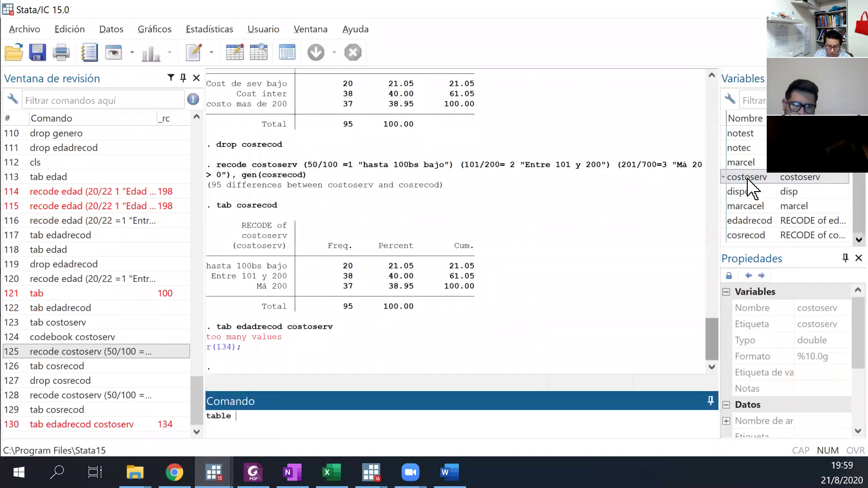
double_click(752, 221)
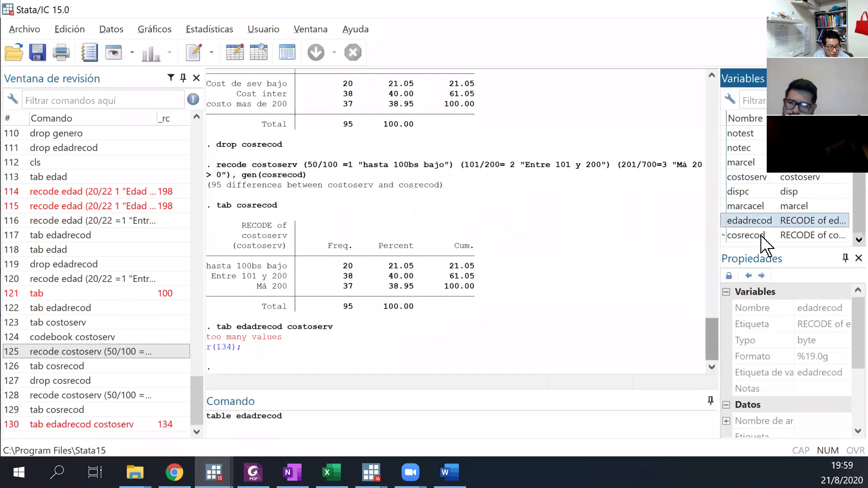
double_click(762, 236)
key("Return")
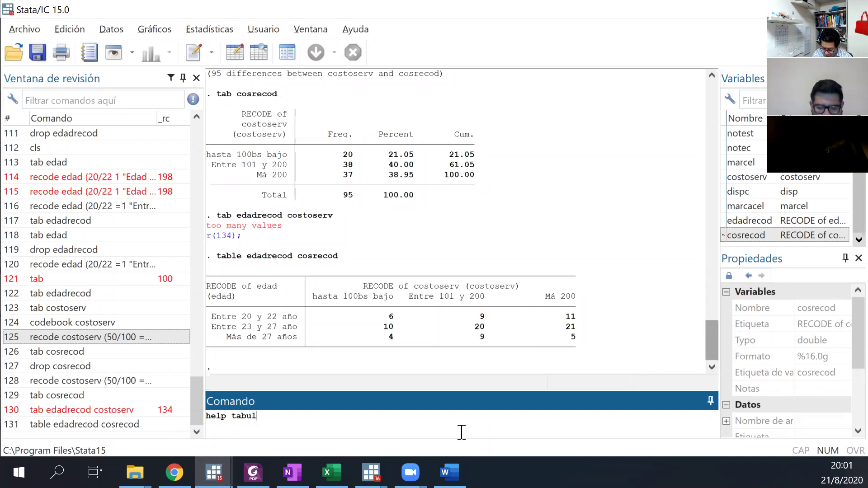
Open the help for tabulate and examine the syntax and options of tabulate twoway
key("Return")
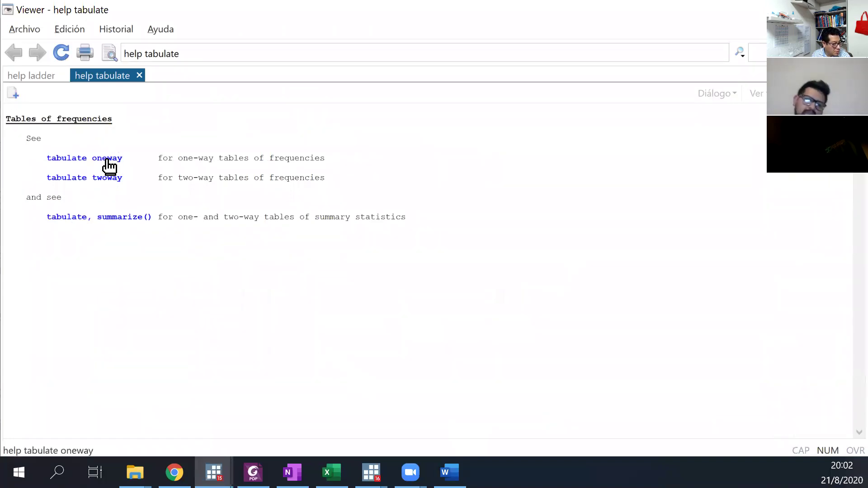
left_click(109, 181)
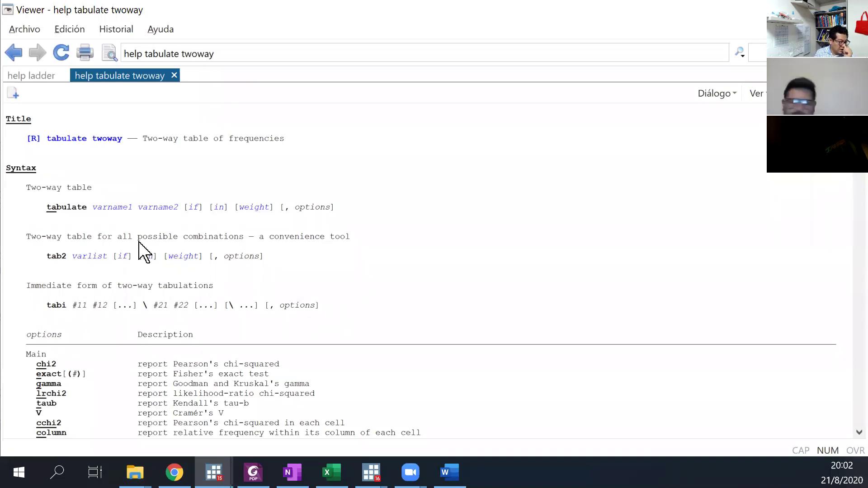
scroll(73, 357, "down", 1)
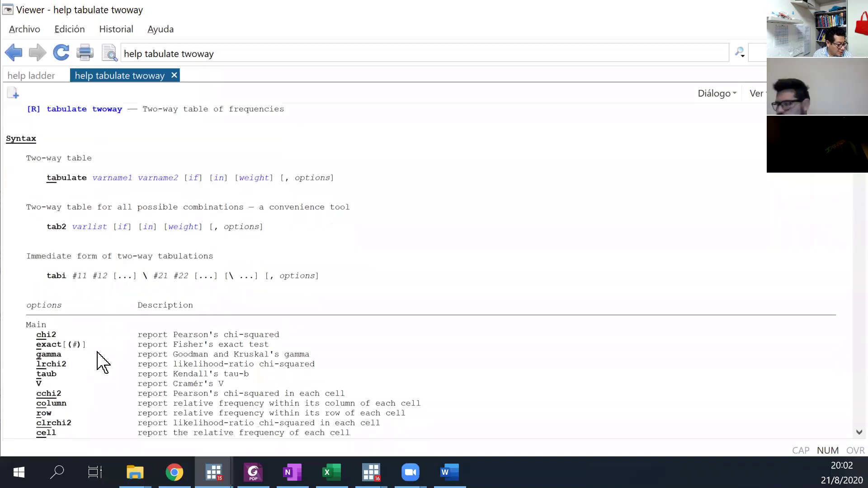
scroll(177, 326, "down", 1)
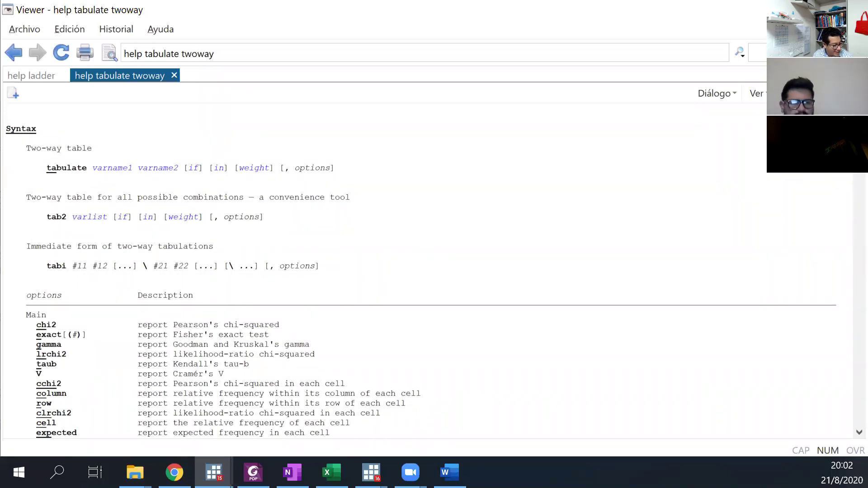
scroll(202, 358, "down", 2)
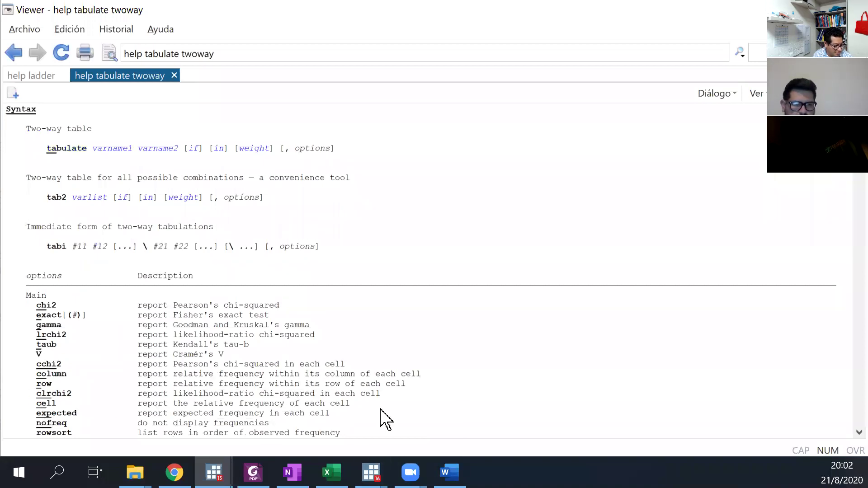
left_click(213, 473)
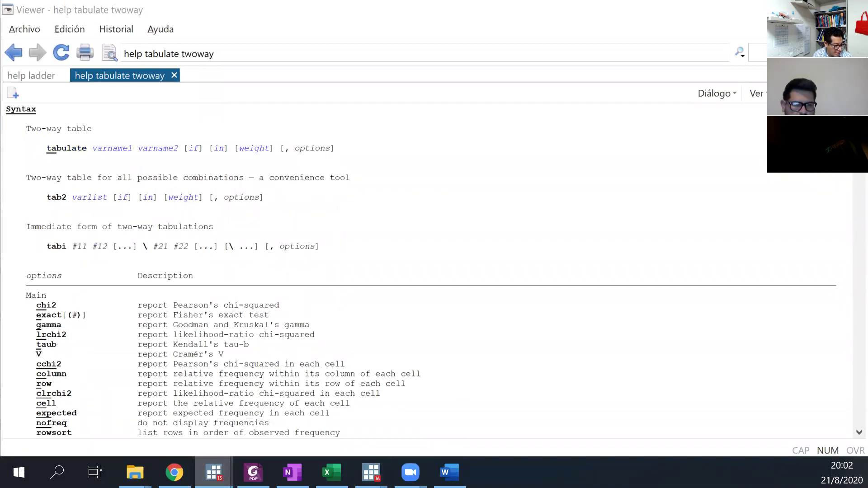
left_click(111, 441)
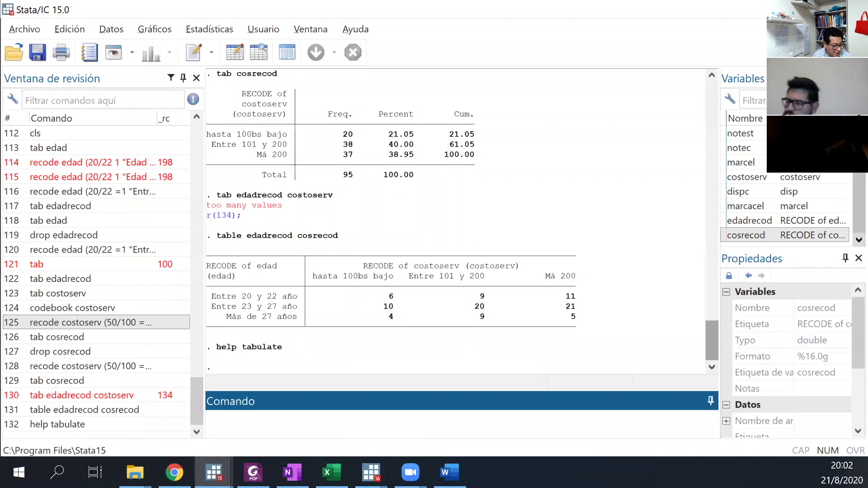
mouse_move(214, 472)
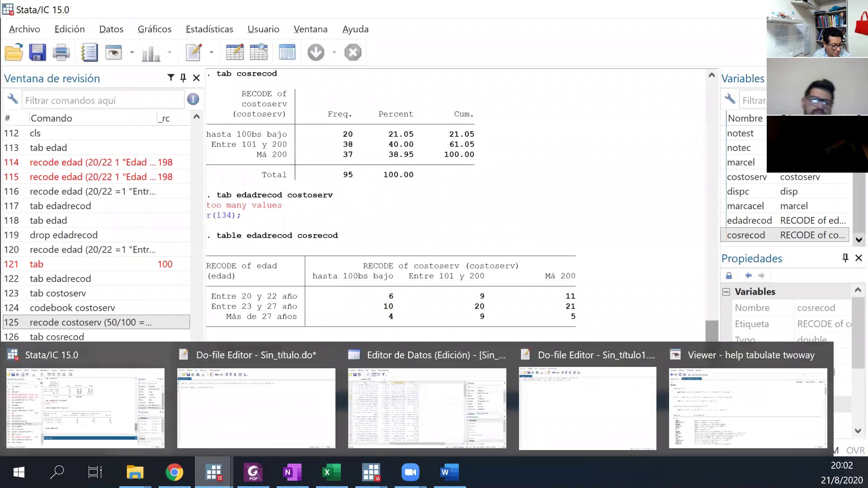
left_click(750, 441)
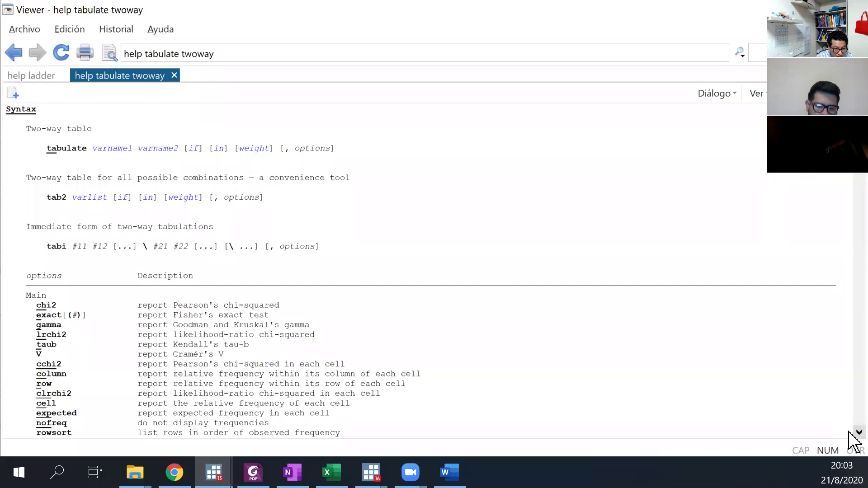
scroll(850, 433, "down", 3)
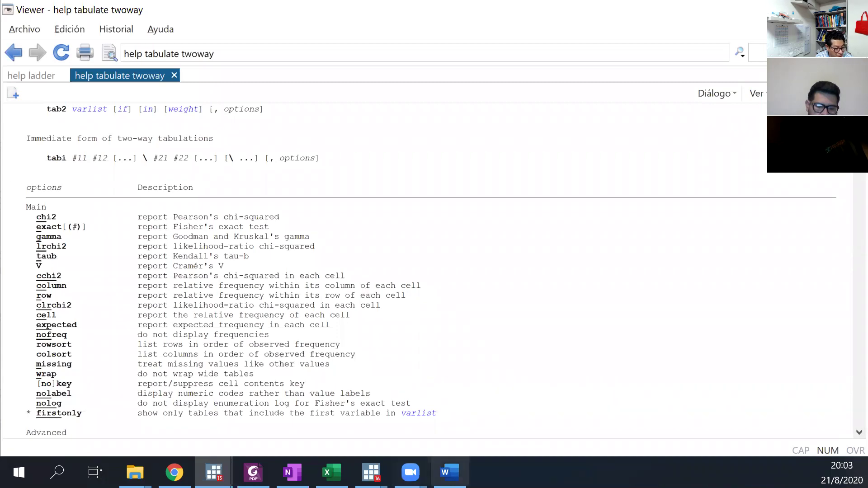
Return to the main Stata window and try to run help tabulate with the row option
mouse_move(370, 472)
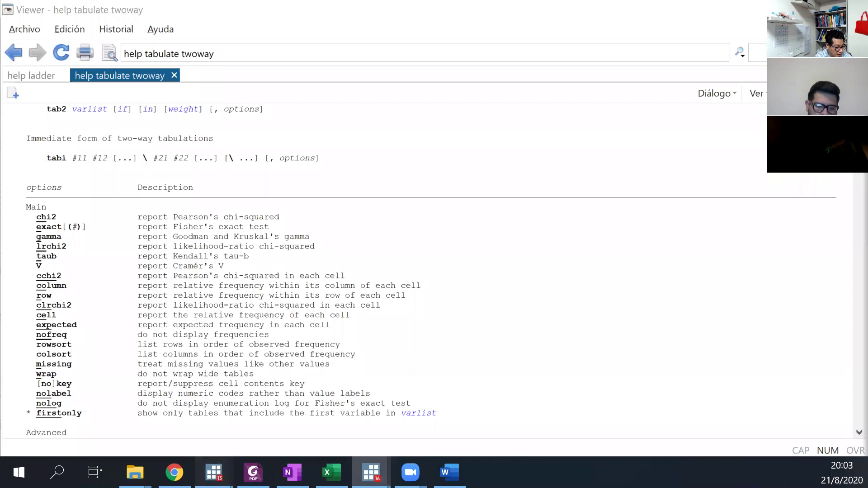
mouse_move(214, 473)
left_click(109, 434)
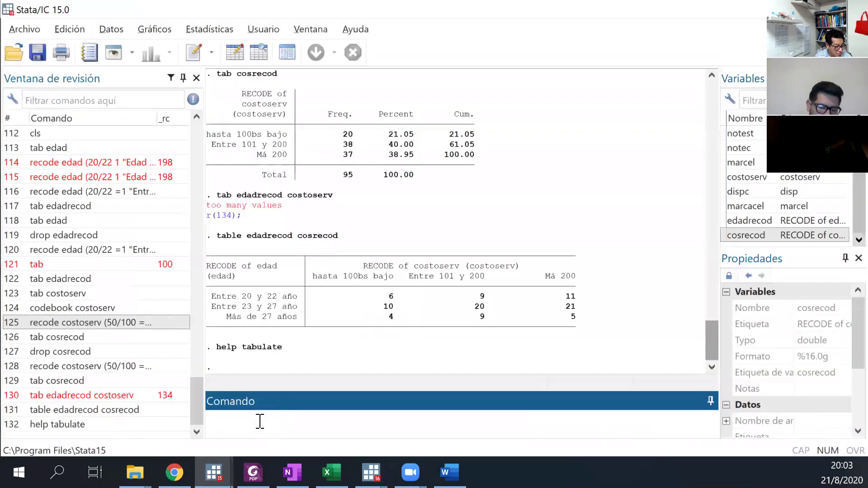
key("Page_Up")
type(", row")
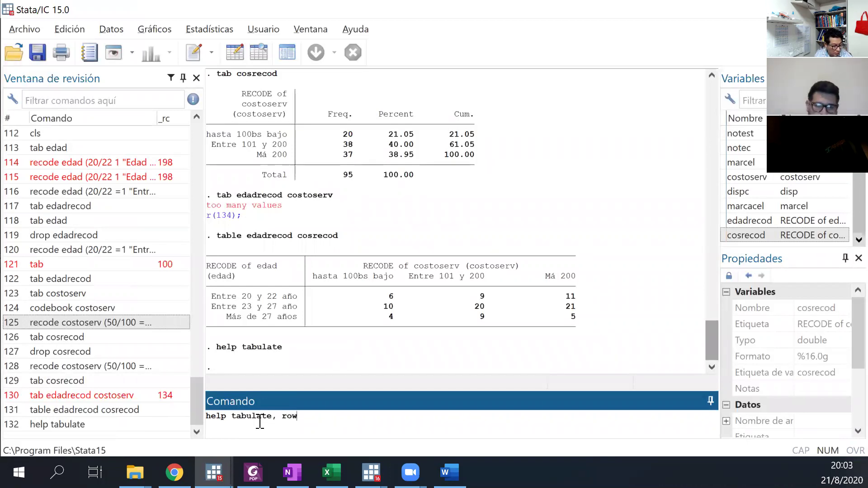
key("Return")
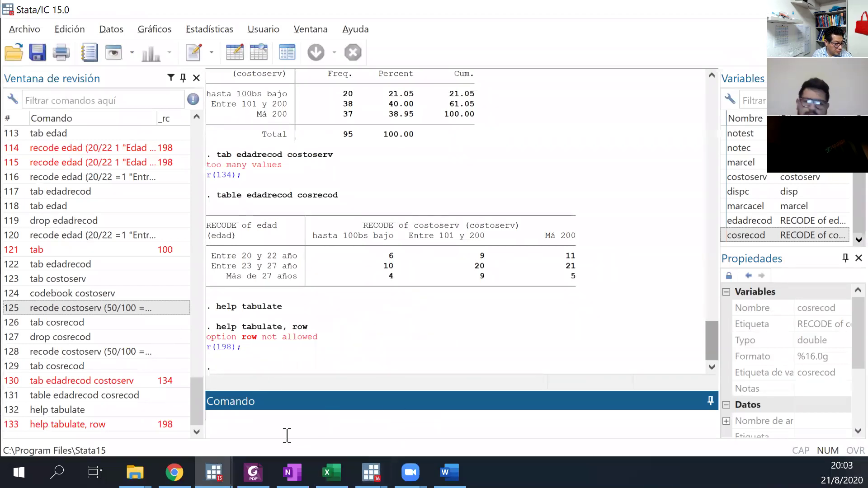
Rerun the table of edadrecod by cosrecod with the row option added
key("Page_Up")
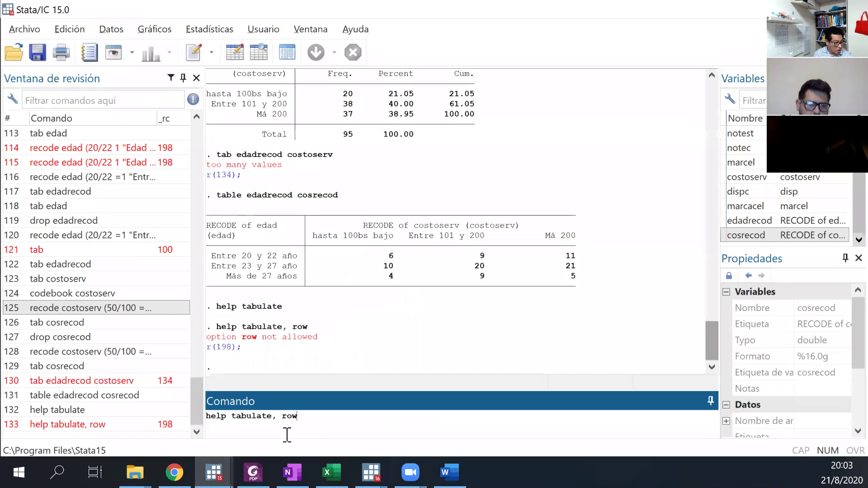
key("Page_Up")
type(",")
key("Return")
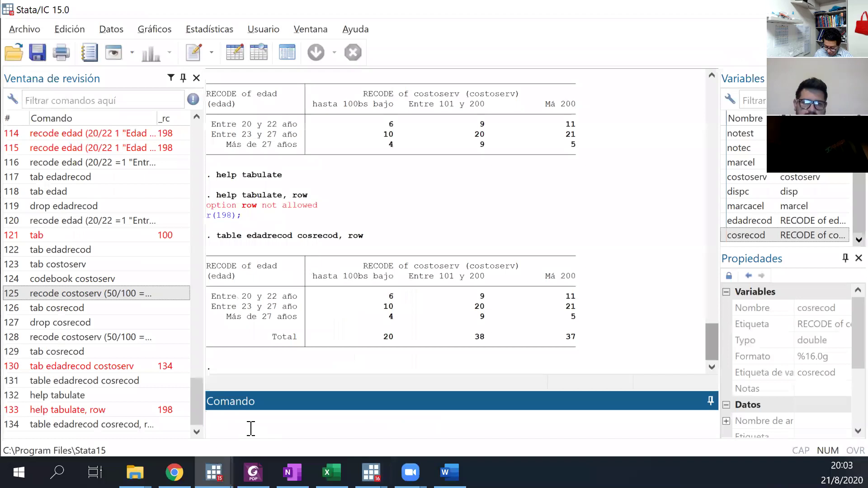
Rerun the table of edadrecod by cosrecod with both the row and col options
key("Page_Up")
type("col")
key("Return")
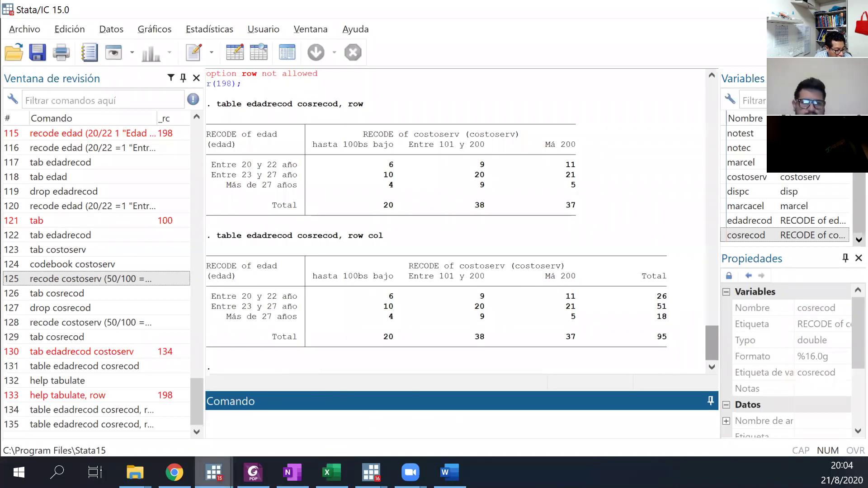
Switch to the Stata cheat sheet PDF in Chrome and examine the tabstat syntax in the Summarize Data section
mouse_move(214, 473)
left_click(174, 473)
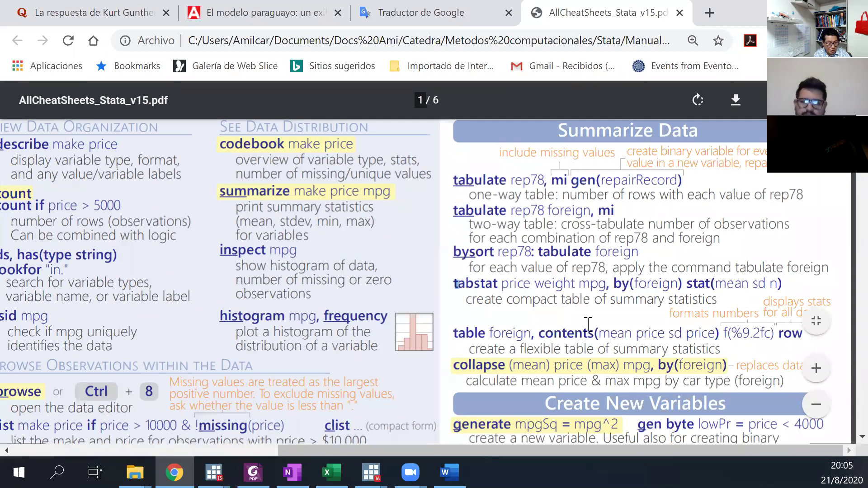
scroll(587, 324, "up", 3)
scroll(587, 324, "down", 1)
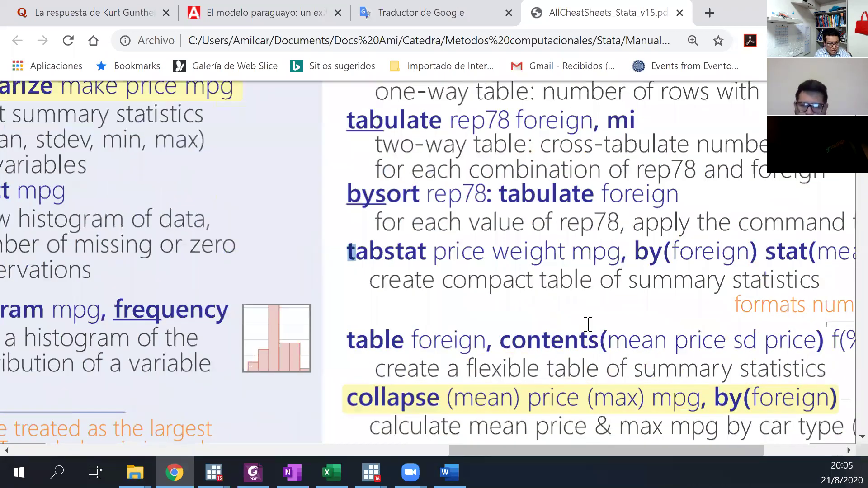
scroll(587, 324, "up", 1)
scroll(587, 323, "right", 5)
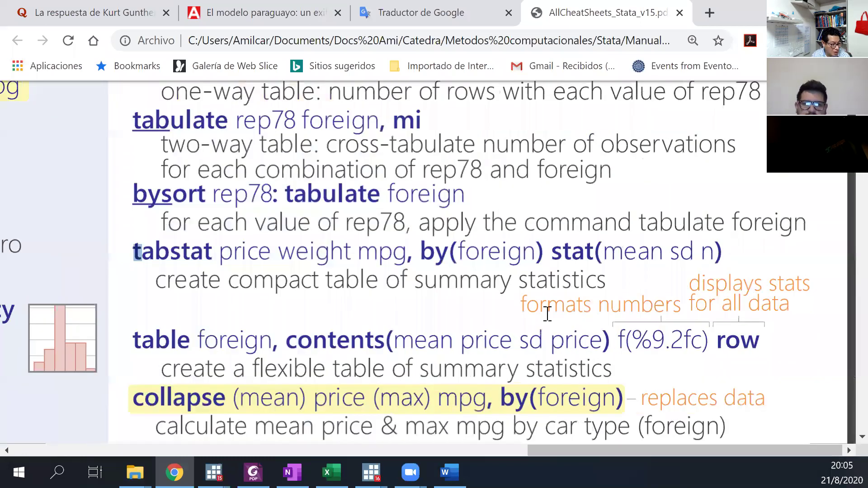
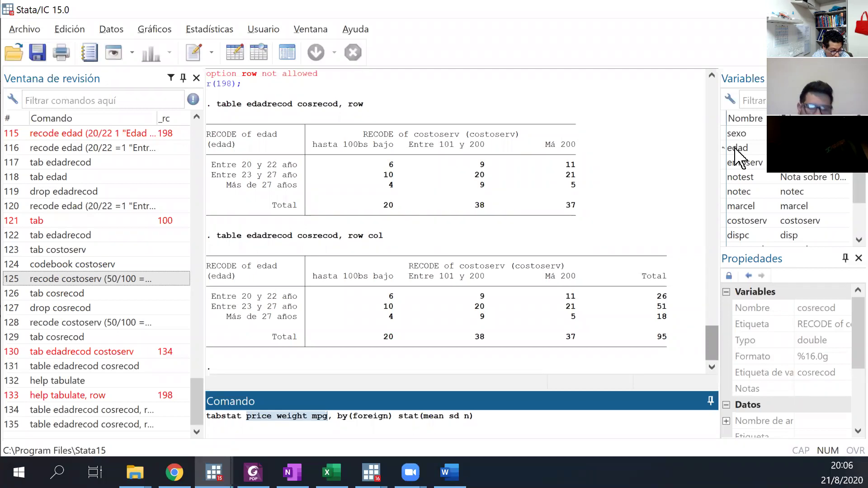
Adapt the tabstat example in Stata to edad and costoserv, grouped by empserv with mean, sd and n, and run it
double_click(735, 149)
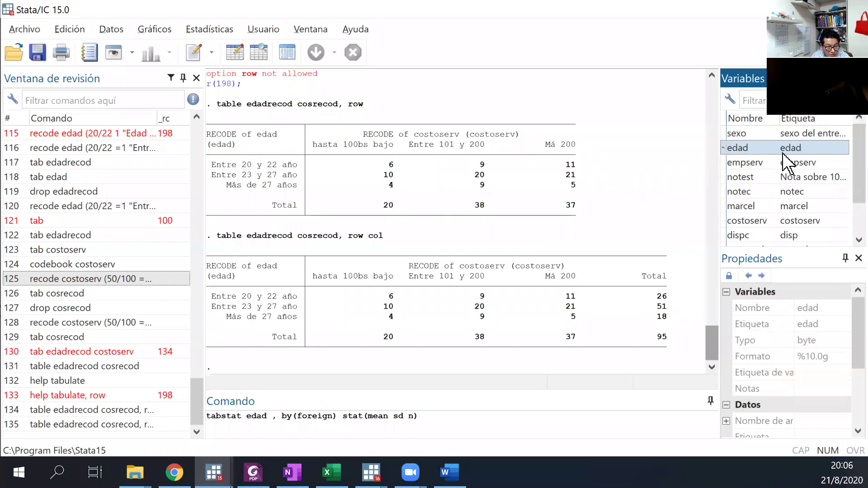
double_click(746, 221)
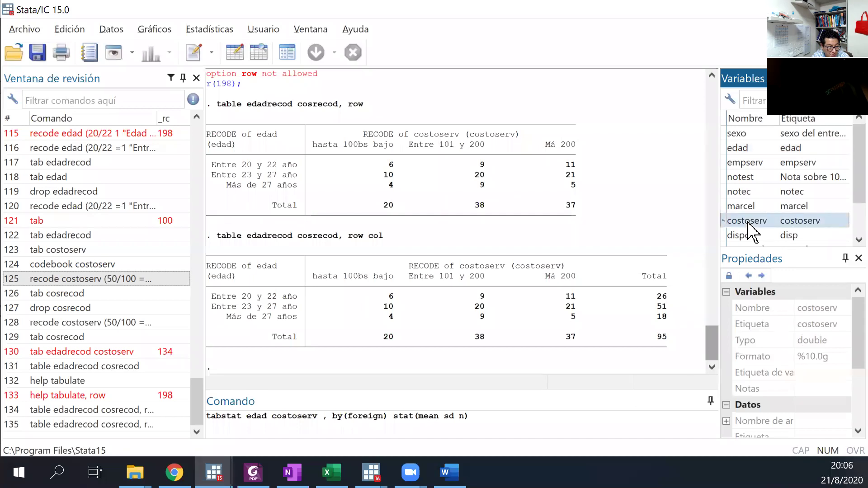
left_click(382, 415)
left_click_drag(383, 414, 348, 415)
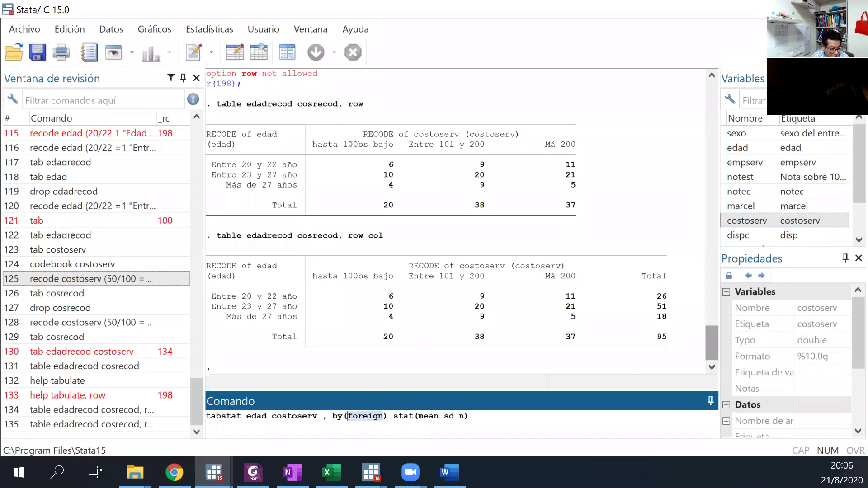
mouse_move(449, 473)
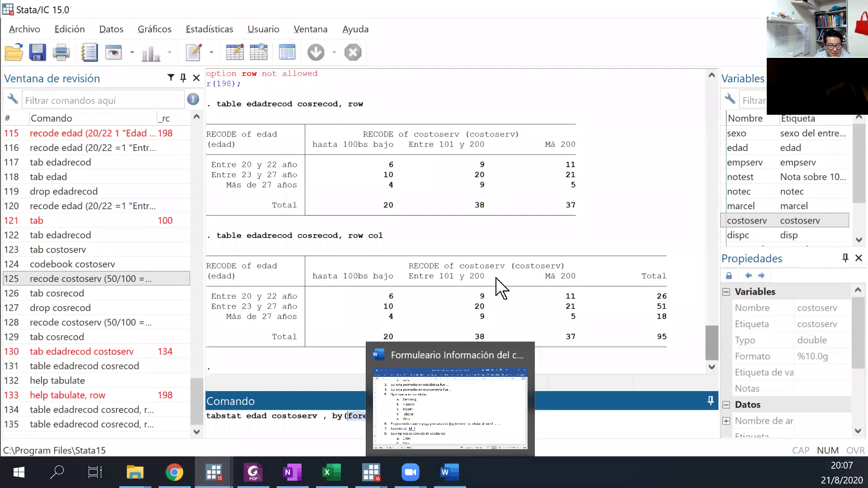
left_click(854, 233)
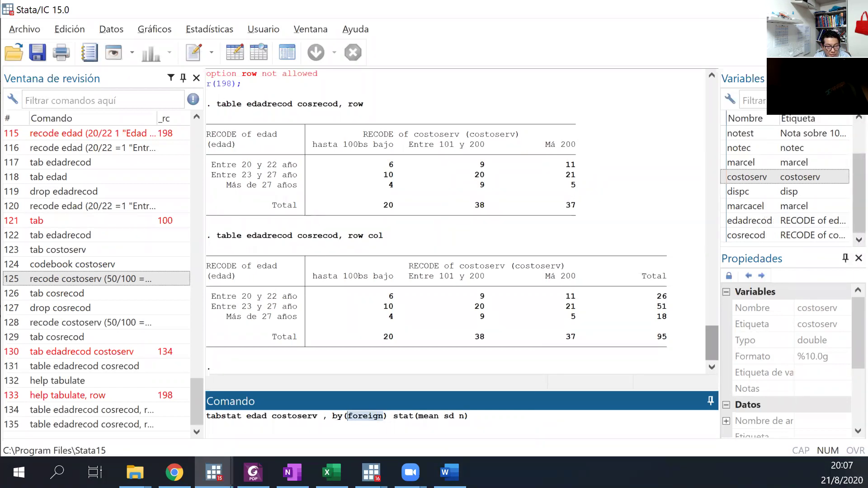
scroll(849, 119, "up", 3)
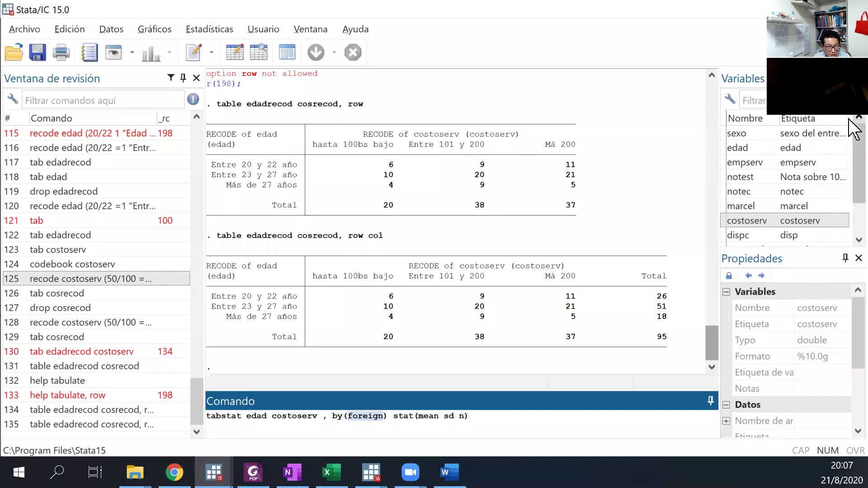
double_click(753, 163)
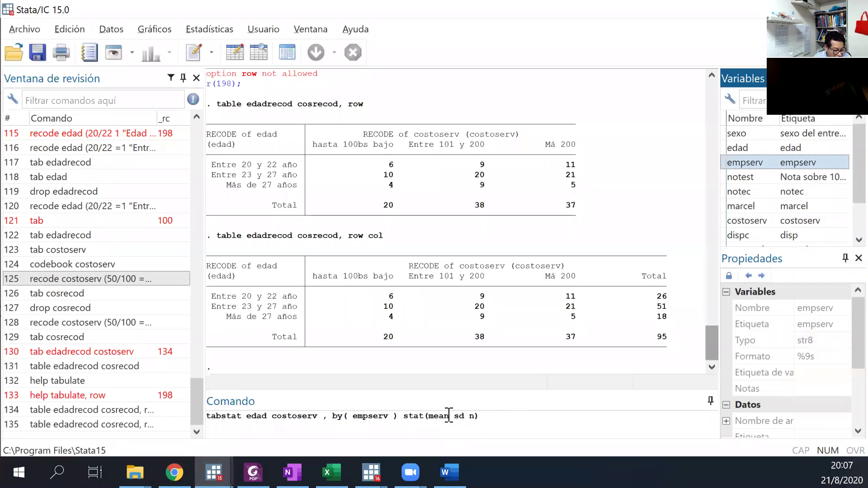
left_click(517, 423)
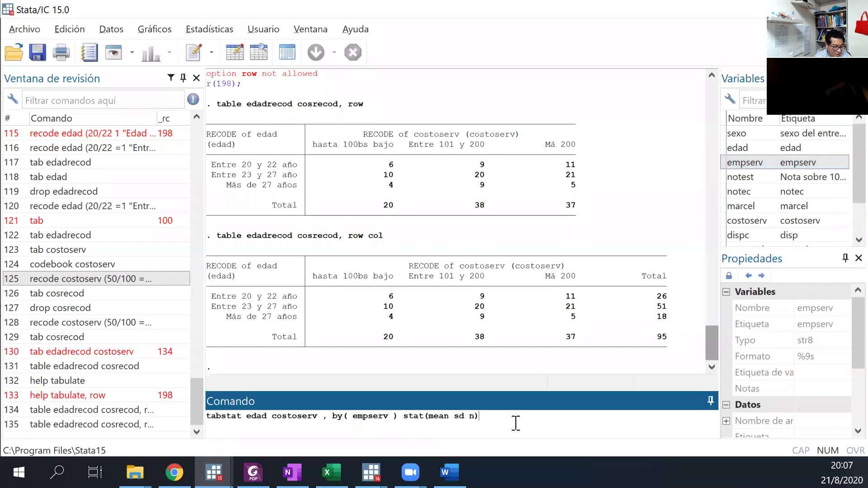
key("Return")
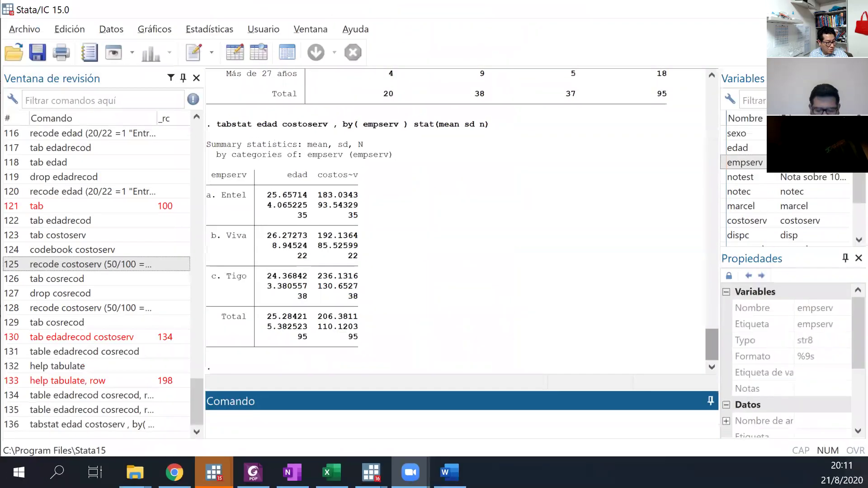
Create a two-way table of empserv by edadrecod with the table command
left_click(276, 423)
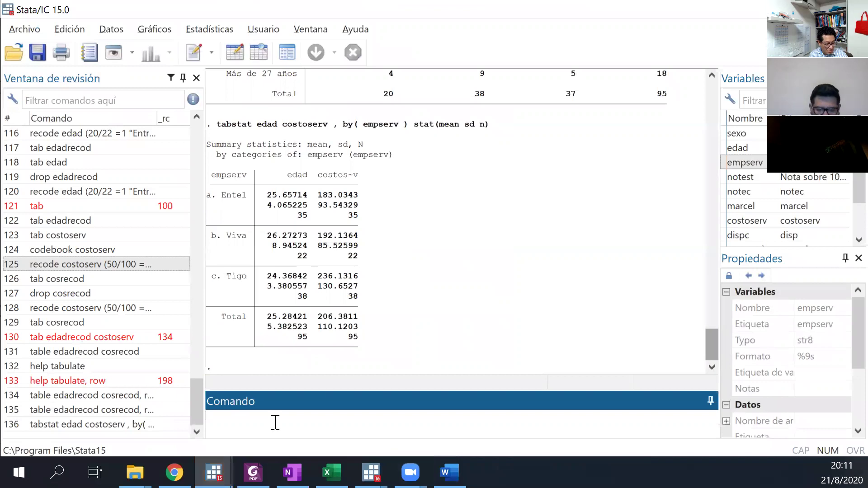
type("table")
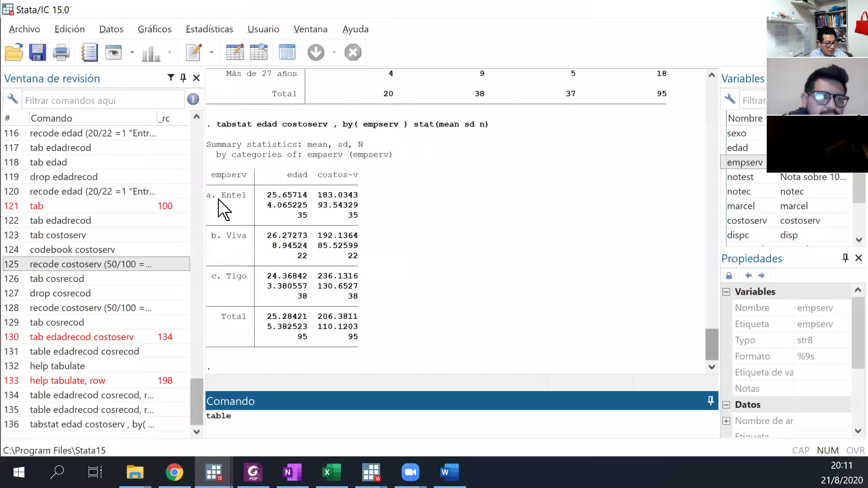
double_click(759, 168)
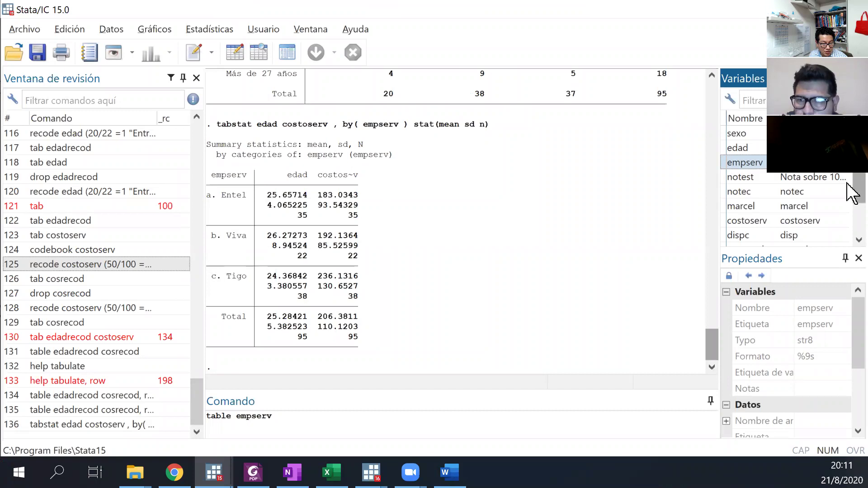
scroll(850, 195, "down", 1)
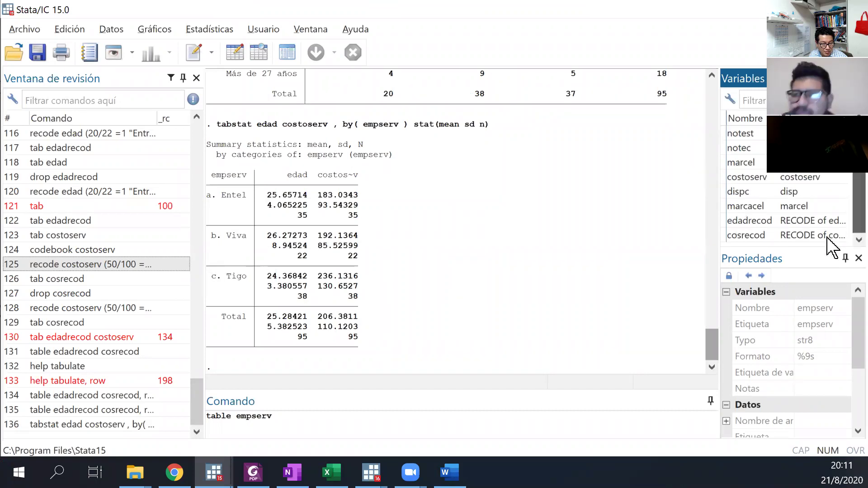
double_click(747, 226)
key("Return")
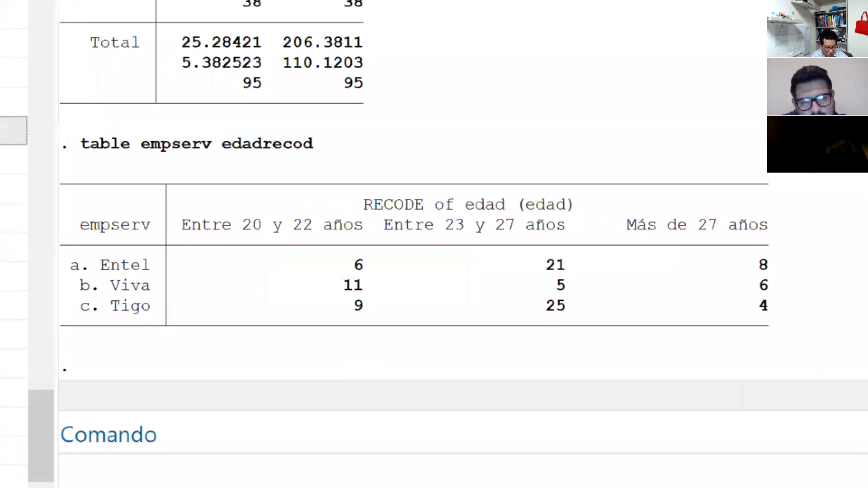
Rerun the table of empserv by edadrecod with the row and col options added
left_click(274, 432)
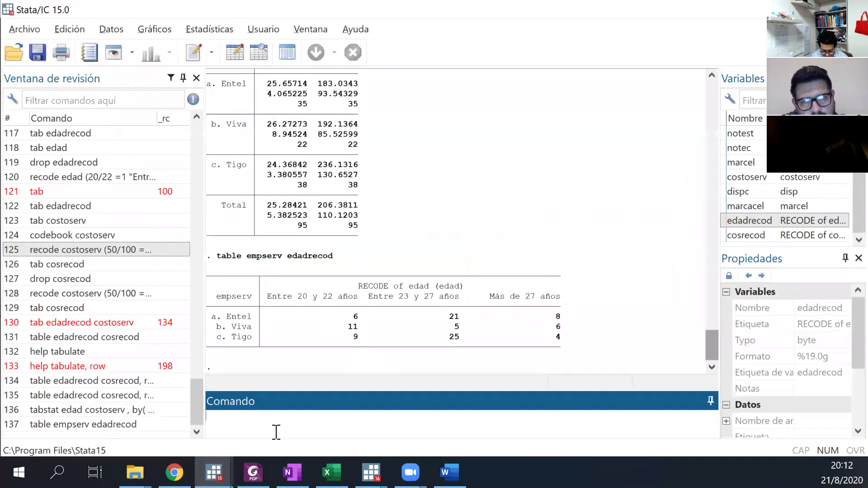
key("Page_Up")
type(", ro")
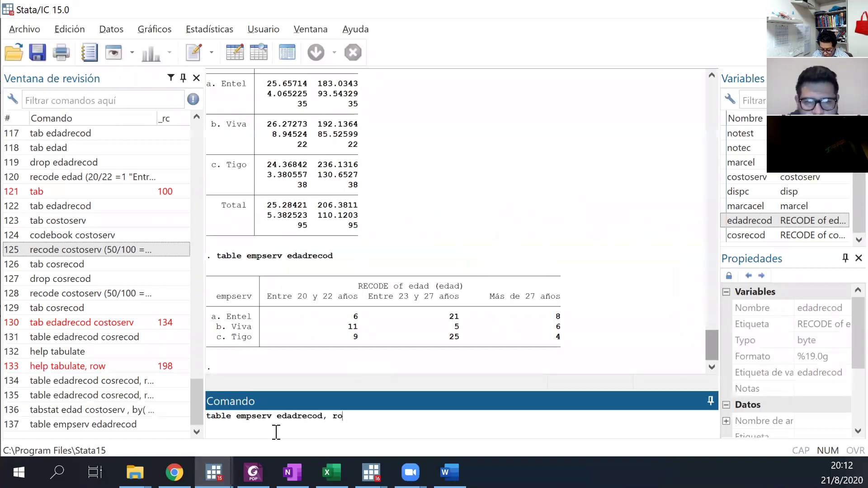
type("w col")
key("Return")
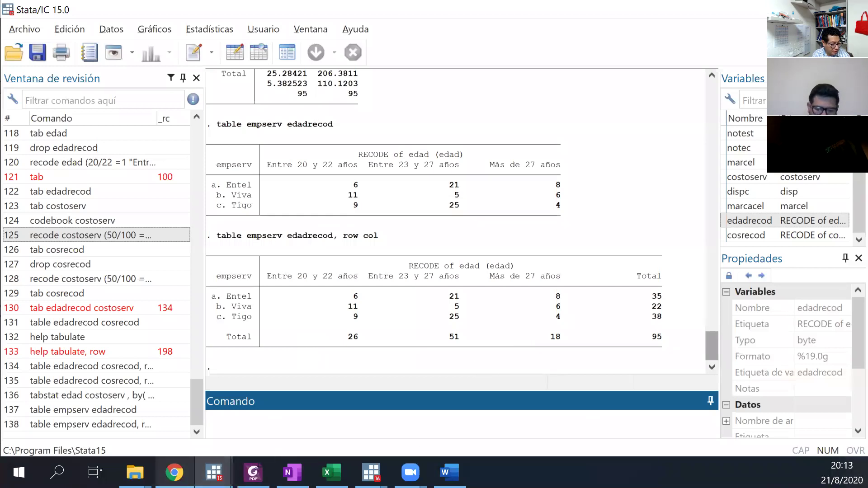
Switch to the cheat sheet in Chrome and copy the example command "bysort rep78: tabulate foreign"
left_click(174, 473)
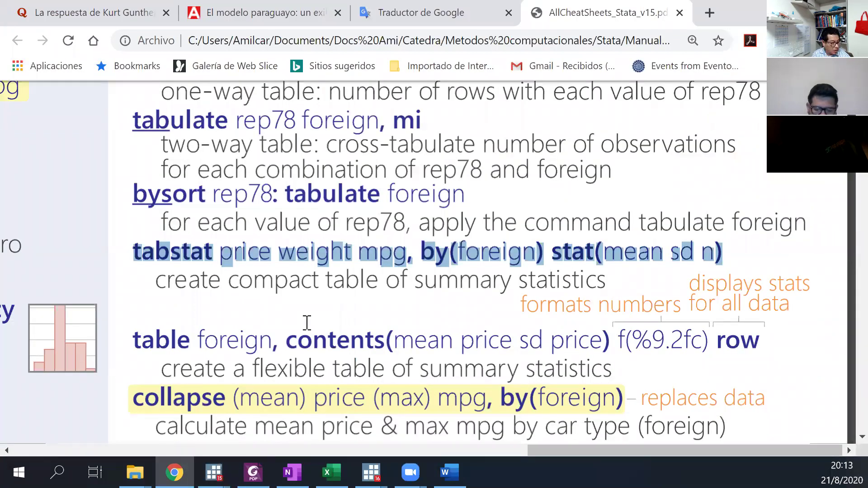
scroll(307, 323, "down", 3)
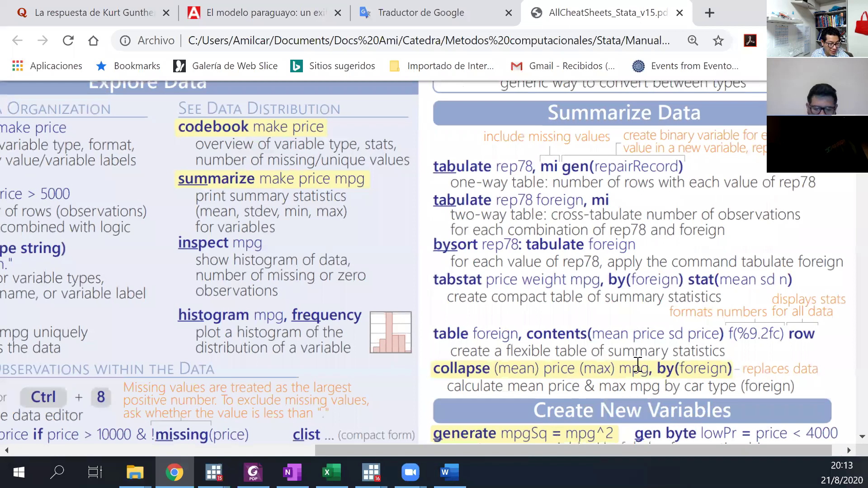
scroll(503, 323, "down", 1)
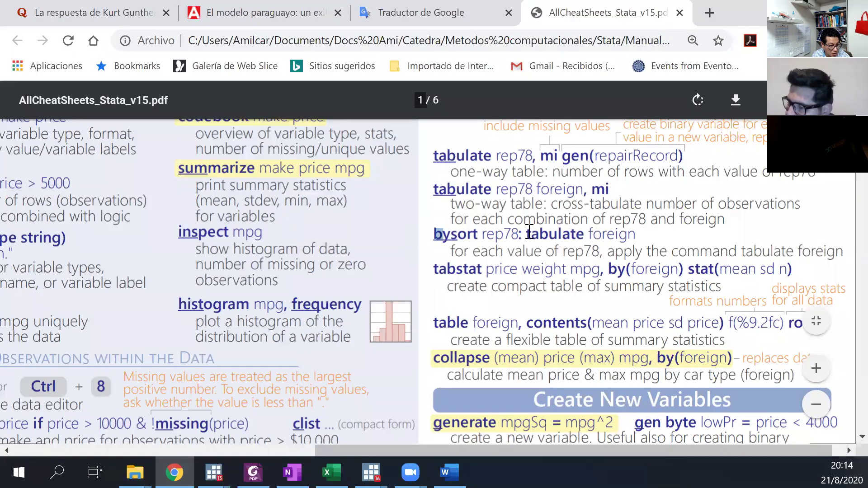
left_click_drag(642, 234, 642, 234)
key("ctrl+c")
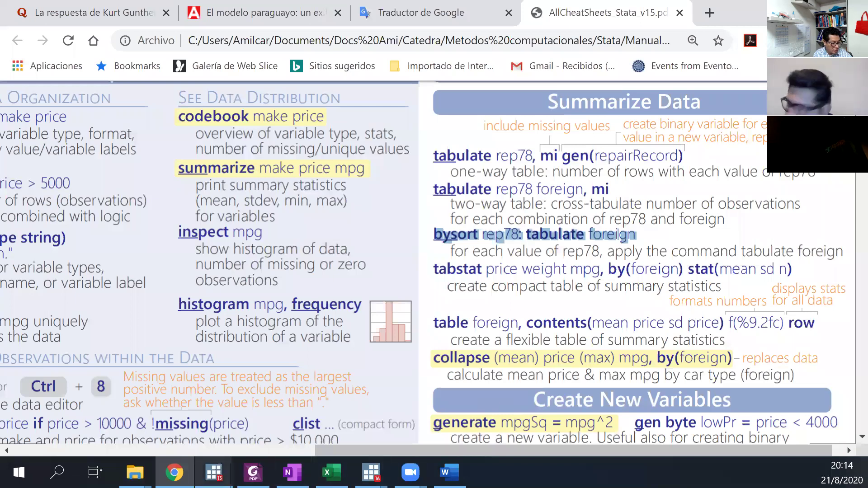
mouse_move(213, 472)
left_click(93, 426)
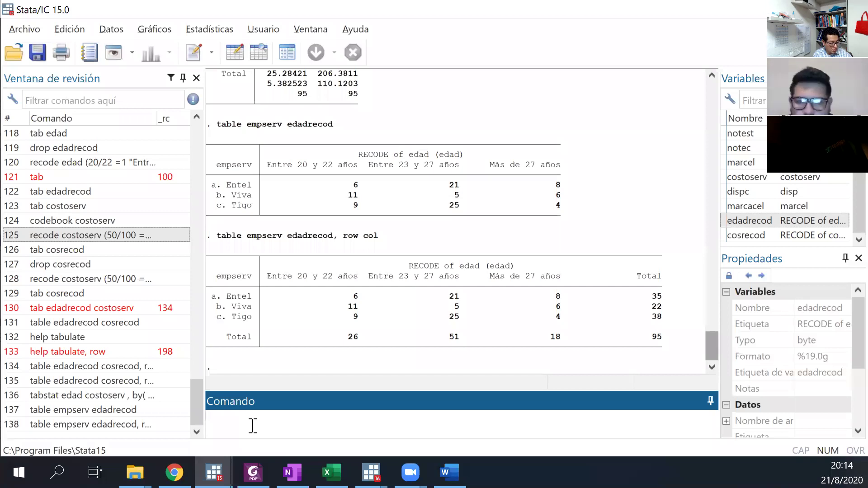
type("tabstat price weight mpg, by(foreign) stat(mean sd n)")
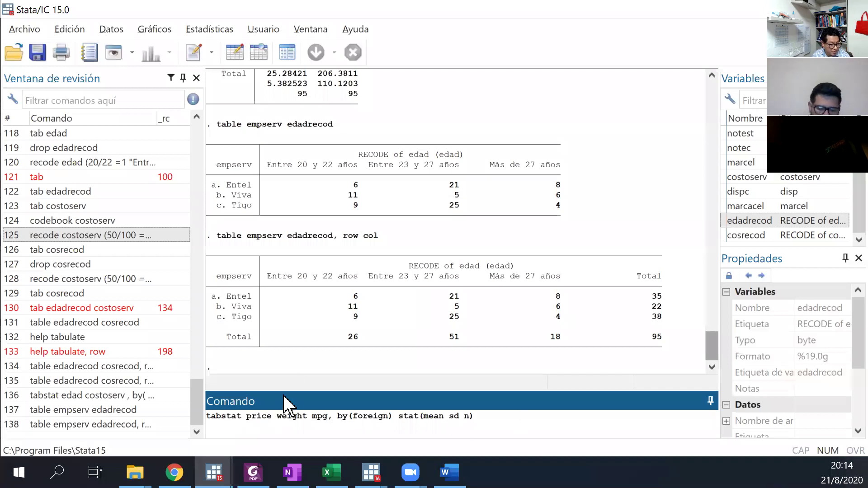
left_click(174, 473)
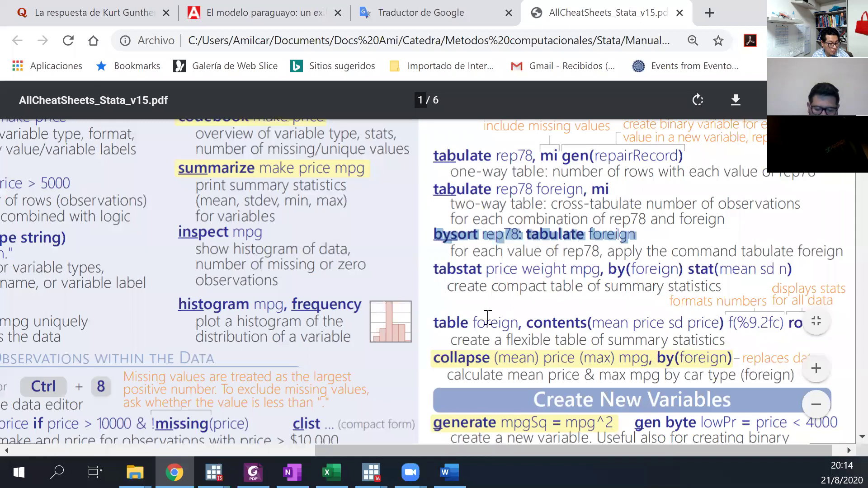
Return to the main Stata window and replace the pending tabstat command with the copied bysort example
mouse_move(214, 472)
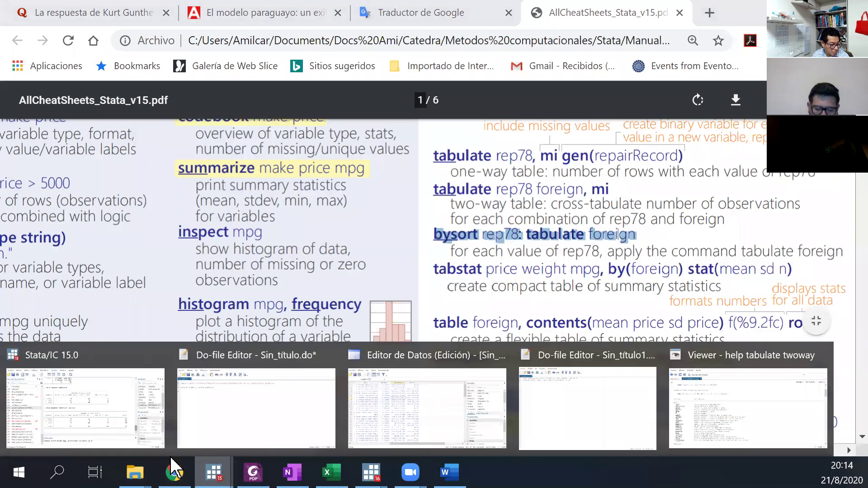
left_click(86, 434)
left_click_drag(497, 418, 194, 419)
key("ctrl+v")
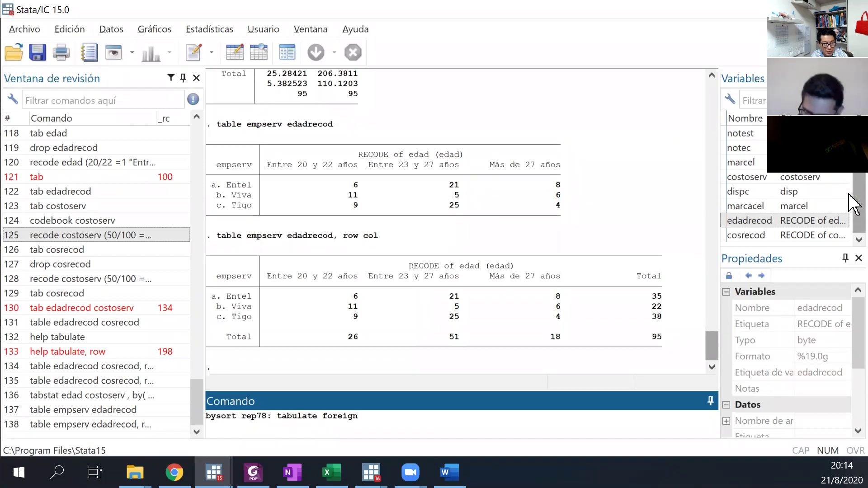
Replace rep78 with the variable sexo in the pending bysort command
scroll(854, 203, "up", 1)
scroll(854, 208, "down", 1)
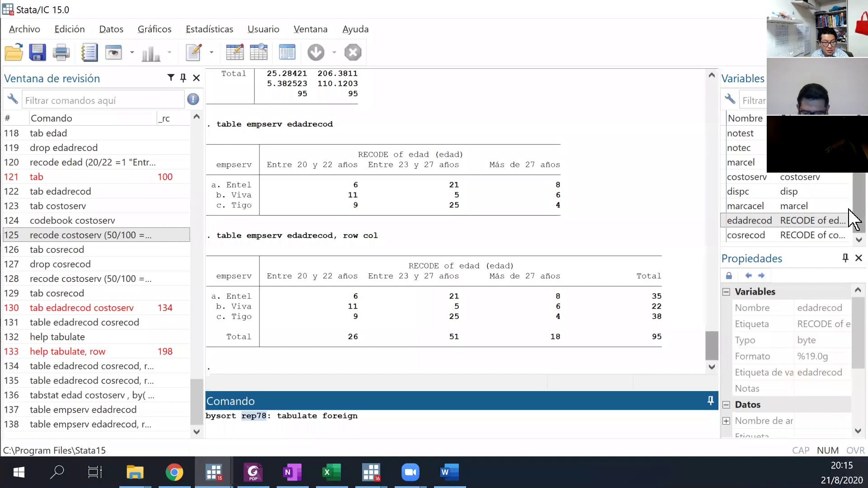
scroll(850, 214, "up", 1)
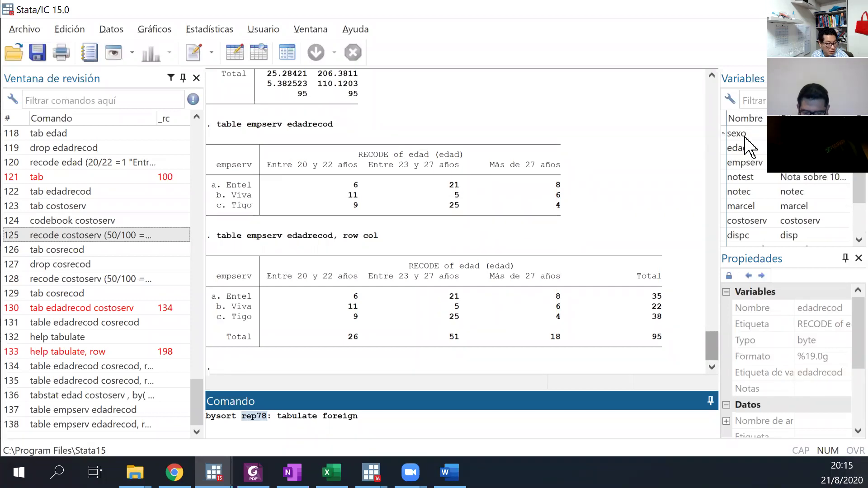
double_click(745, 135)
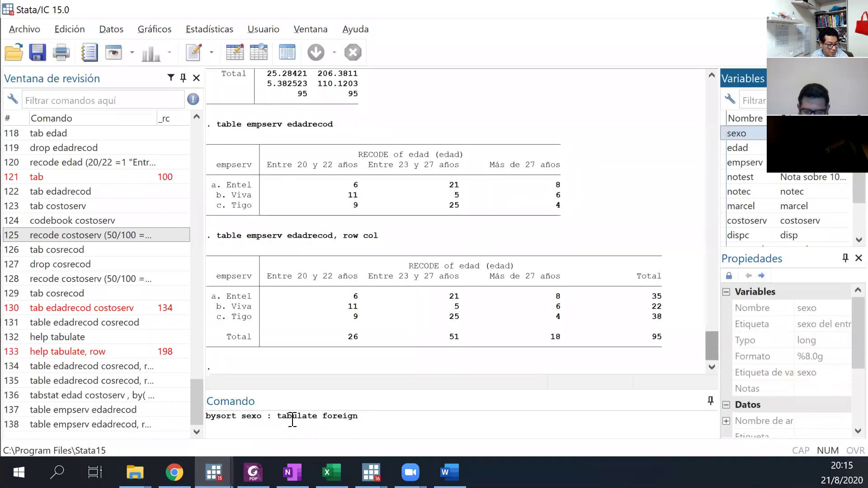
Replace foreign with empserv in the pending command and run "bysort sexo : tabulate empserv"
left_click_drag(358, 417, 333, 418)
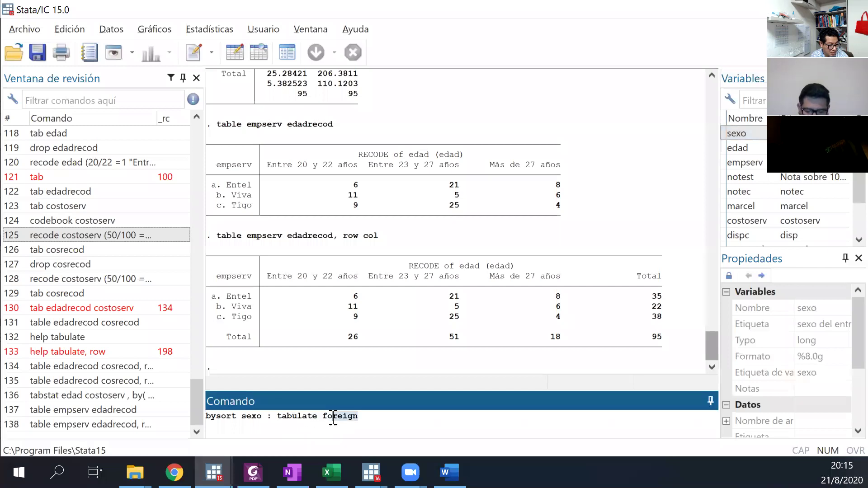
left_click(329, 424)
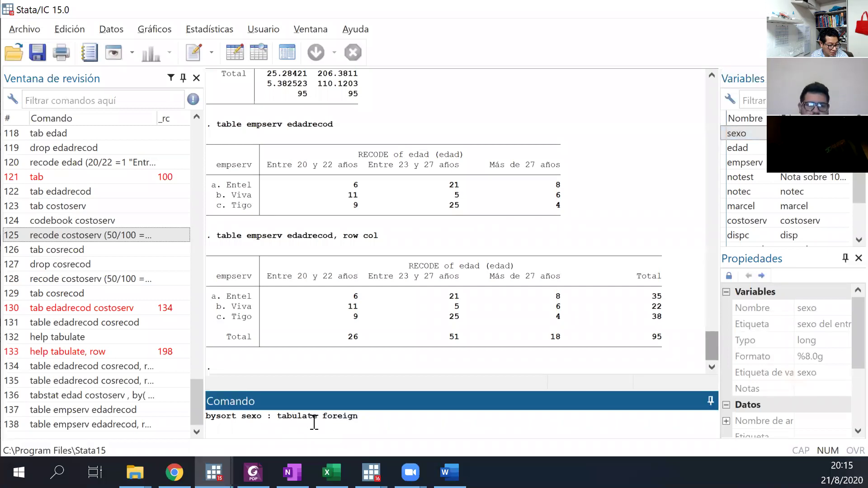
double_click(324, 415)
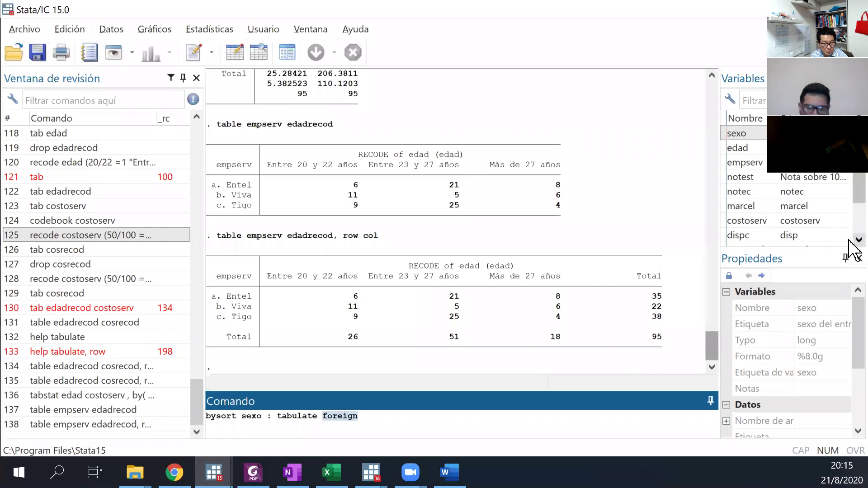
scroll(848, 240, "down", 3)
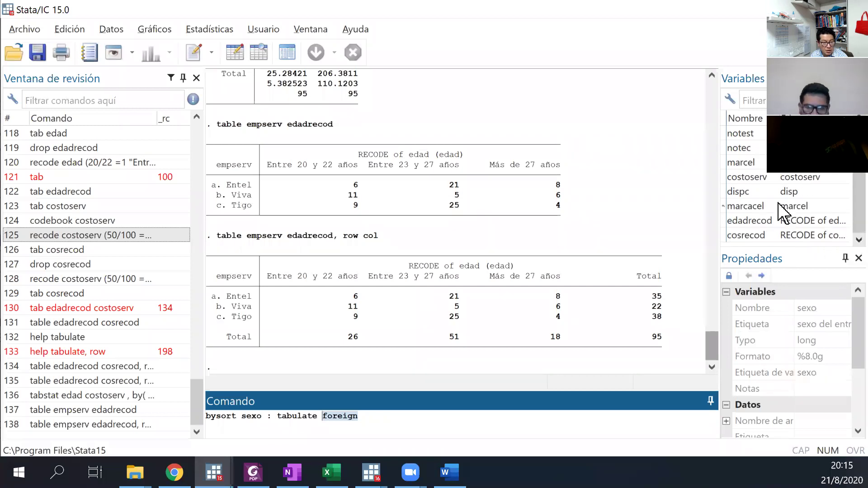
scroll(787, 181, "up", 3)
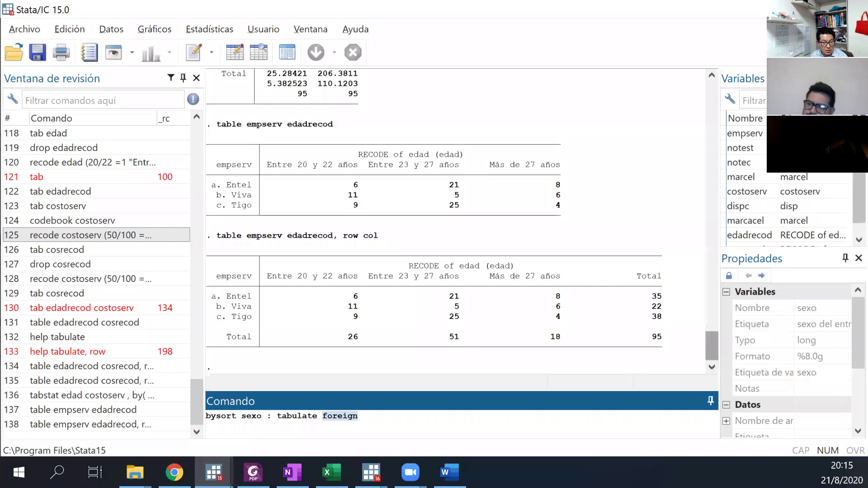
double_click(741, 163)
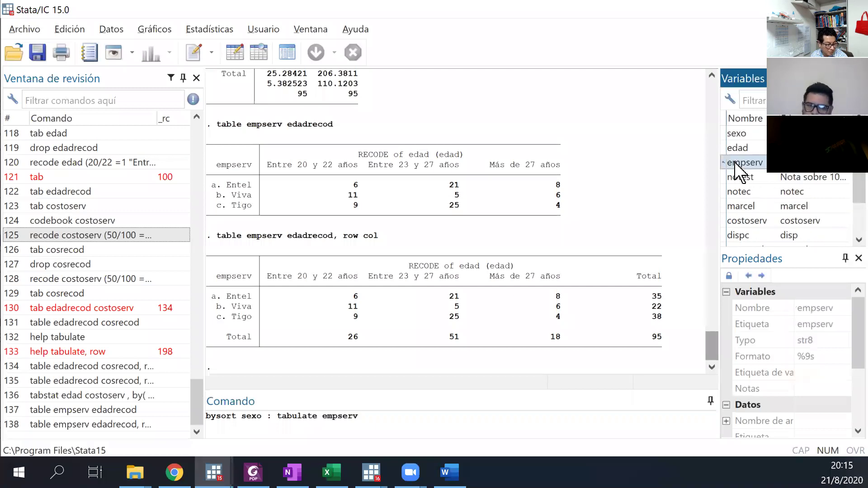
key("Return")
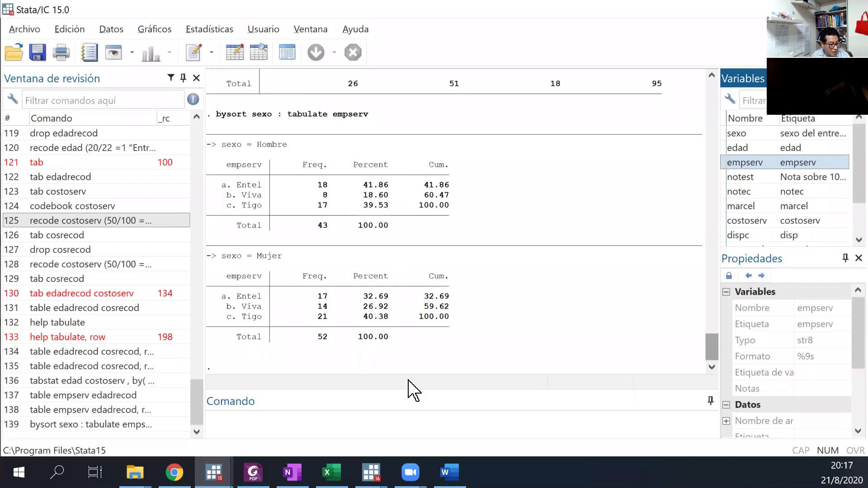
Open the help page for tabstat and review its syntax, options, available statistics and example commands
left_click(364, 427)
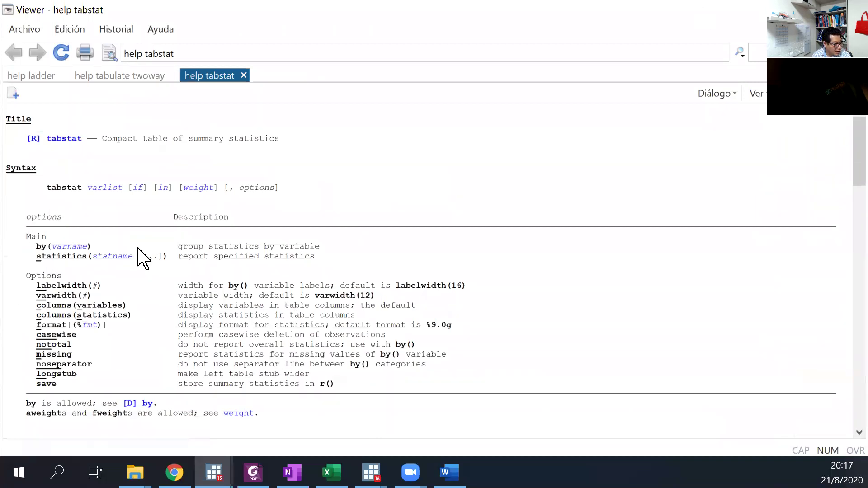
scroll(140, 256, "down", 2)
scroll(138, 256, "down", 6)
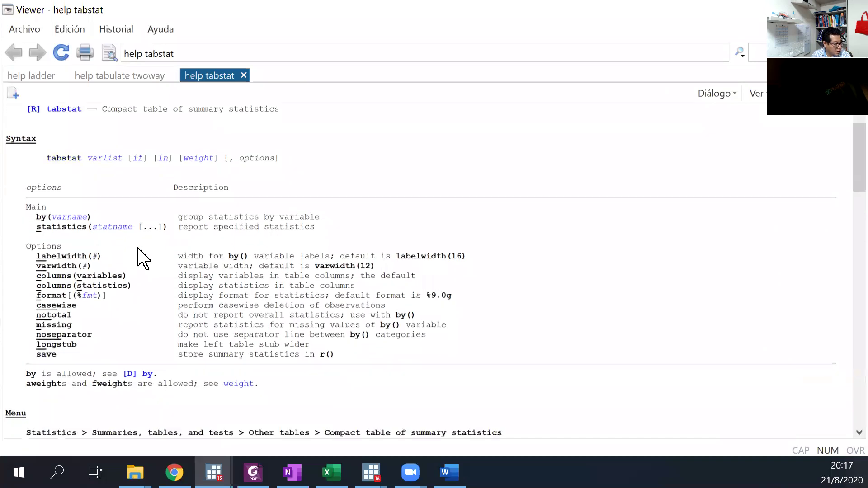
scroll(138, 256, "down", 20)
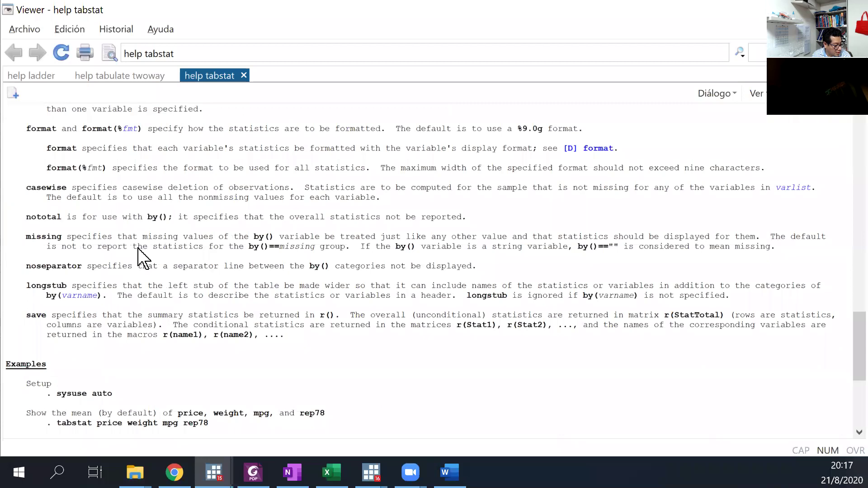
scroll(138, 256, "down", 4)
scroll(114, 232, "down", 1)
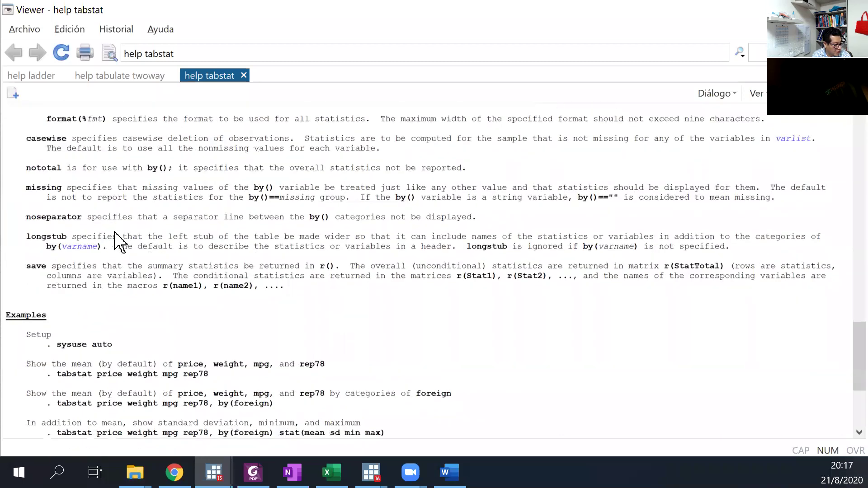
scroll(221, 312, "down", 1)
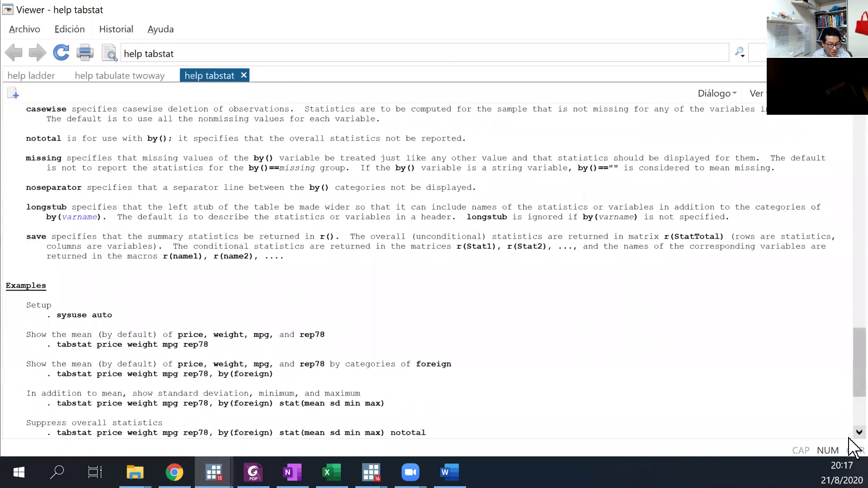
scroll(848, 433, "down", 4)
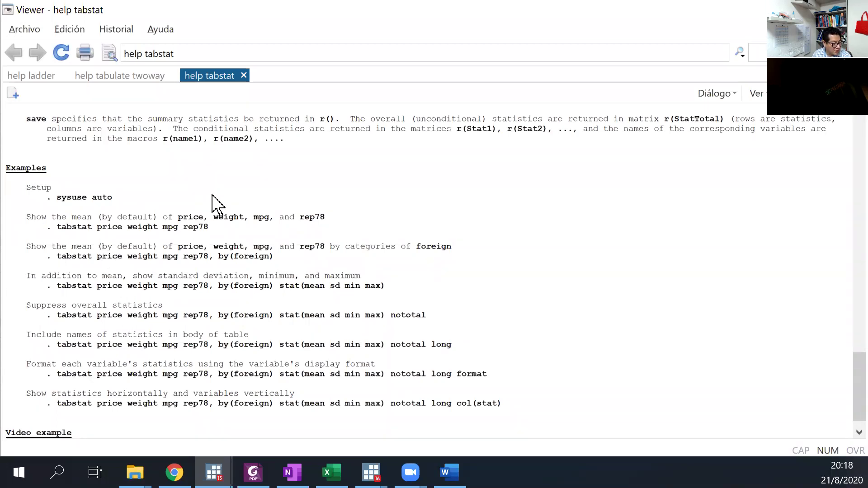
scroll(113, 286, "down", 2)
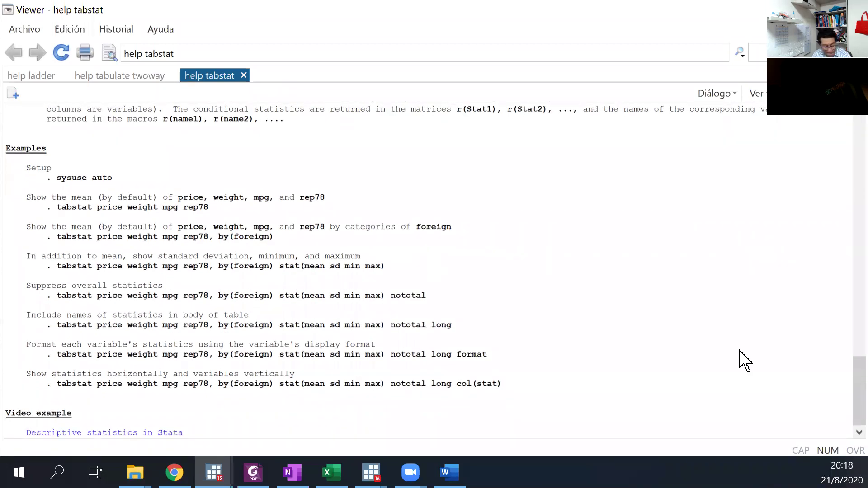
scroll(350, 311, "up", 4)
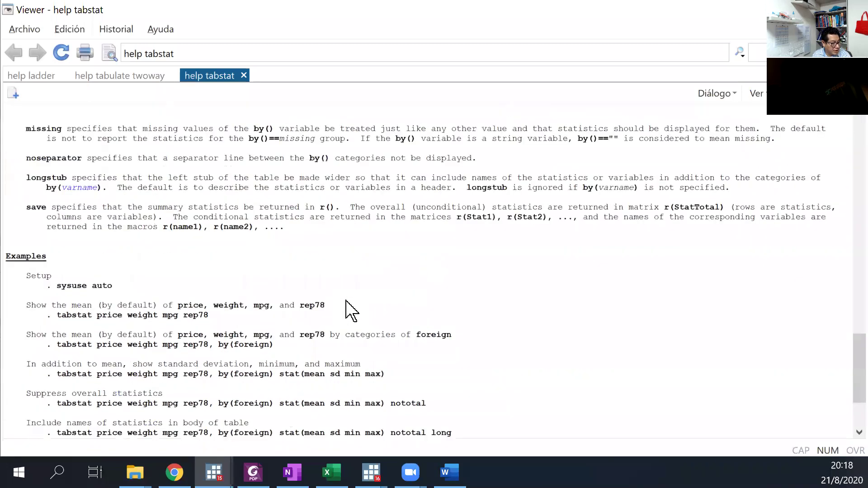
scroll(350, 311, "up", 20)
scroll(350, 311, "down", 13)
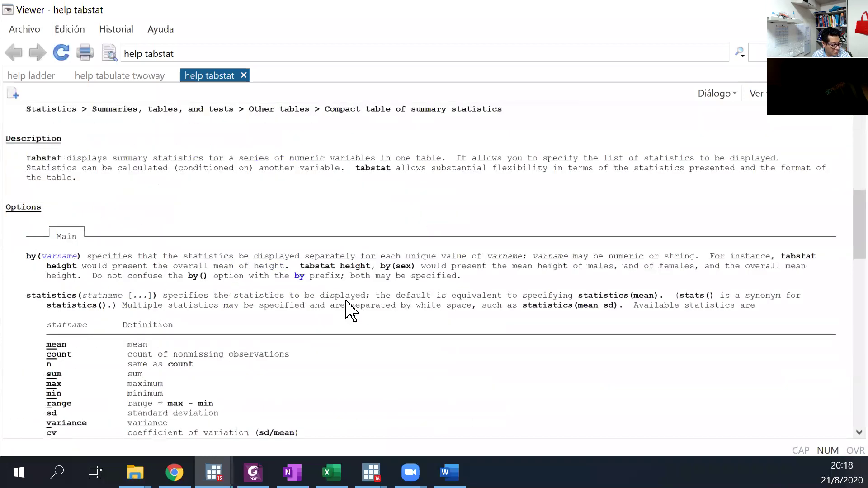
scroll(350, 311, "down", 20)
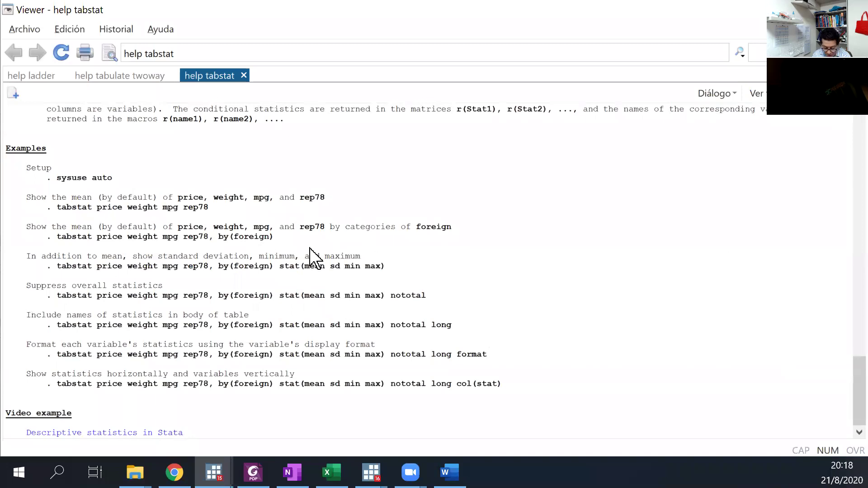